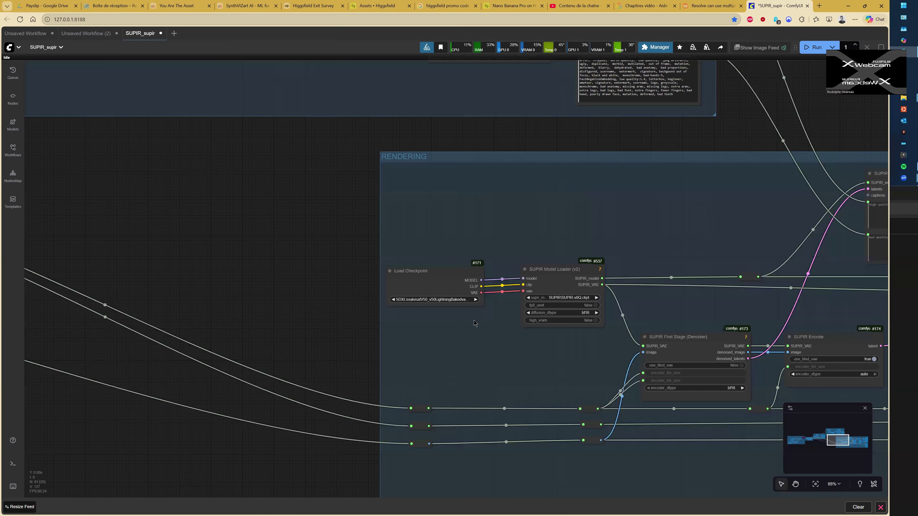
Examine the overall layout of the SUPIR workflow, from the import group through to the rendering group.
scroll(473, 311, "down", 9)
left_click_drag(498, 318, 640, 321)
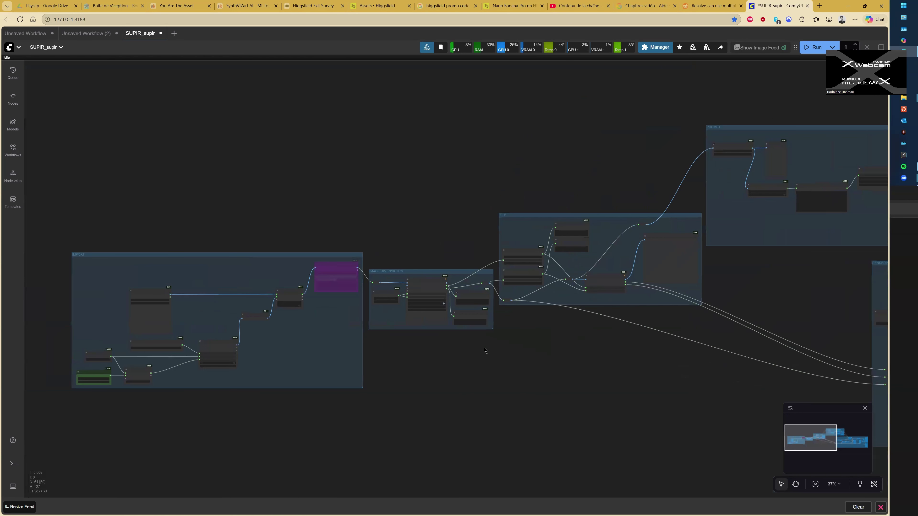
scroll(250, 367, "up", 6)
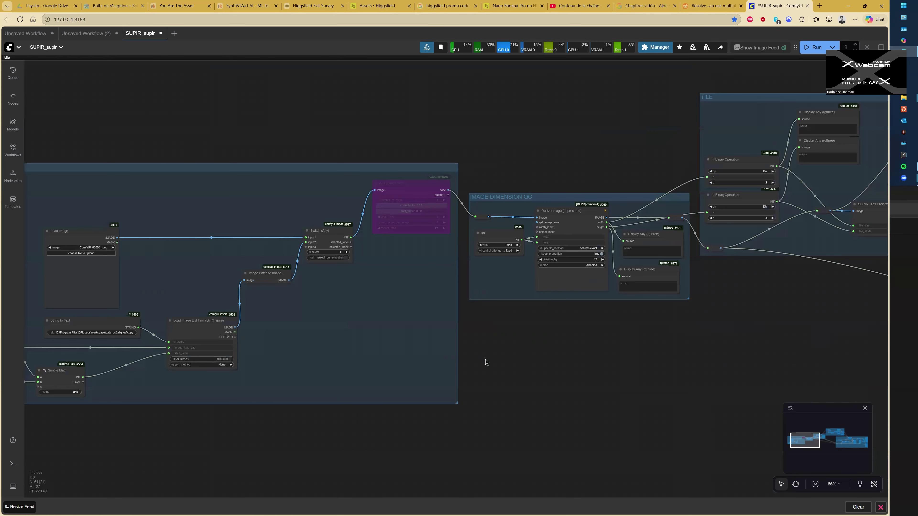
scroll(486, 360, "left", 5)
scroll(537, 366, "down", 12)
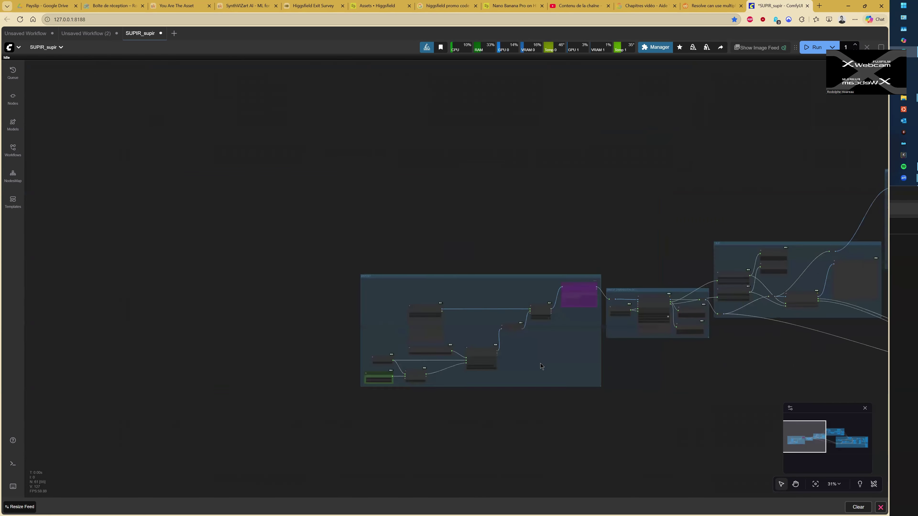
left_click_drag(736, 372, 444, 348)
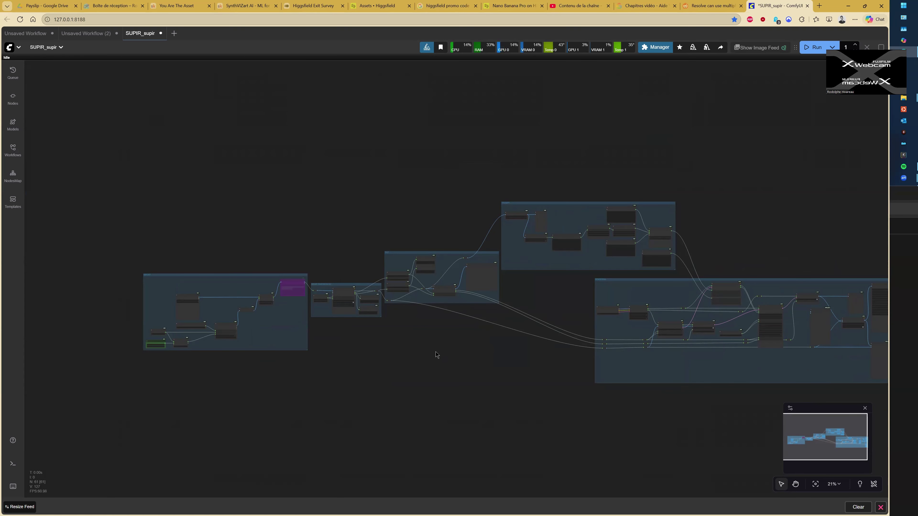
left_click_drag(438, 357, 433, 357)
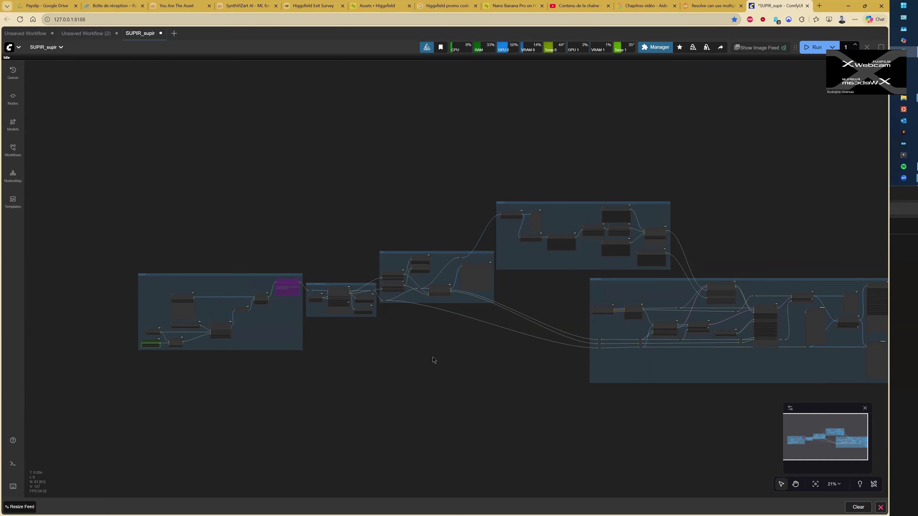
Load Beverly_hills_cop_axel_foley_xxlg.jpg from the Downloads folder into the Load Image node of the IMPORT group.
left_click_drag(317, 334, 523, 347)
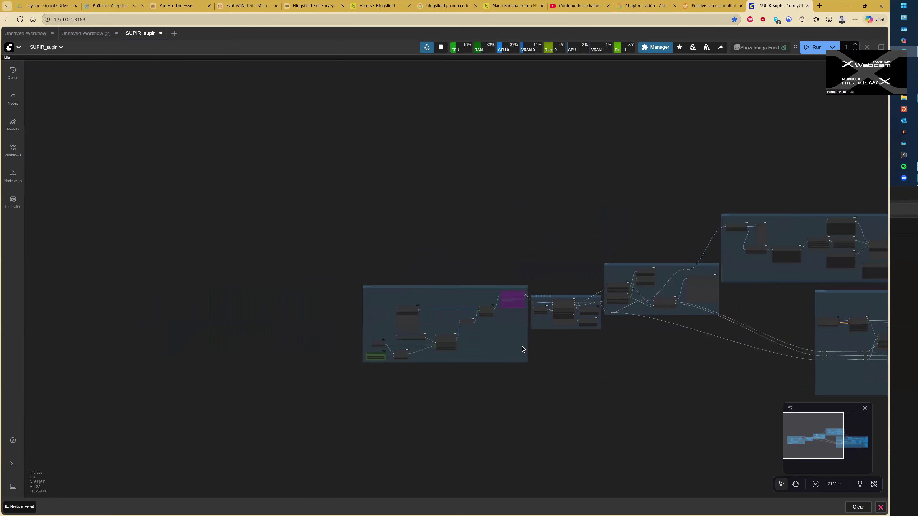
scroll(374, 306, "up", 10)
scroll(376, 304, "up", 7)
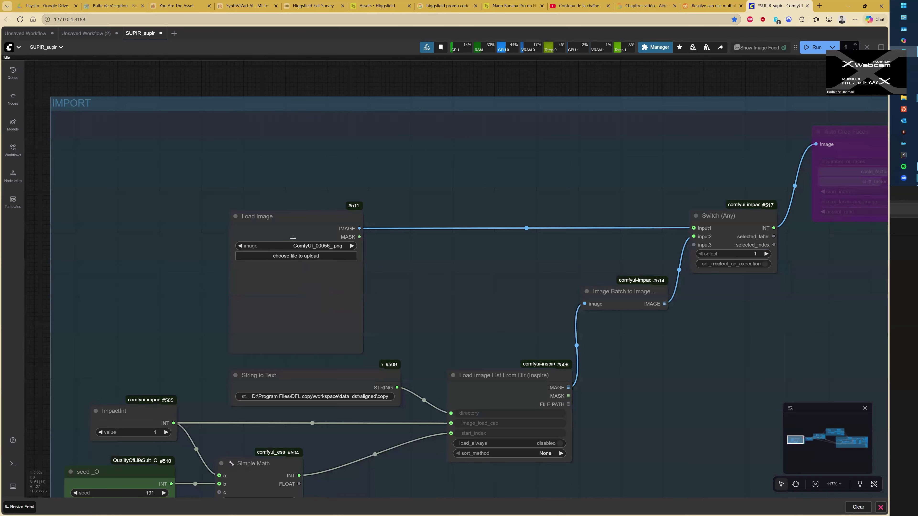
scroll(376, 305, "up", 4)
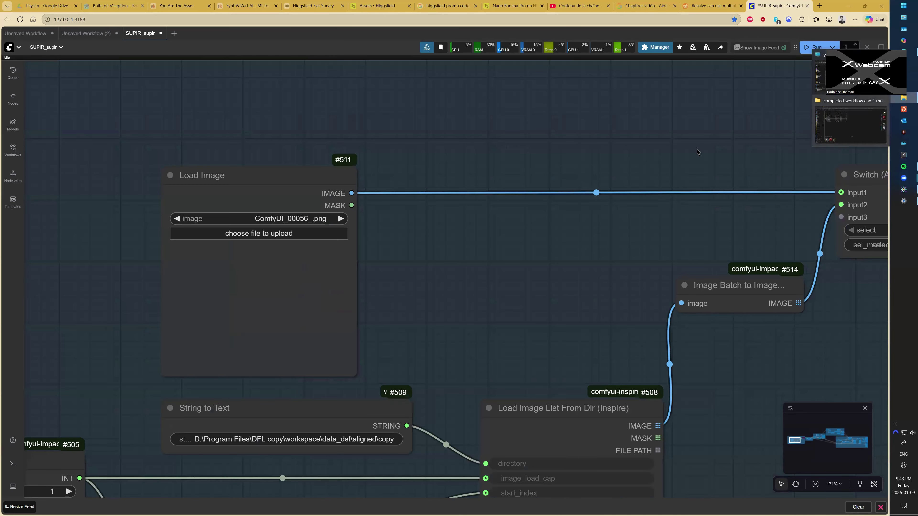
left_click(290, 233)
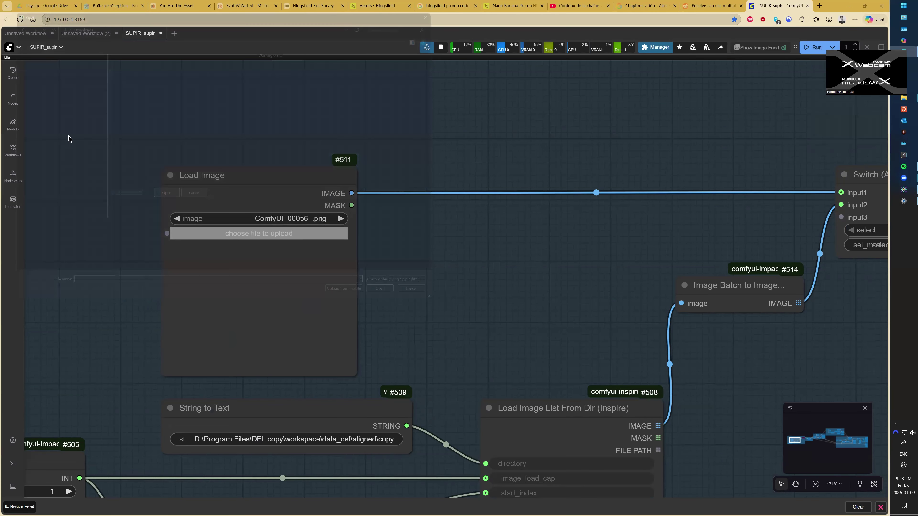
left_click(32, 82)
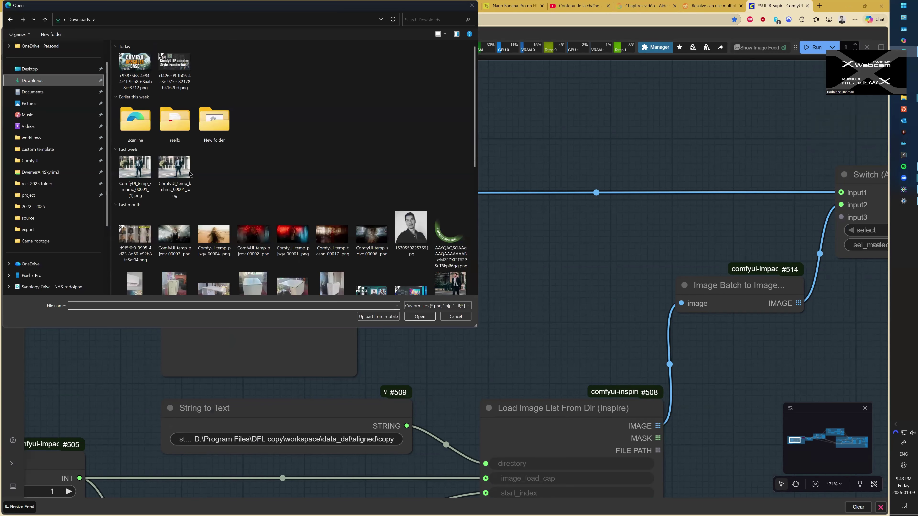
scroll(203, 223, "down", 10)
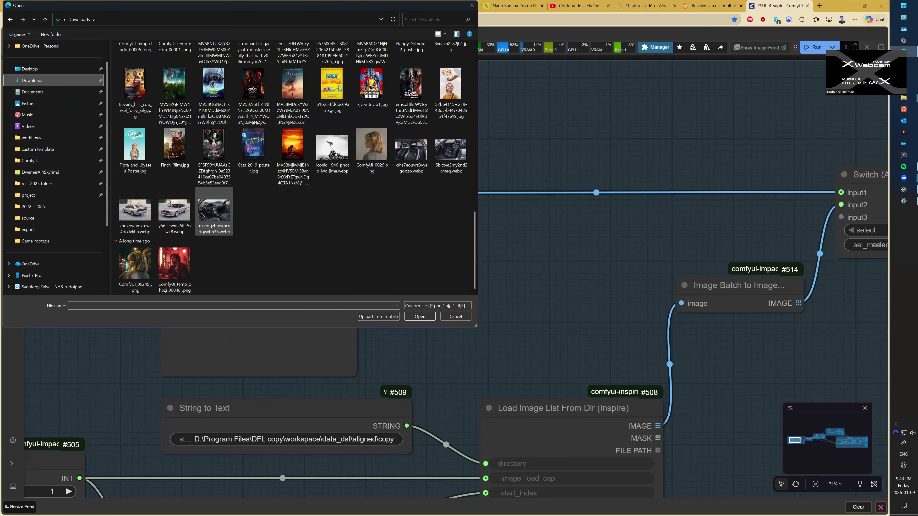
double_click(135, 251)
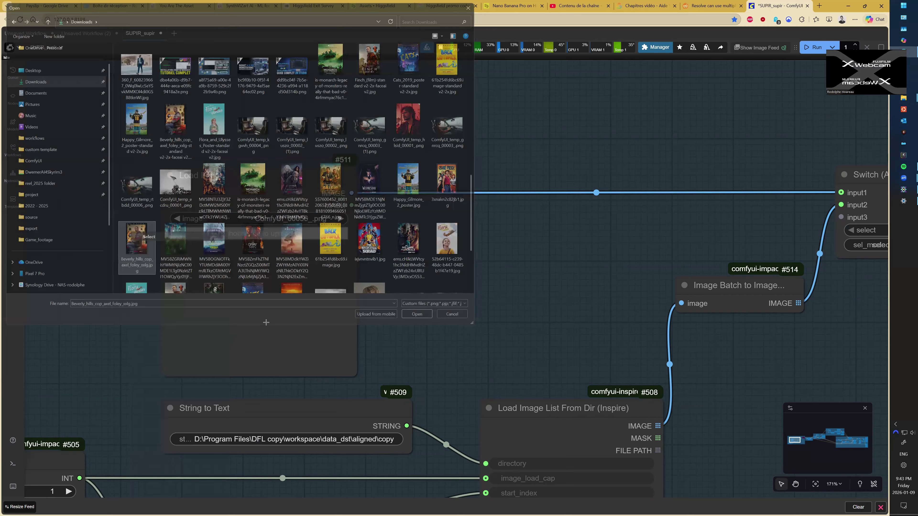
Inspect the loaded poster's detail, small text and pixel dimensions in the Load Image preview.
scroll(265, 320, "up", 13)
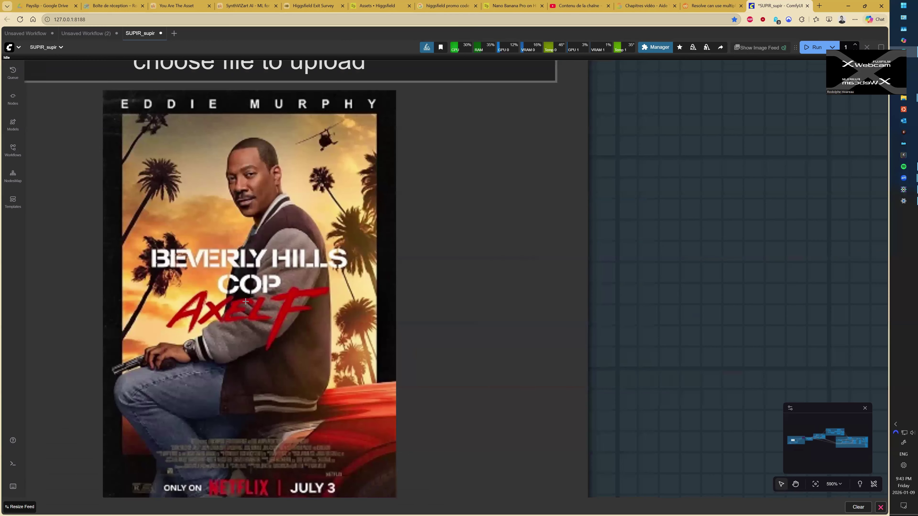
scroll(248, 299, "down", 1)
scroll(249, 299, "up", 2)
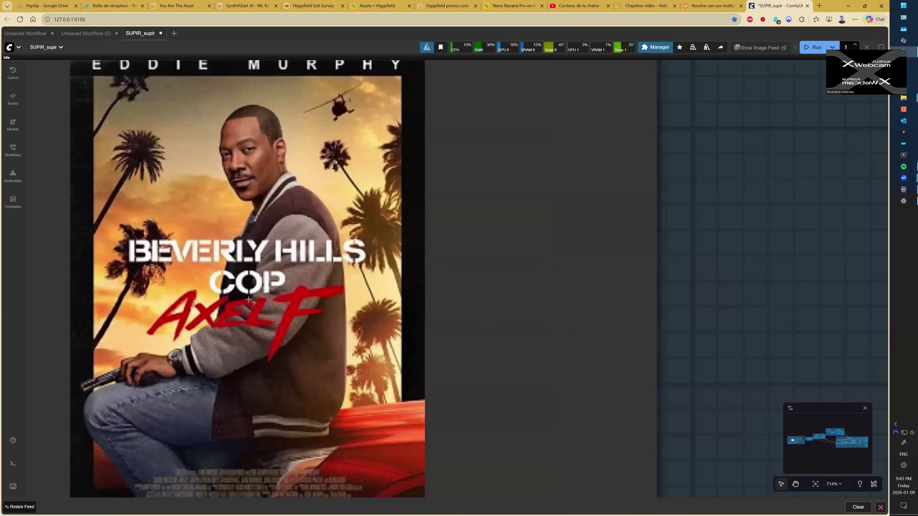
scroll(299, 315, "down", 5)
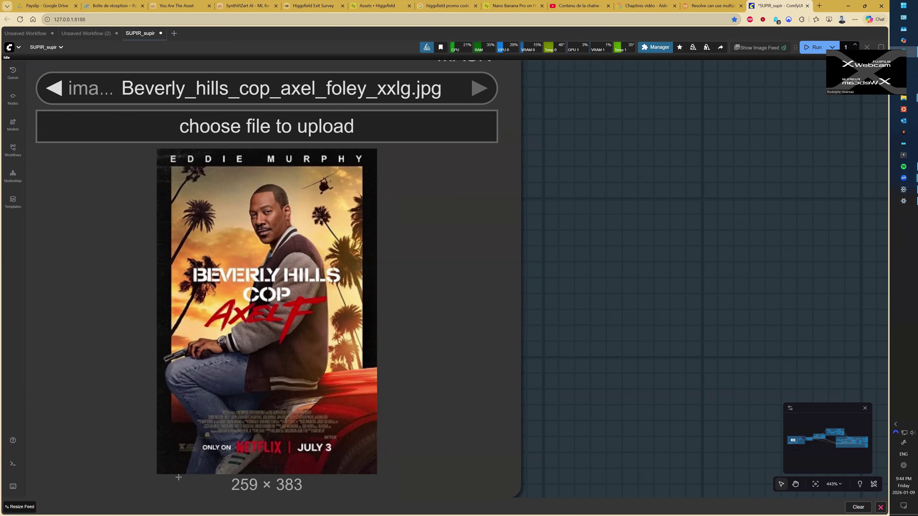
scroll(194, 475, "down", 10)
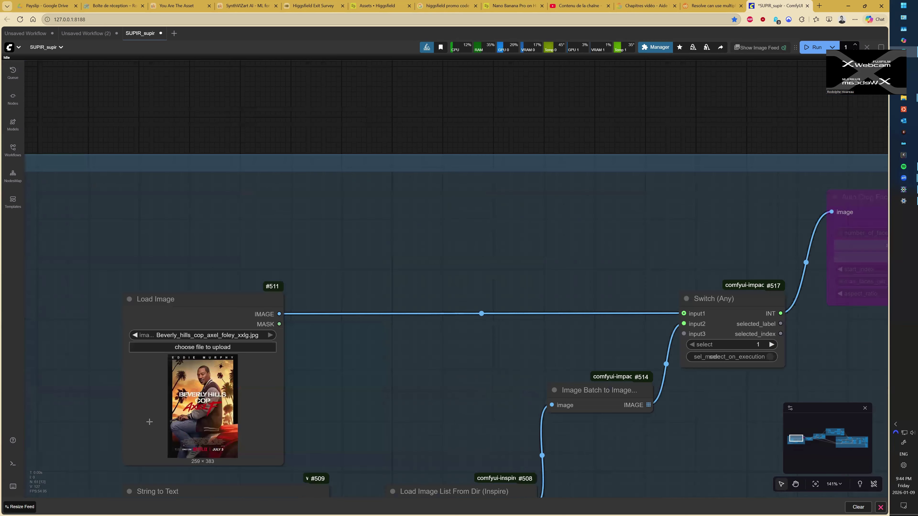
scroll(171, 425, "up", 5)
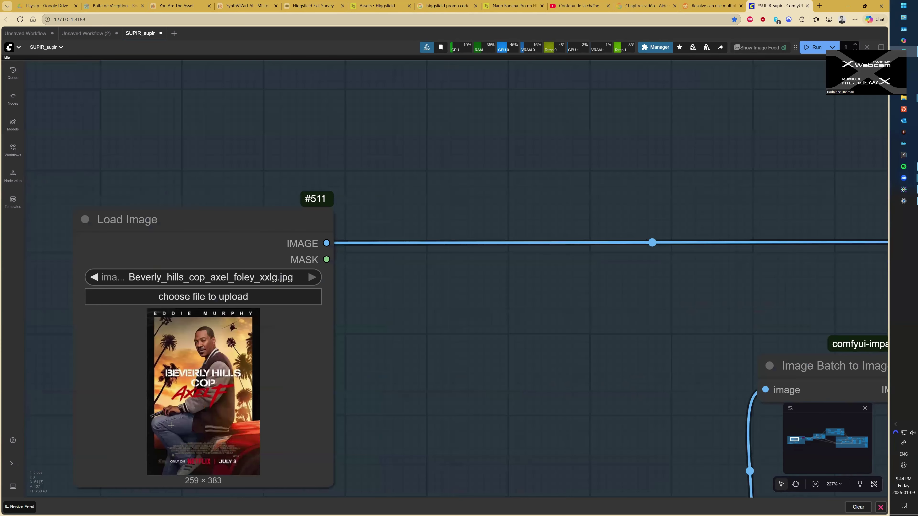
scroll(171, 425, "up", 10)
scroll(131, 296, "down", 1)
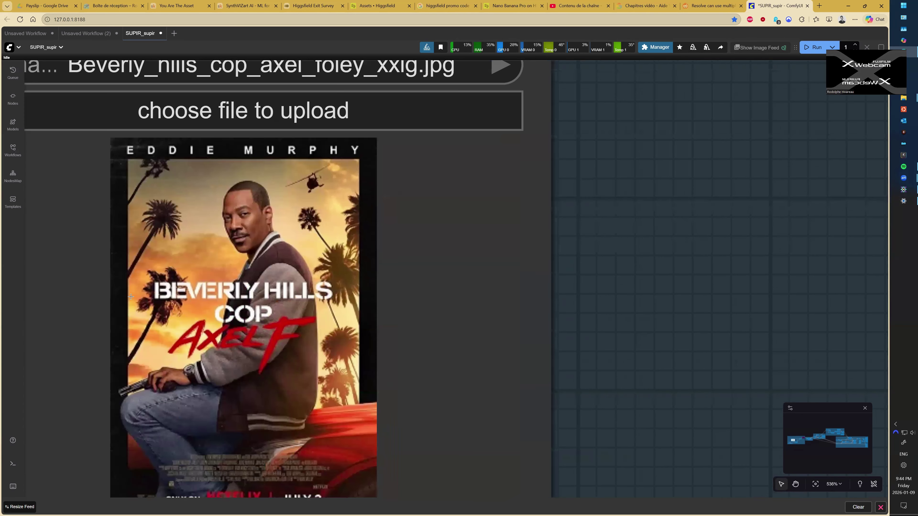
scroll(156, 413, "down", 5)
scroll(224, 380, "up", 3)
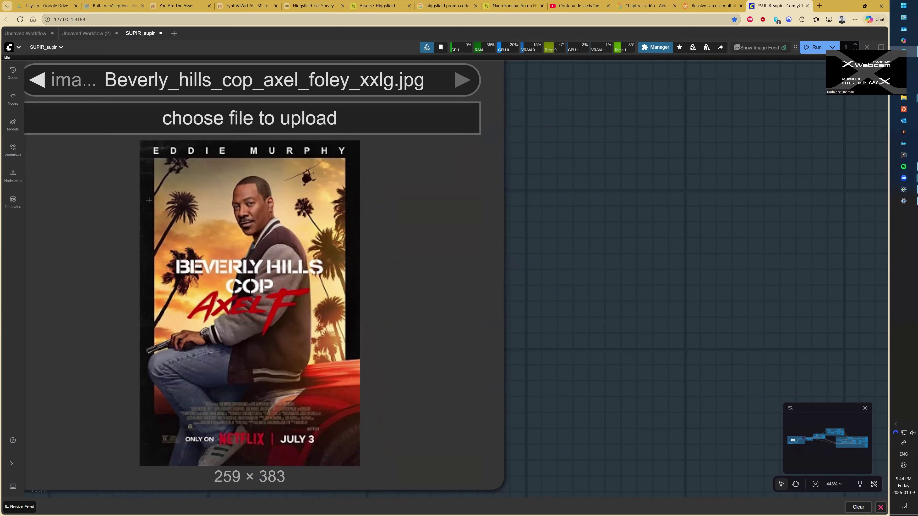
scroll(212, 409, "up", 8)
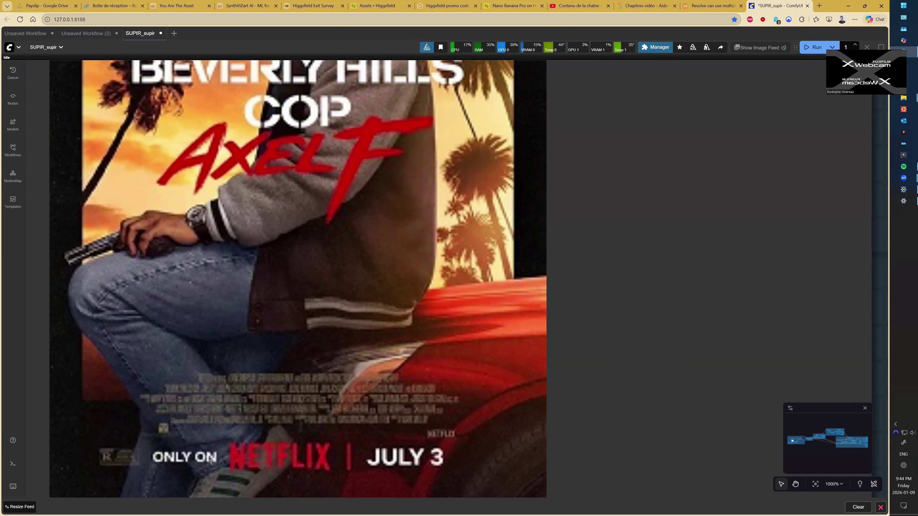
scroll(384, 286, "down", 10)
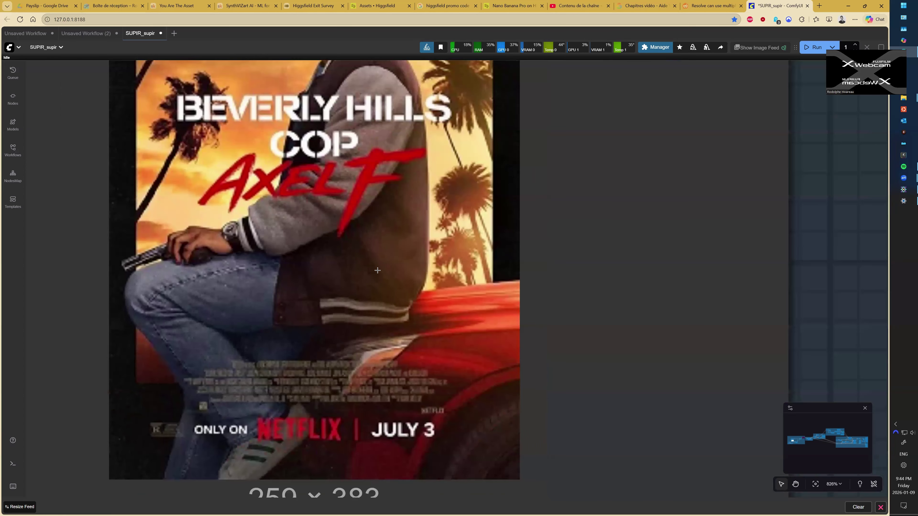
scroll(382, 259, "down", 10)
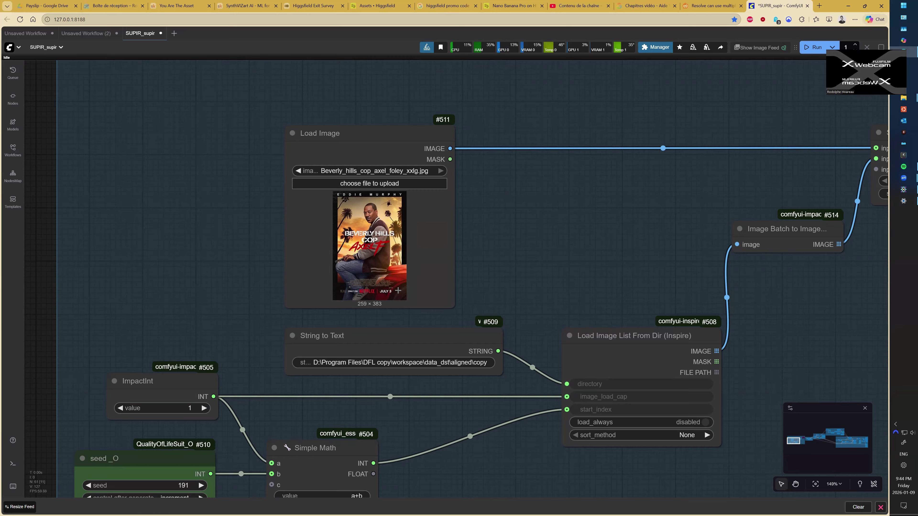
Examine the IMPORT group's single-image and directory loading branches and how they feed the Switch (Any) node.
scroll(398, 291, "down", 1)
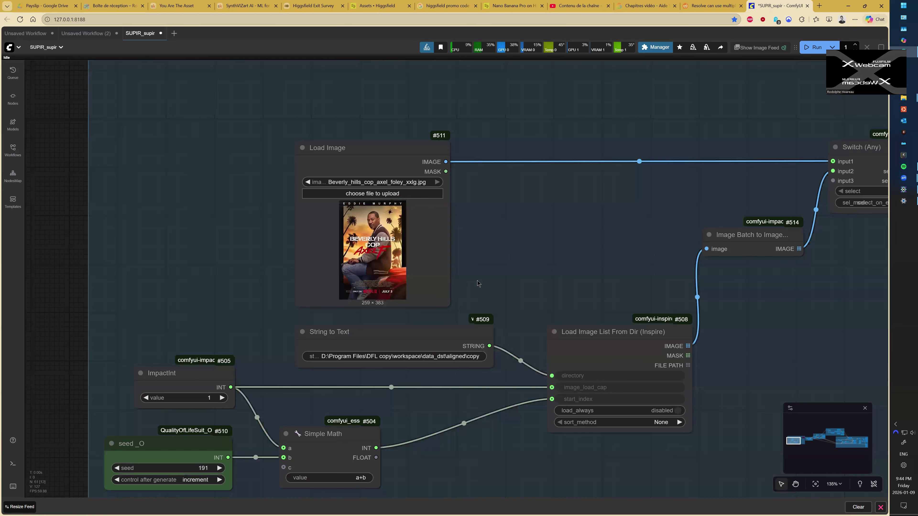
scroll(411, 283, "down", 4)
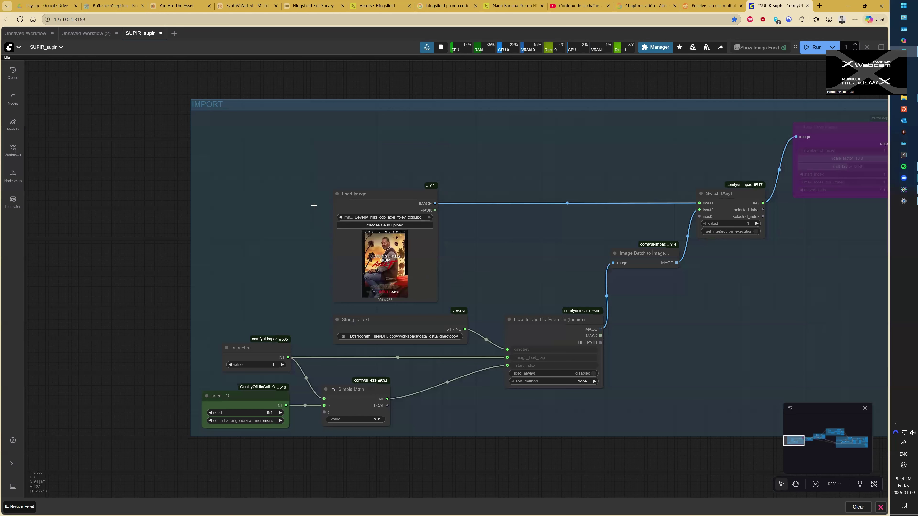
scroll(313, 205, "right", 3)
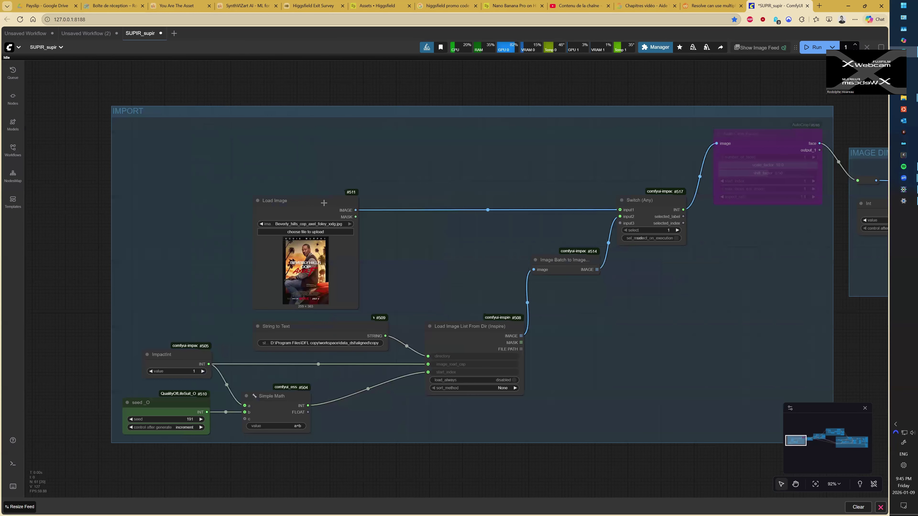
scroll(461, 190, "down", 1)
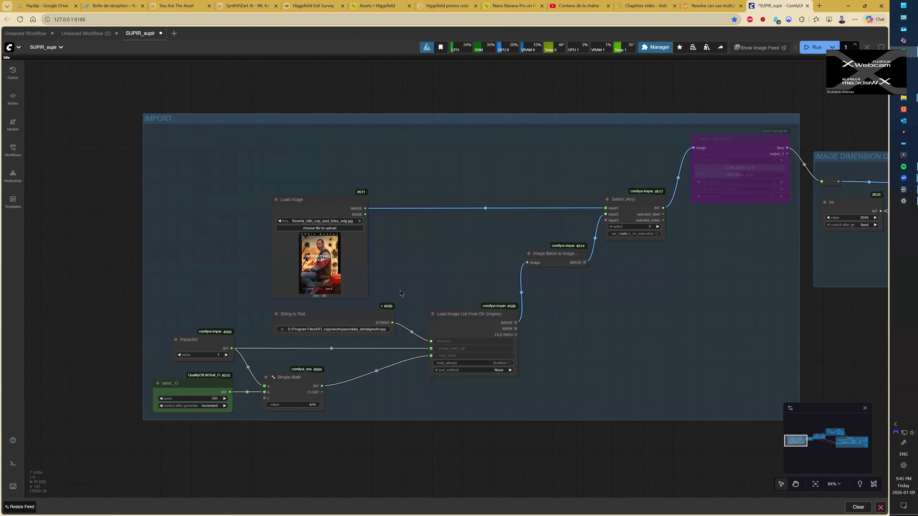
scroll(401, 293, "down", 2)
scroll(340, 363, "up", 2)
scroll(340, 362, "right", 2)
scroll(557, 225, "up", 1)
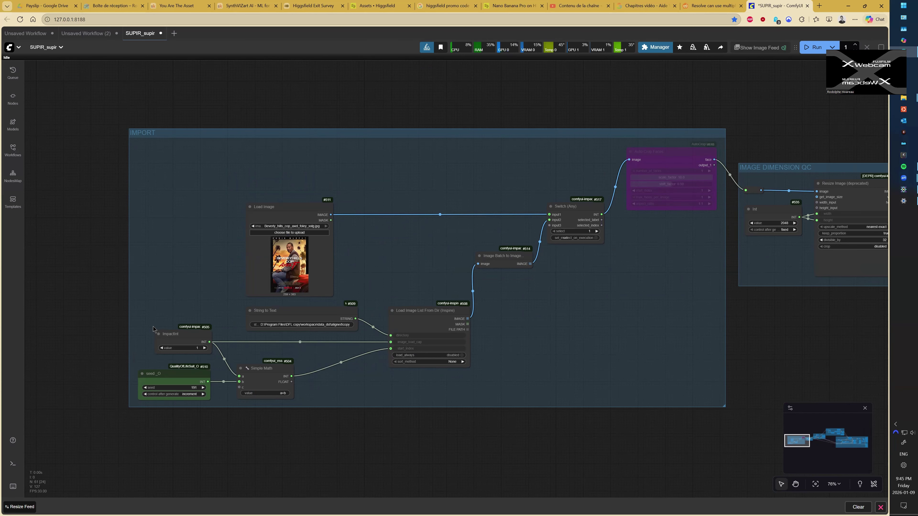
Reposition the Load Image node just above the String to Text node, level with the switch's first input.
scroll(310, 226, "up", 1)
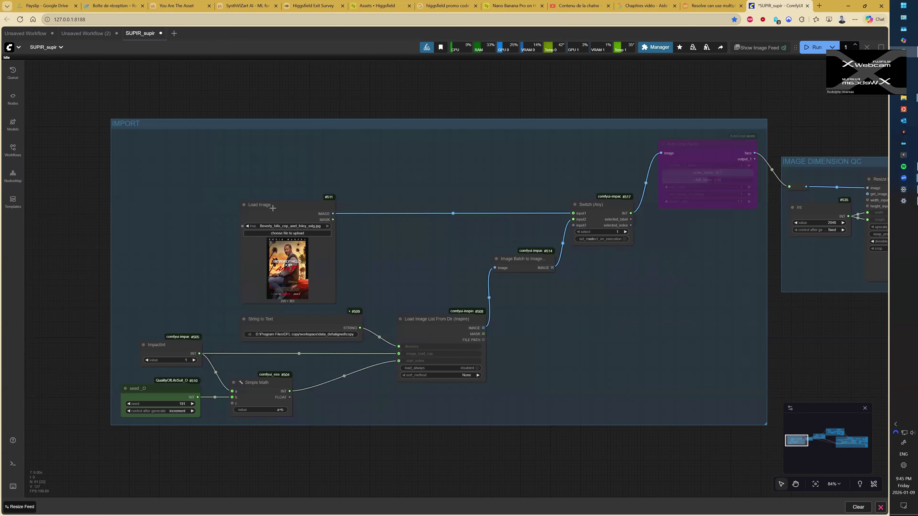
scroll(301, 156, "up", 3)
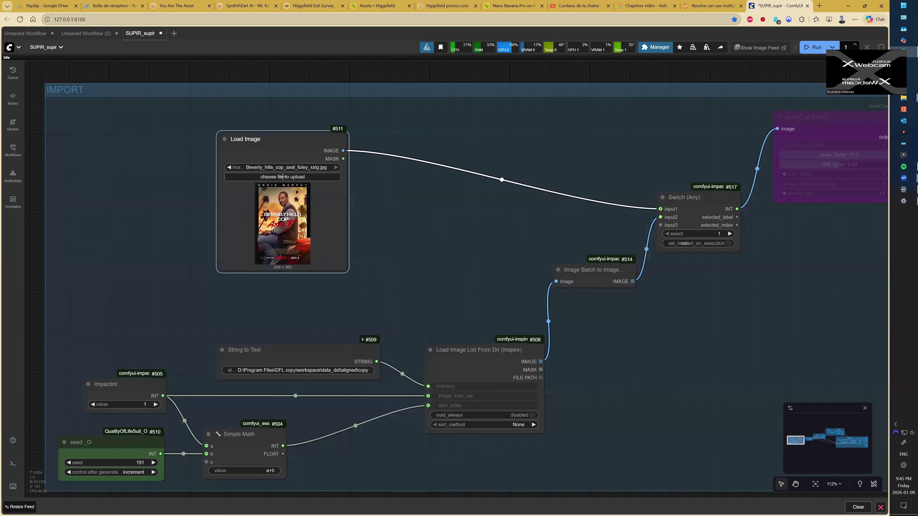
left_click_drag(289, 198, 303, 255)
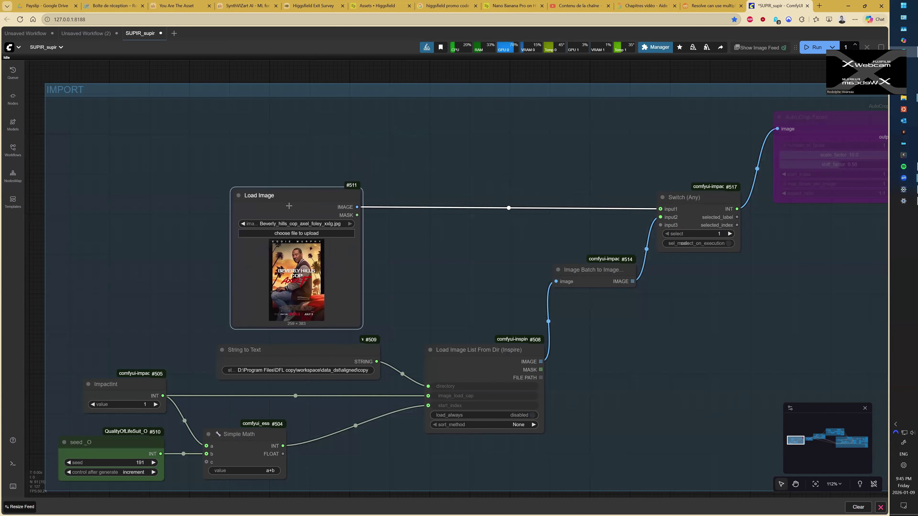
Select the String to Text node and examine its link to the directory input of Load Image List From Dir.
scroll(307, 286, "down", 2)
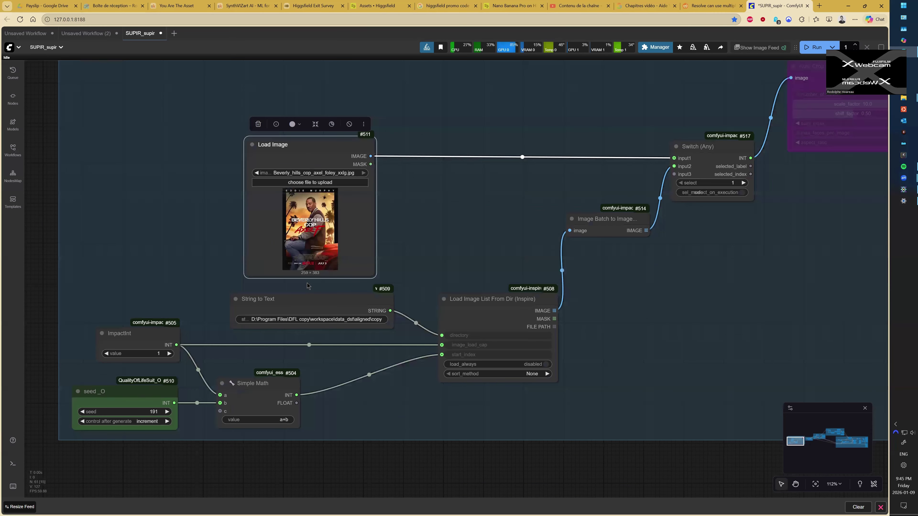
scroll(280, 297, "up", 2)
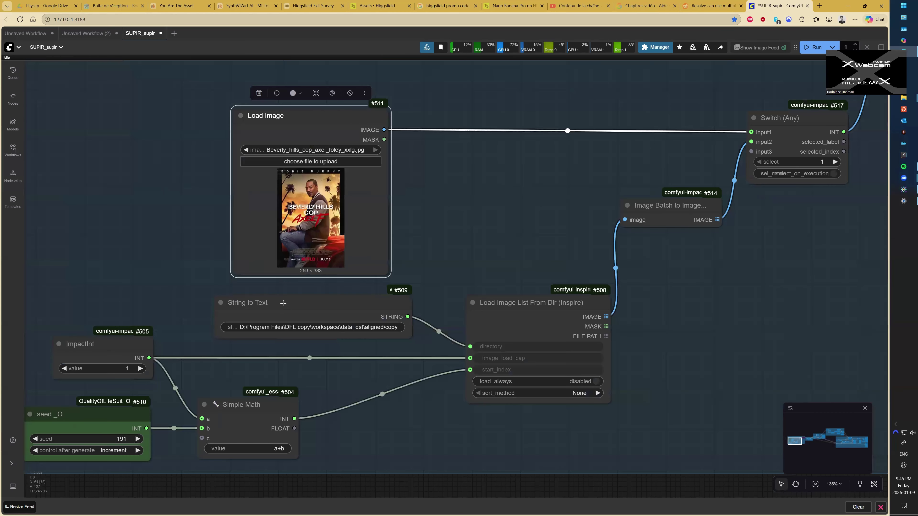
left_click(253, 318)
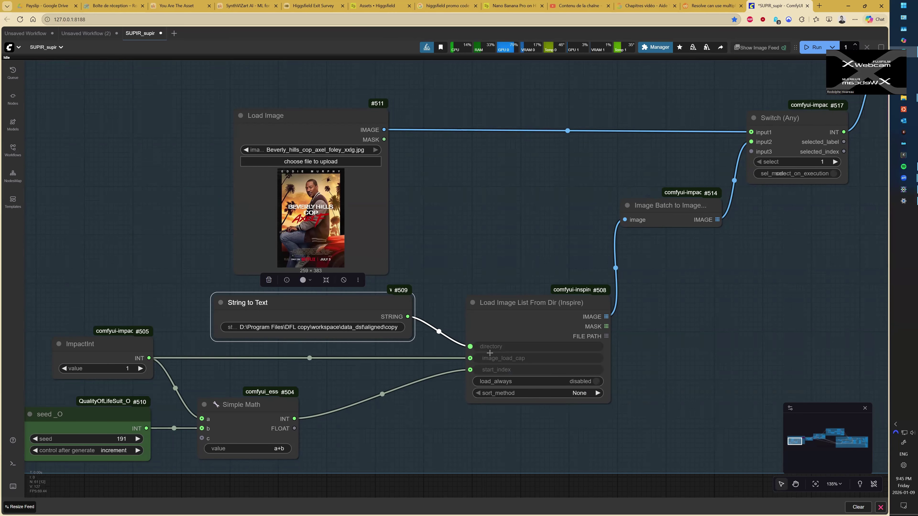
scroll(490, 353, "up", 10)
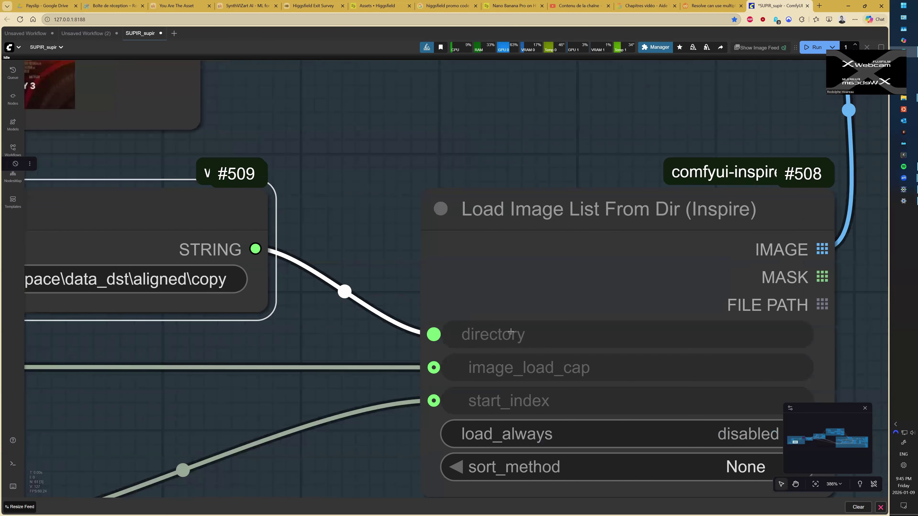
scroll(510, 332, "down", 4)
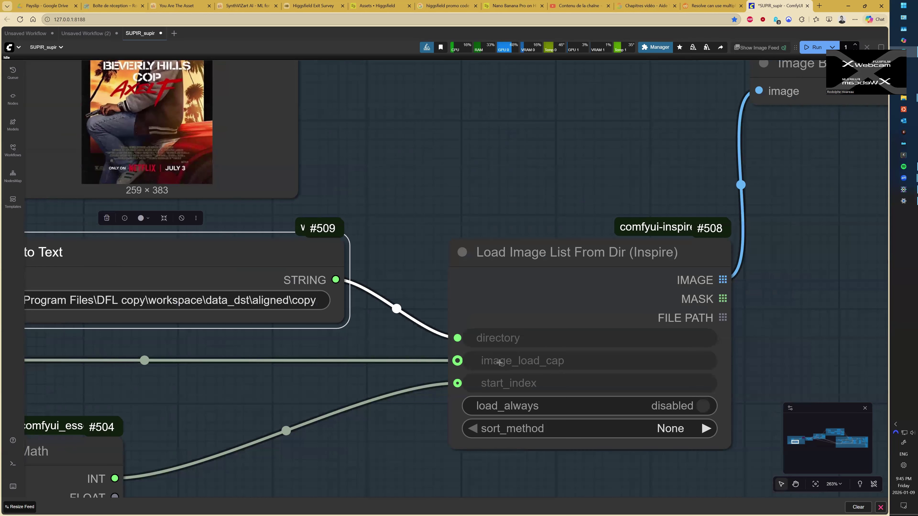
Examine how the ImpactInt, seed _O and Simple Math nodes feed image_load_cap and start_index of Load Image List From Dir.
left_click_drag(436, 363, 443, 364)
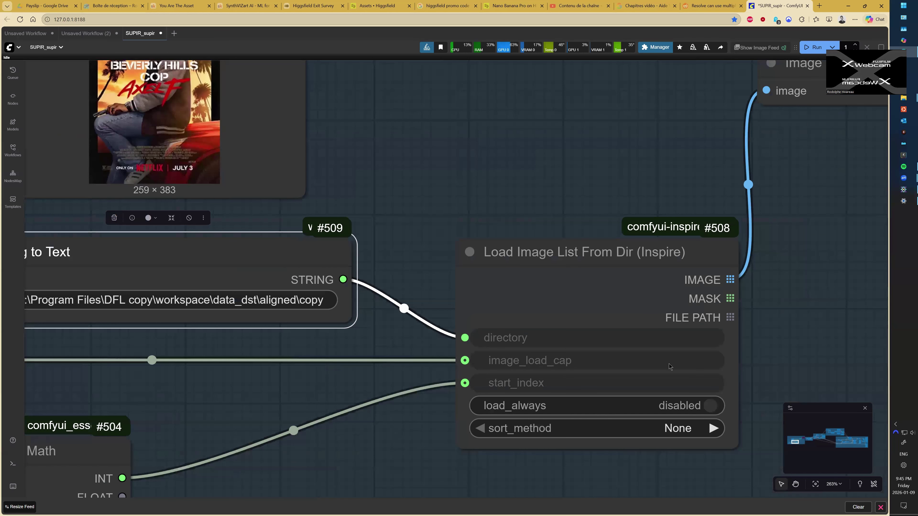
left_click_drag(159, 392, 691, 372)
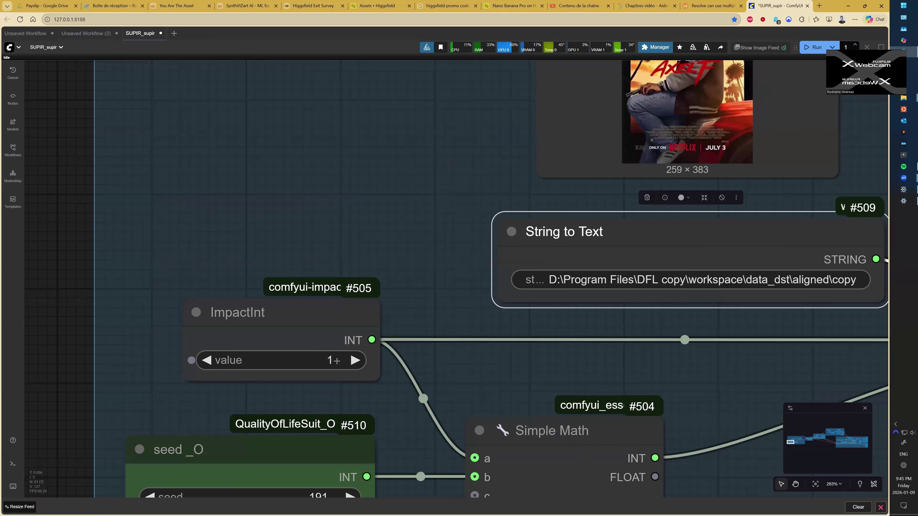
left_click_drag(379, 312, 376, 310)
scroll(351, 291, "down", 3)
scroll(351, 291, "right", 3)
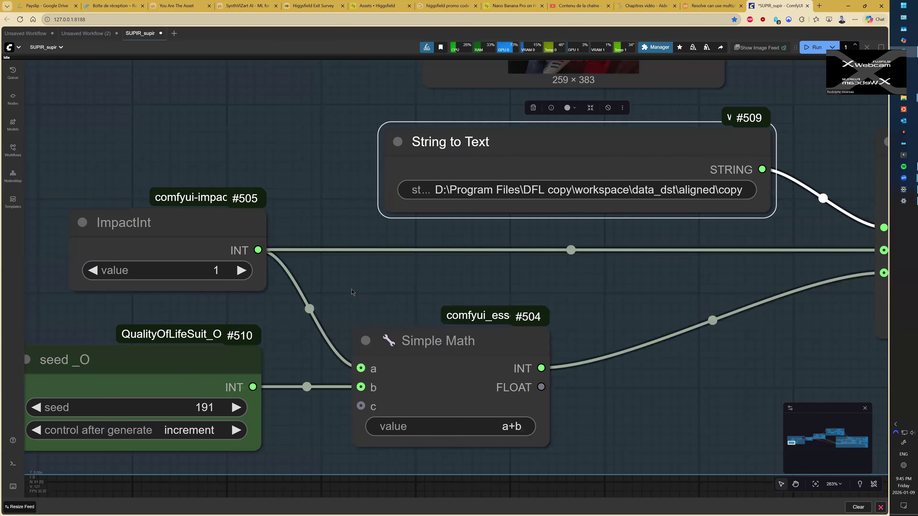
left_click_drag(293, 357, 402, 286)
scroll(298, 368, "up", 1)
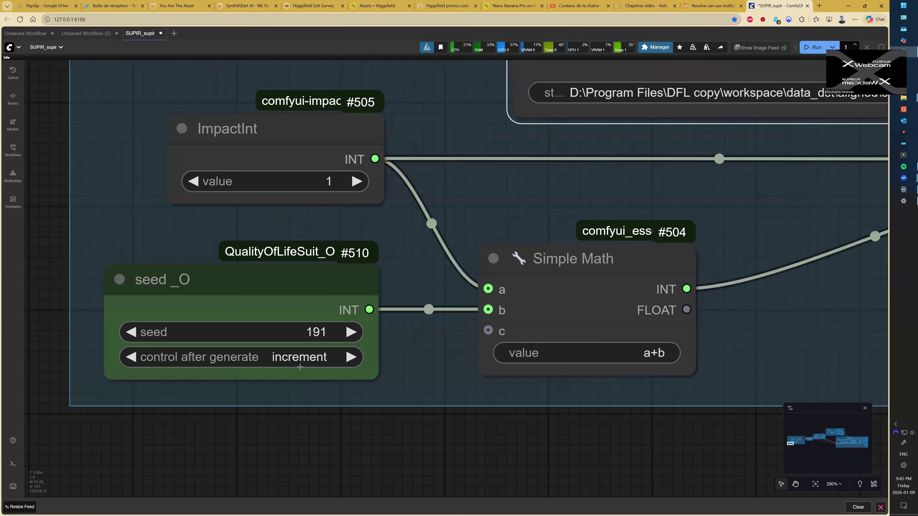
scroll(290, 347, "up", 4)
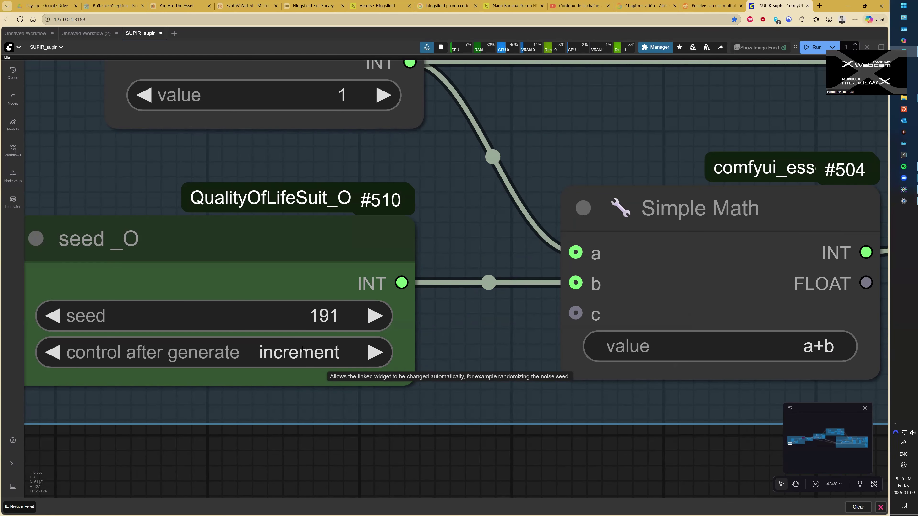
scroll(434, 370, "down", 2)
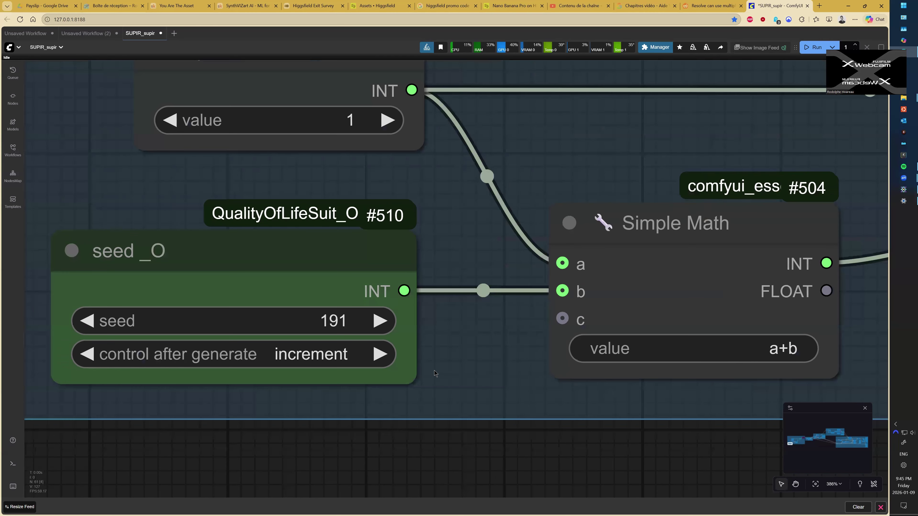
scroll(465, 366, "down", 7)
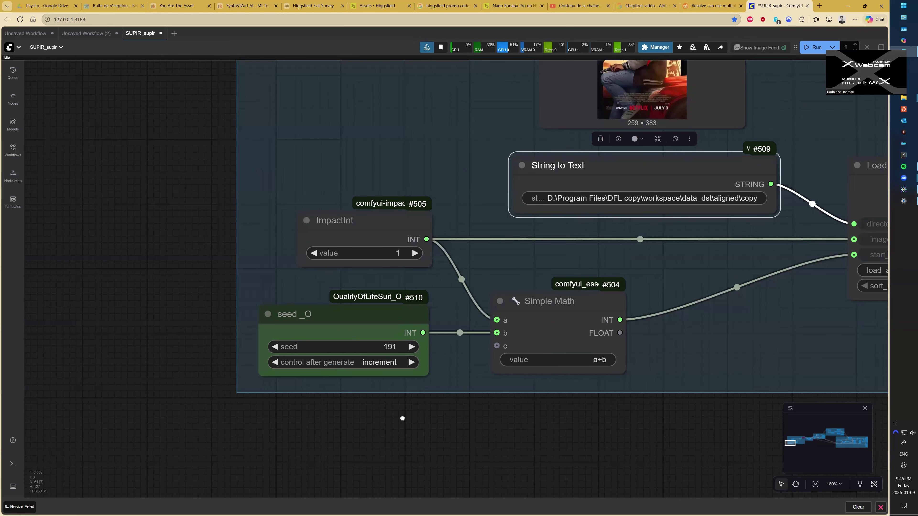
Examine the Switch (Any) node's select setting and its two connected image inputs in the IMPORT group.
scroll(403, 418, "down", 8)
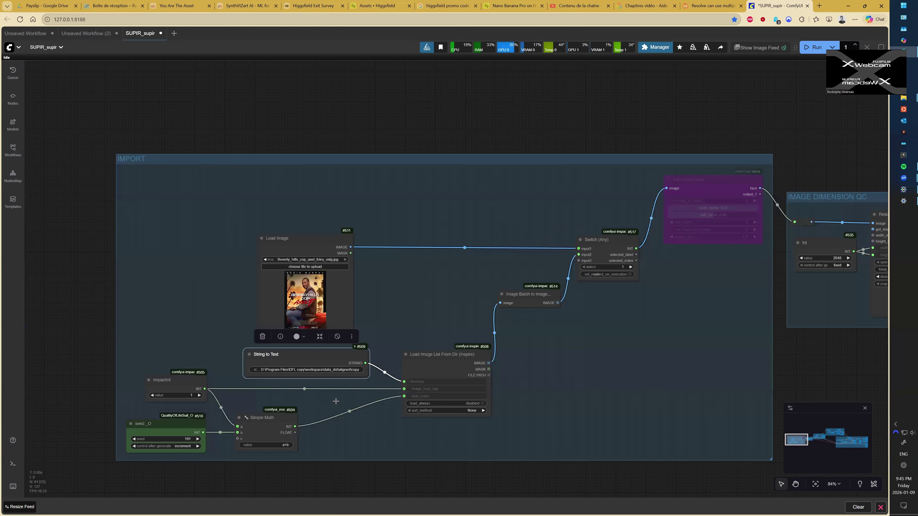
left_click_drag(639, 330, 633, 333)
scroll(580, 350, "up", 1)
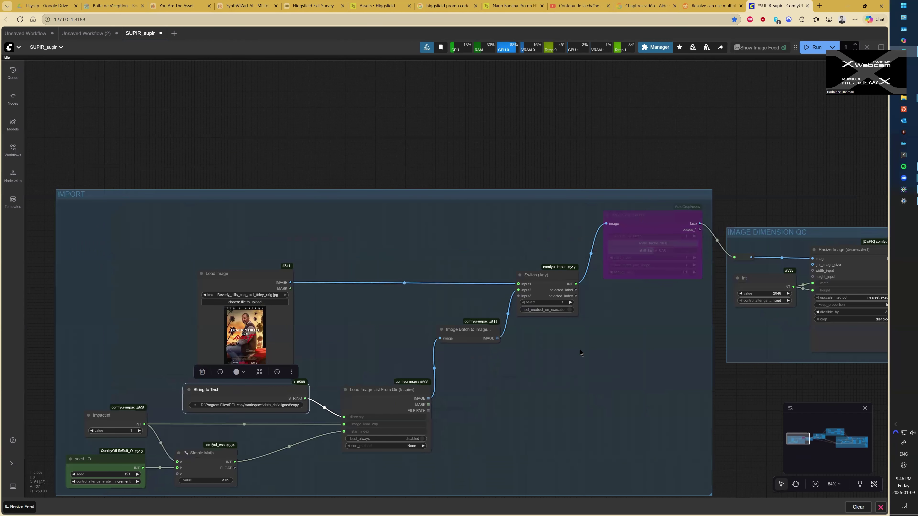
scroll(494, 300, "up", 1)
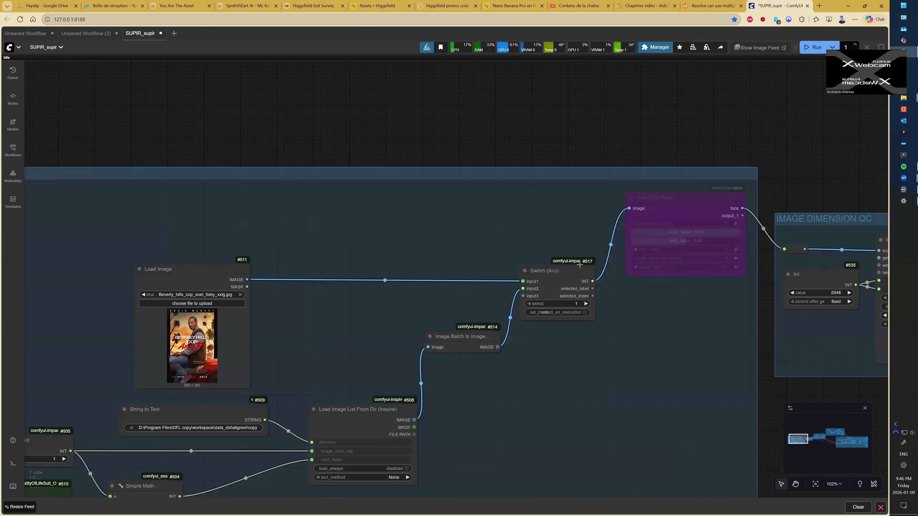
scroll(566, 245, "up", 9)
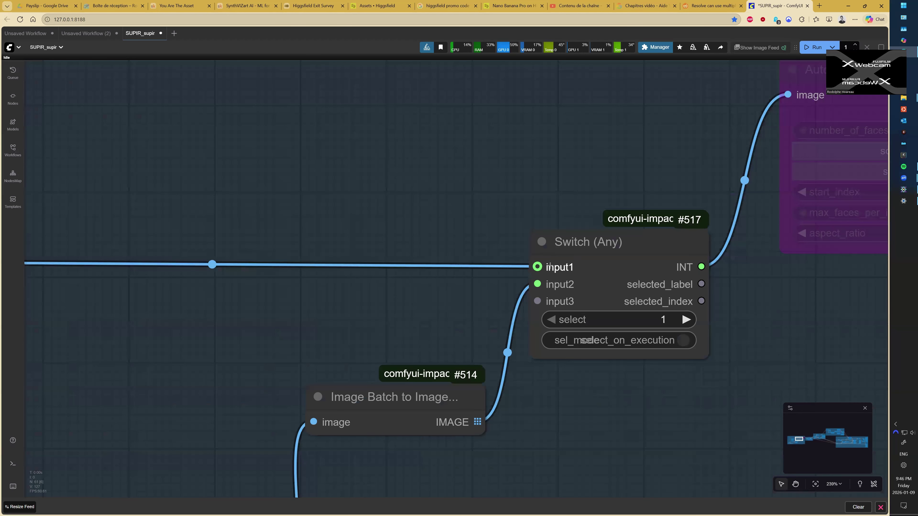
scroll(300, 315, "down", 5)
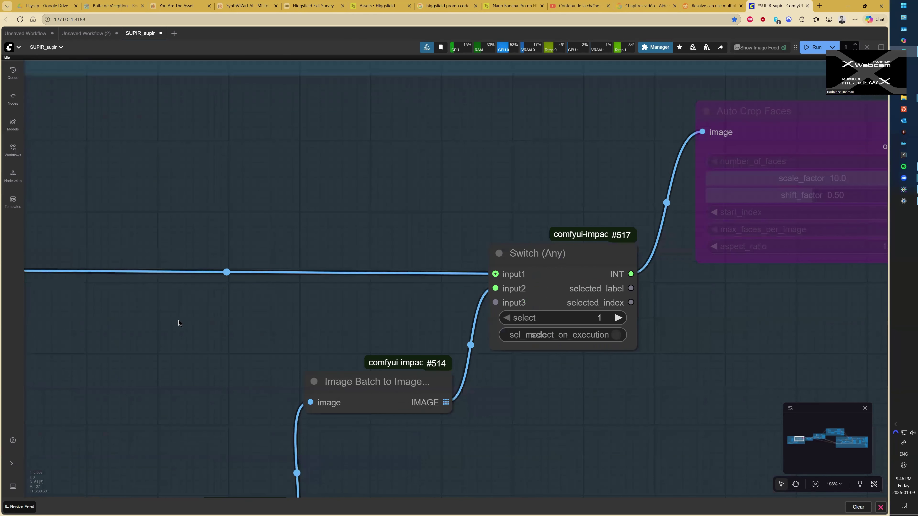
Select the Load Image node and trace its image link to input1 of the Switch (Any) node.
left_click_drag(180, 324, 397, 311)
left_click_drag(212, 323, 368, 323)
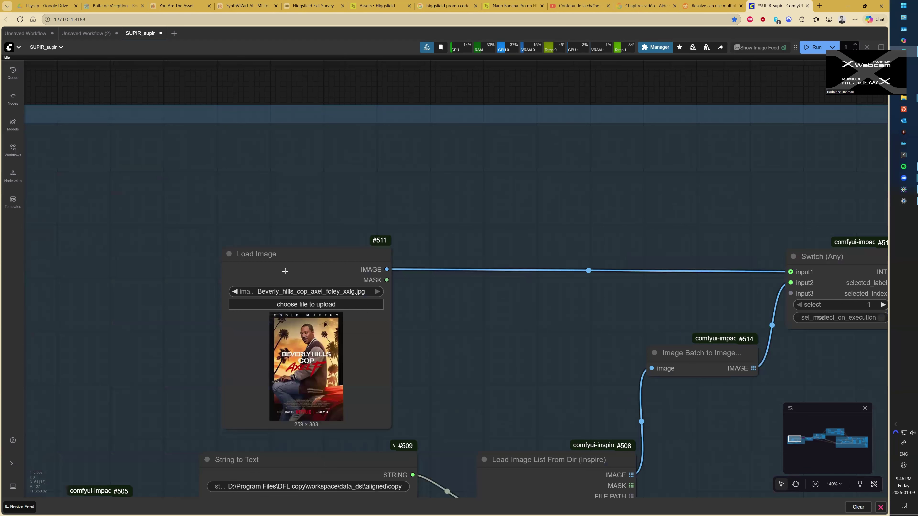
left_click(293, 265)
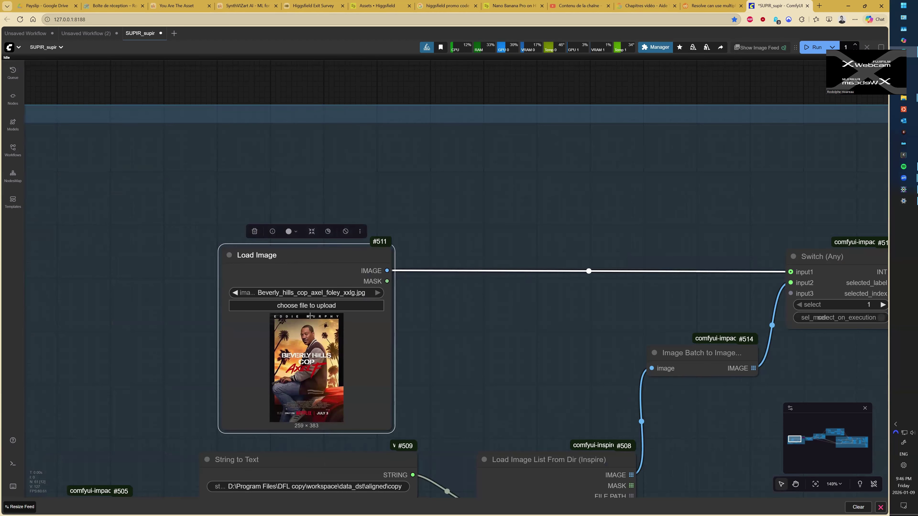
scroll(455, 337, "down", 6)
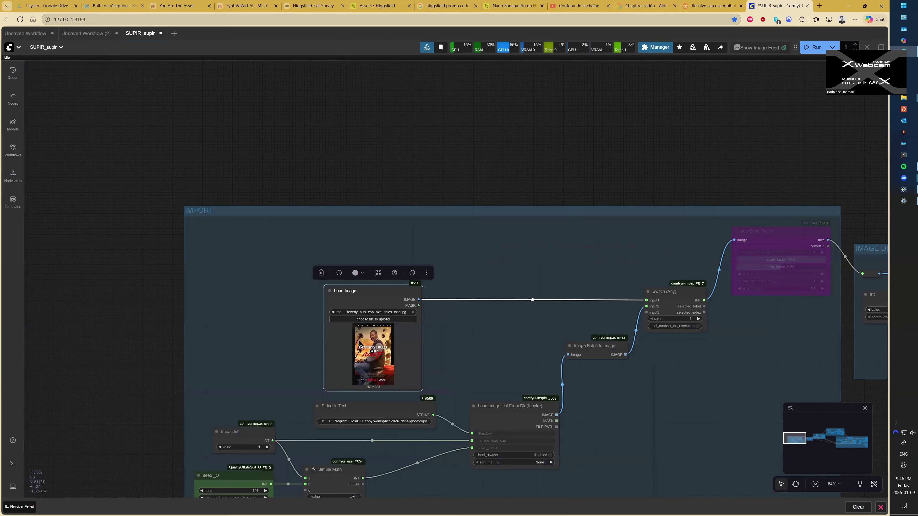
Examine the IMAGE DIMENSION QC group, including the Int value and the Resize Image node's proportion and divisibility settings.
scroll(622, 252, "up", 5)
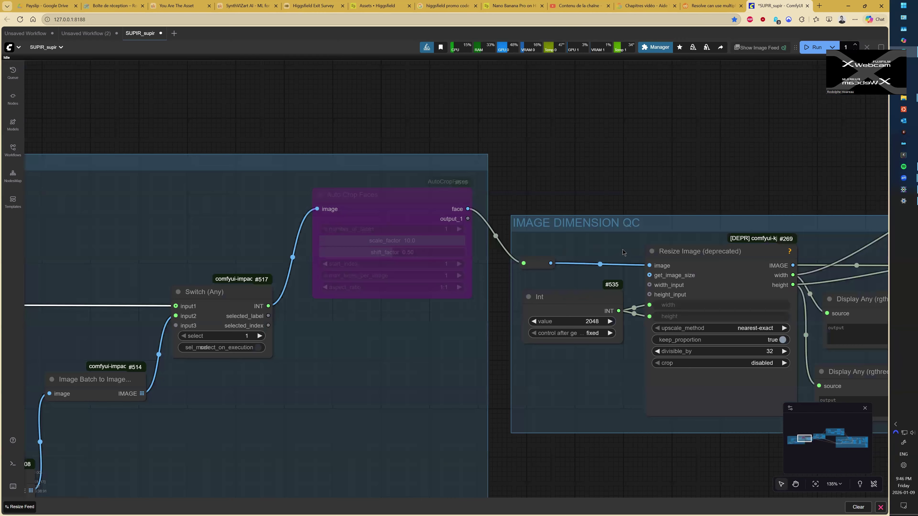
left_click_drag(177, 250, 167, 251)
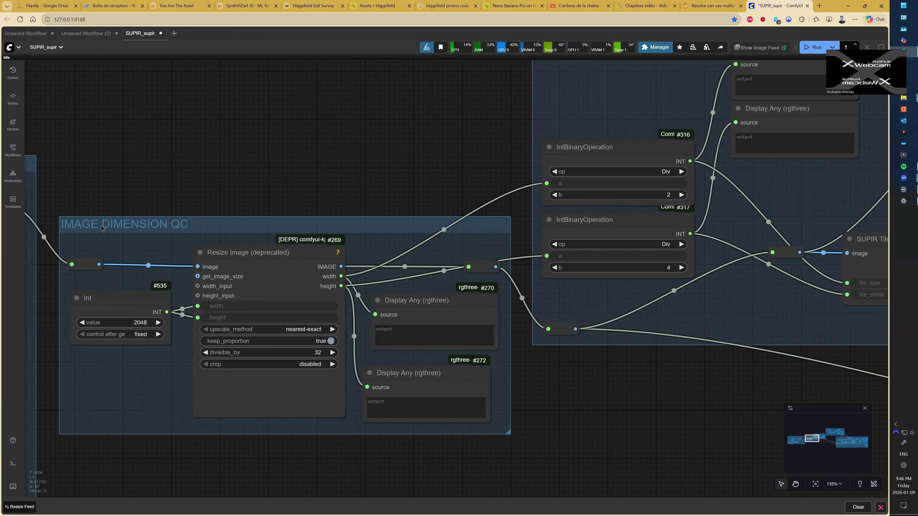
left_click_drag(189, 208, 192, 200)
scroll(221, 207, "up", 3)
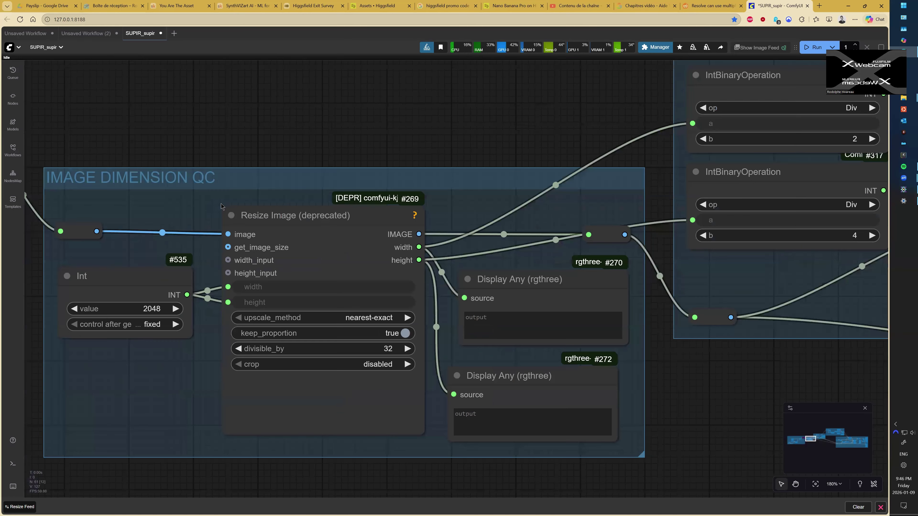
scroll(302, 223, "up", 1)
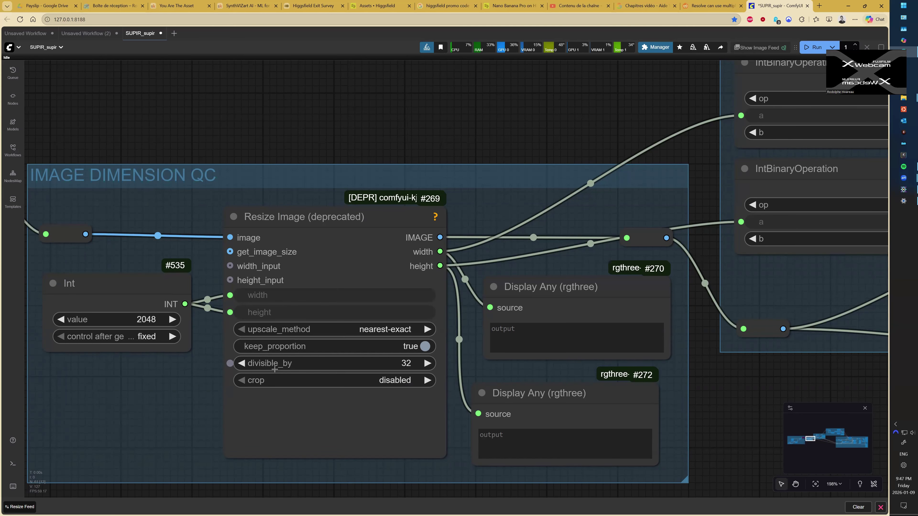
scroll(297, 368, "down", 3)
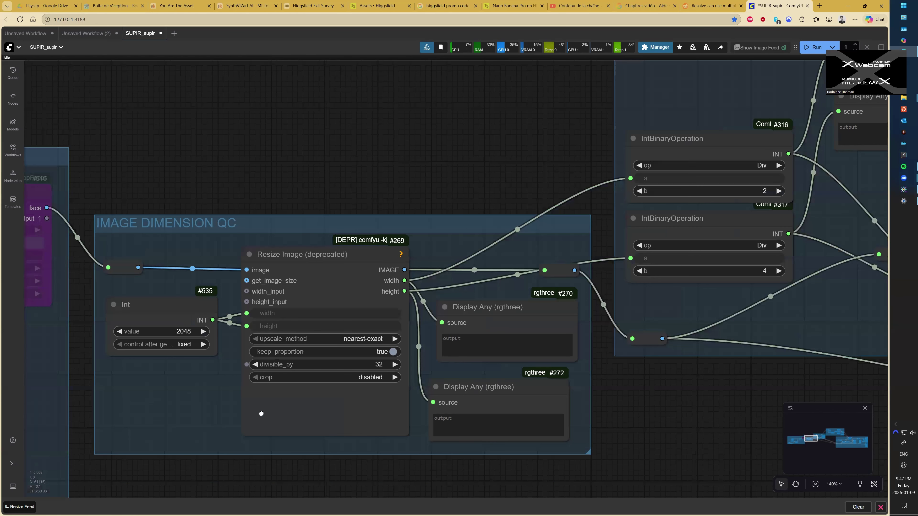
Examine the TILE group and how the resized dimensions pass through the IntBinaryOperation nodes into SUPIR Tiles Preview.
scroll(413, 277, "left", 5)
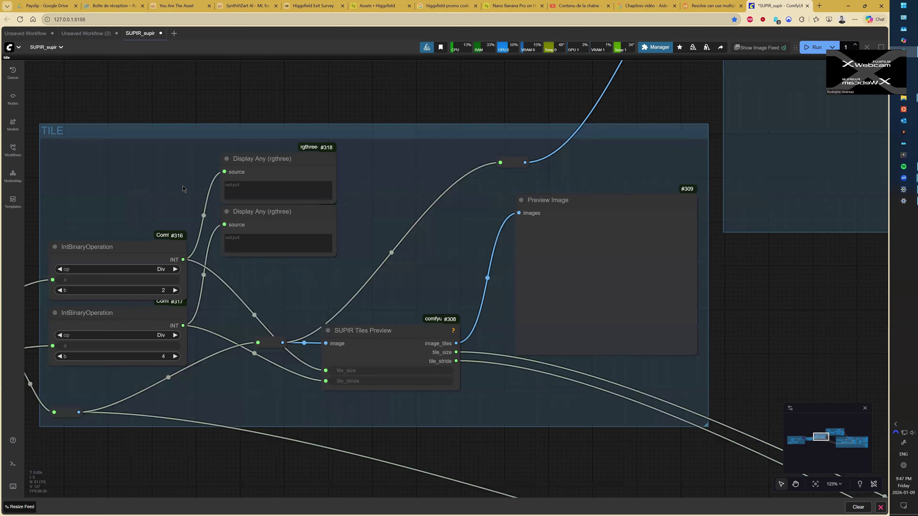
scroll(183, 185, "down", 1)
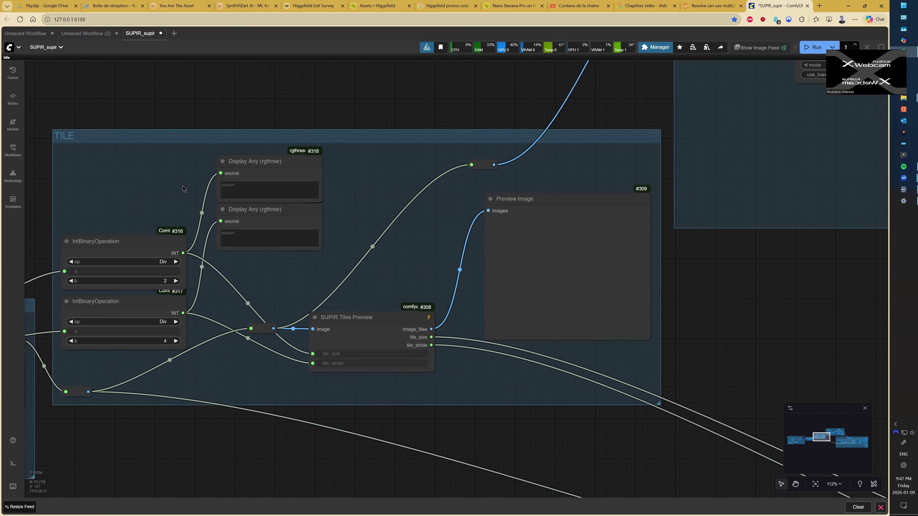
scroll(183, 188, "up", 1)
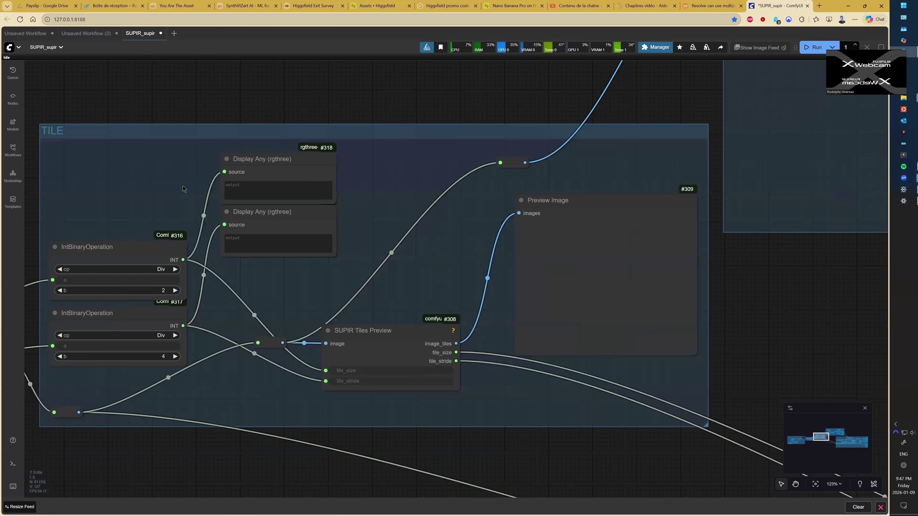
scroll(183, 188, "up", 1)
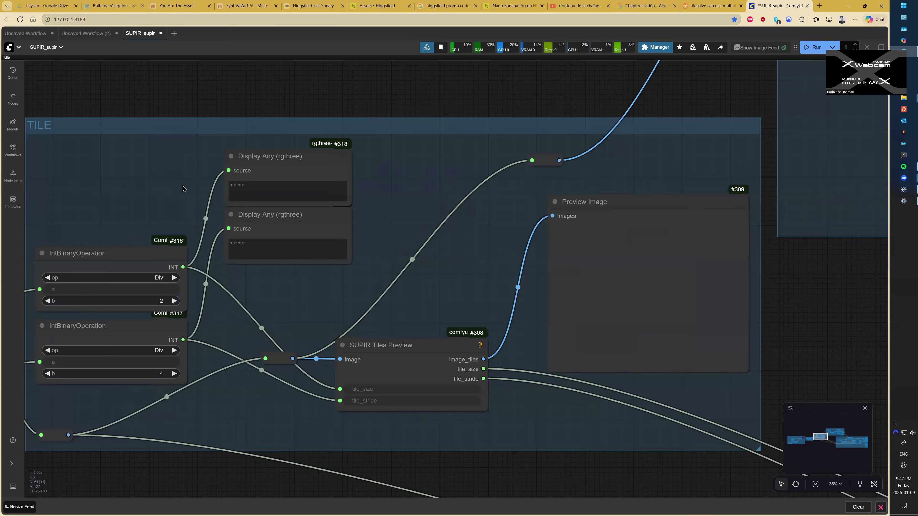
scroll(183, 186, "down", 2)
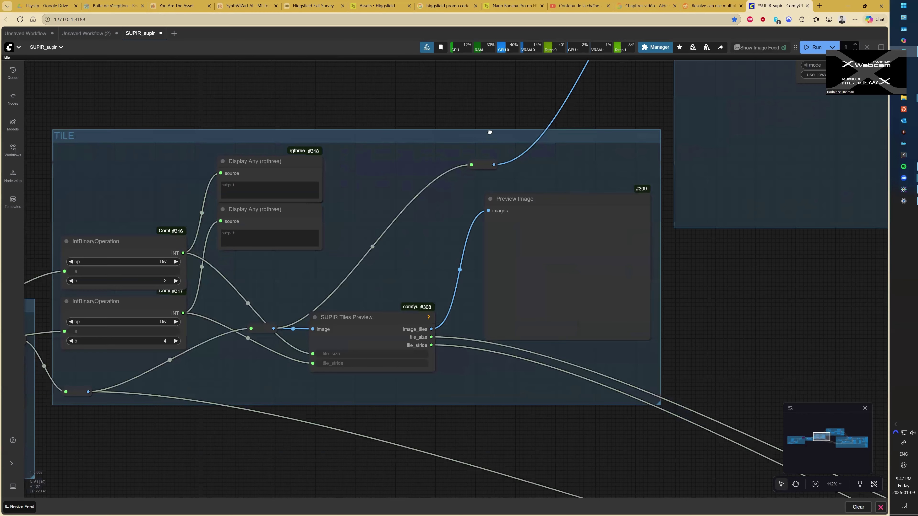
left_click_drag(506, 131, 852, 71)
scroll(489, 178, "down", 1)
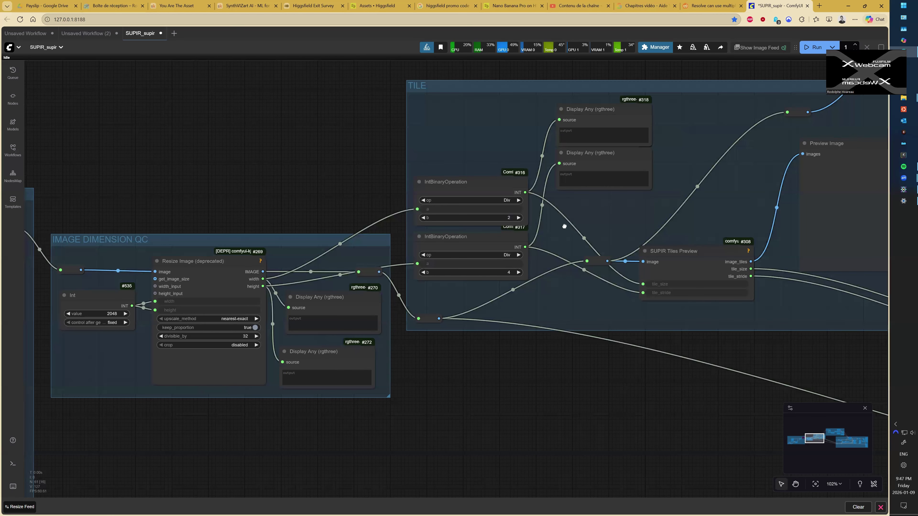
left_click_drag(536, 231, 494, 238)
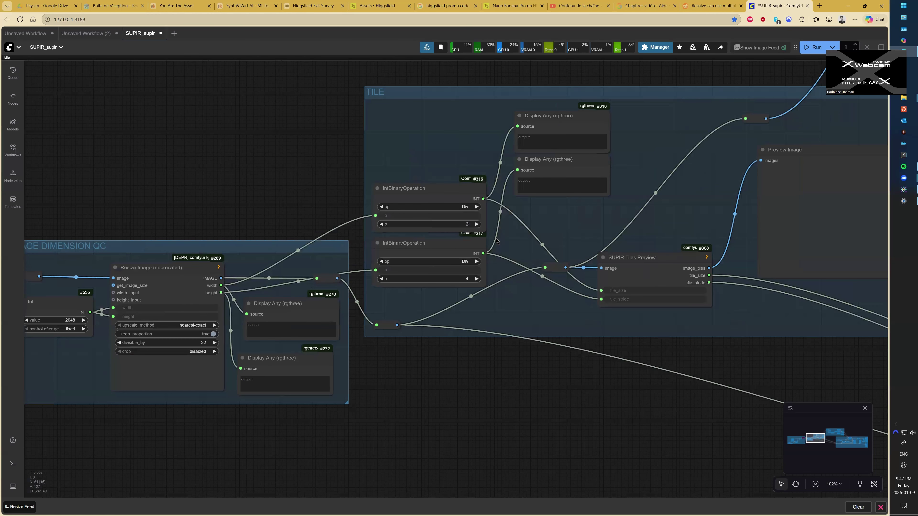
scroll(496, 239, "right", 2)
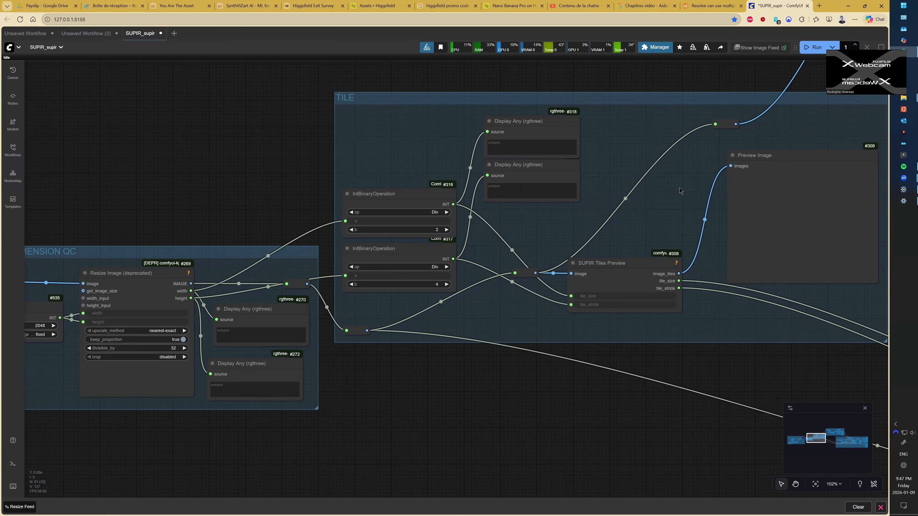
Select the Image From Batch node in the PROMPT group and trace its links from the TILE group to Preview Image and Image To Prompt.
scroll(658, 190, "right", 1)
scroll(549, 273, "right", 15)
scroll(549, 273, "up", 6)
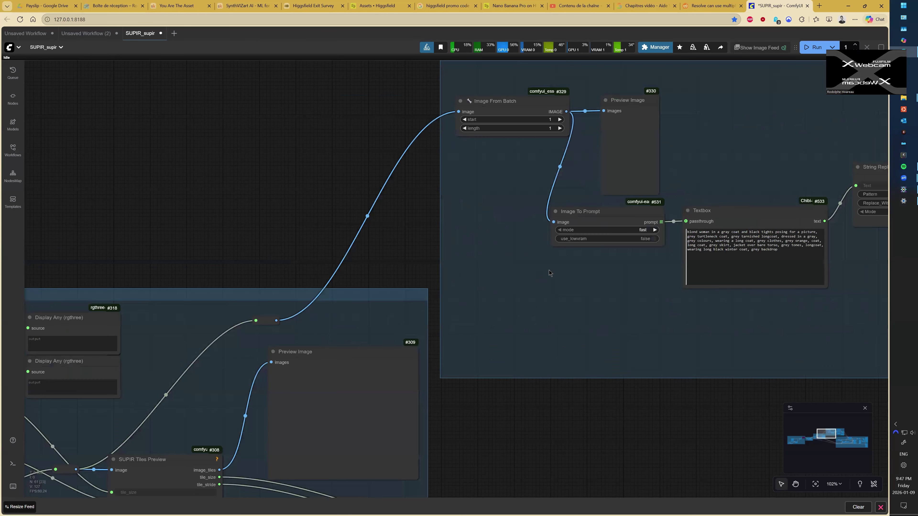
scroll(338, 356, "right", 8)
scroll(338, 356, "up", 3)
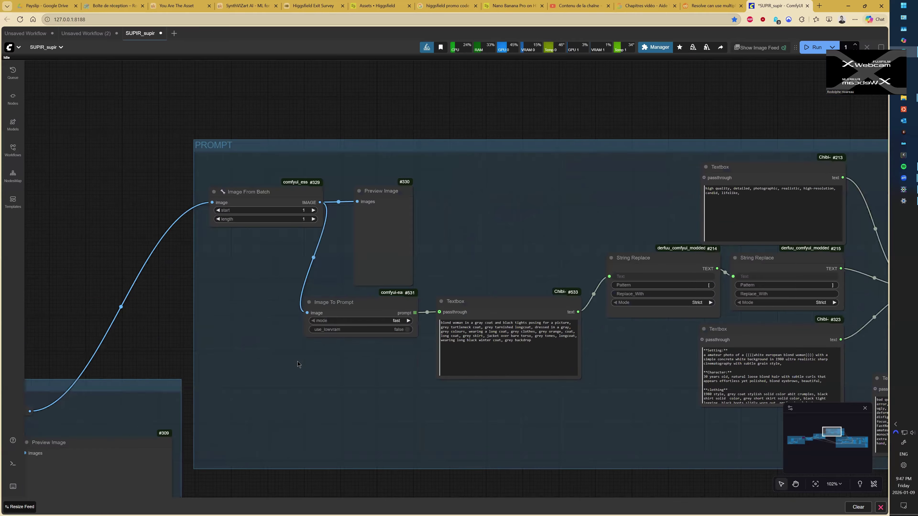
left_click(240, 192)
scroll(240, 191, "right", 1)
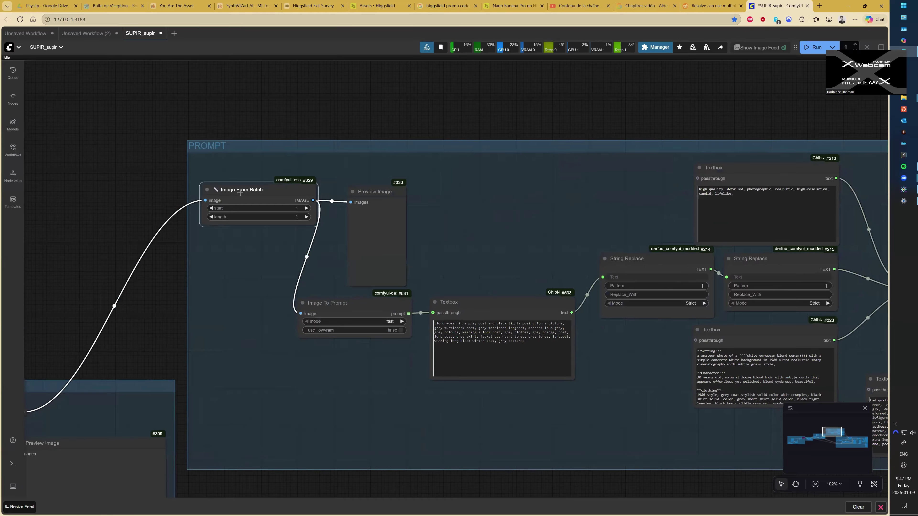
scroll(498, 219, "right", 2)
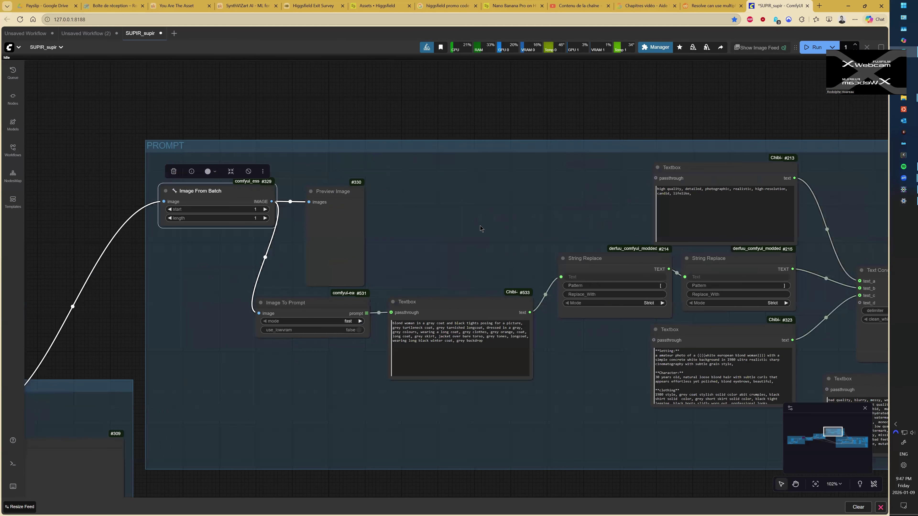
scroll(468, 222, "right", 1)
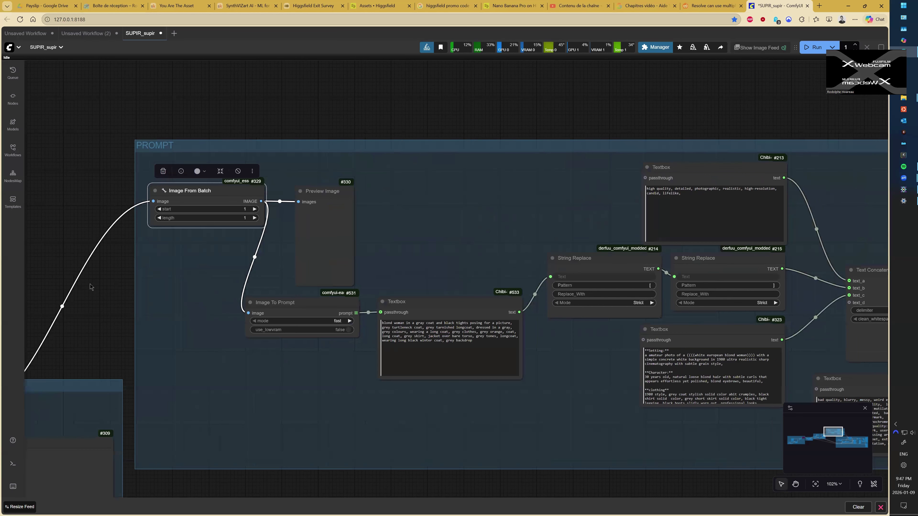
scroll(211, 322, "left", 5)
scroll(208, 347, "down", 1)
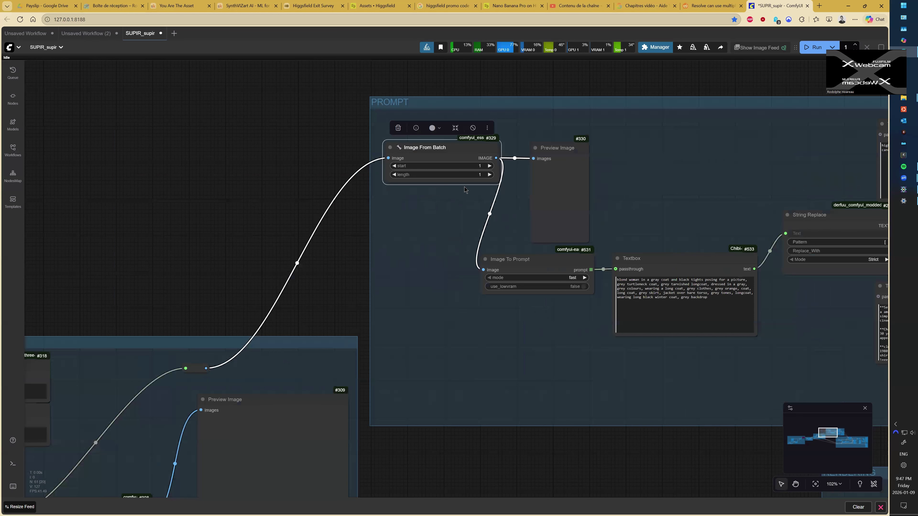
scroll(487, 145, "left", 1)
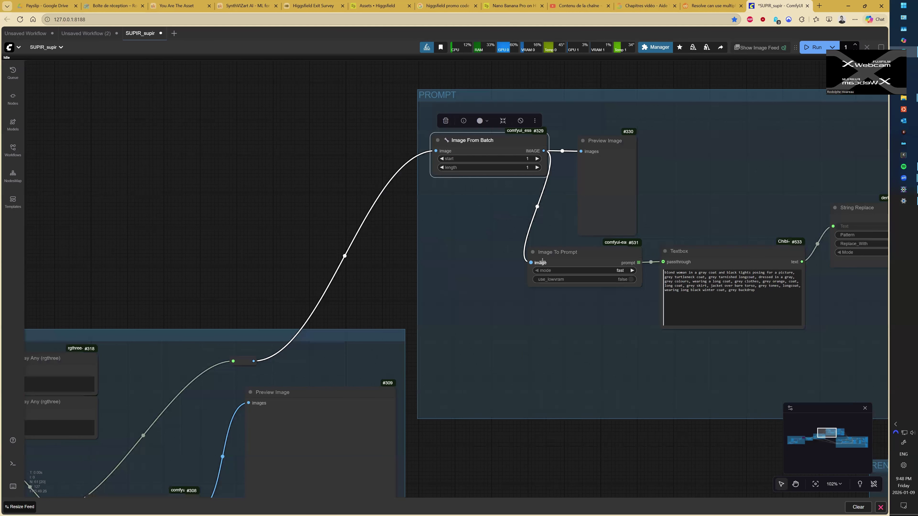
Examine the Image To Prompt node, its mode options and the generated description in the linked Textbox.
left_click(588, 258)
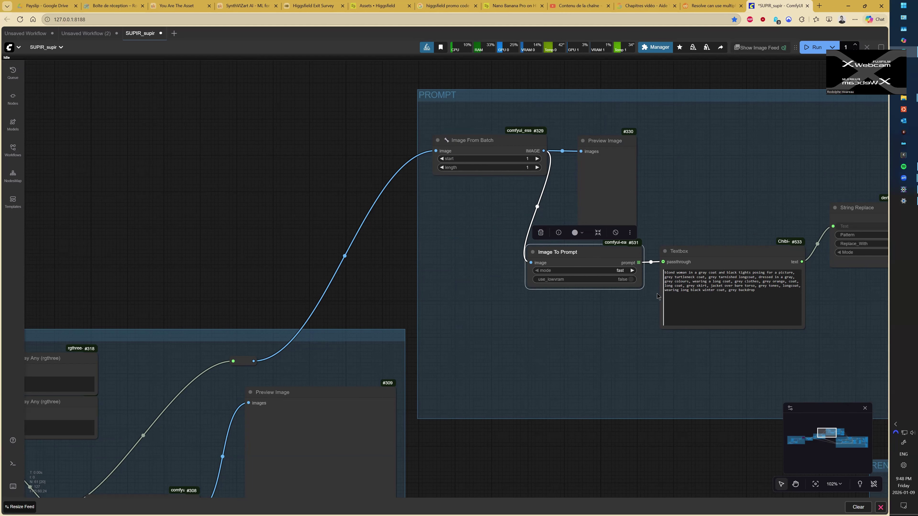
scroll(656, 294, "up", 1)
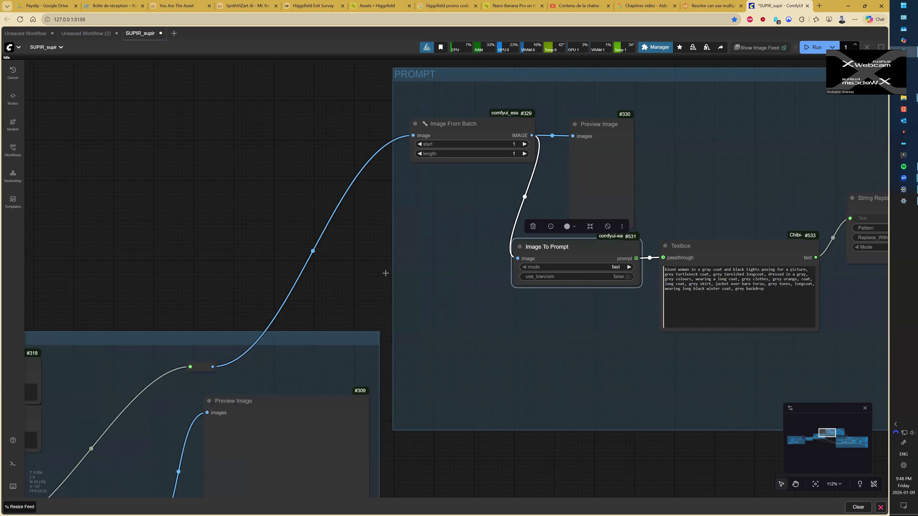
scroll(387, 269, "up", 4)
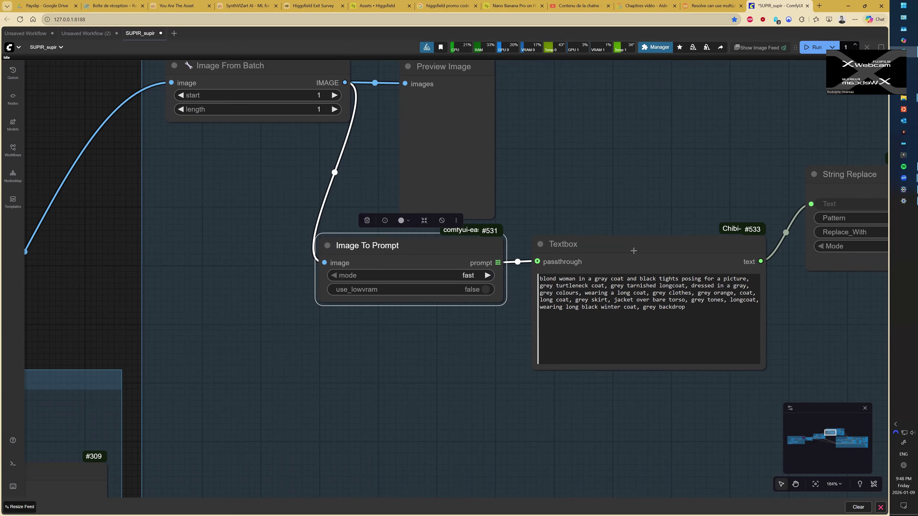
left_click_drag(633, 251, 634, 252)
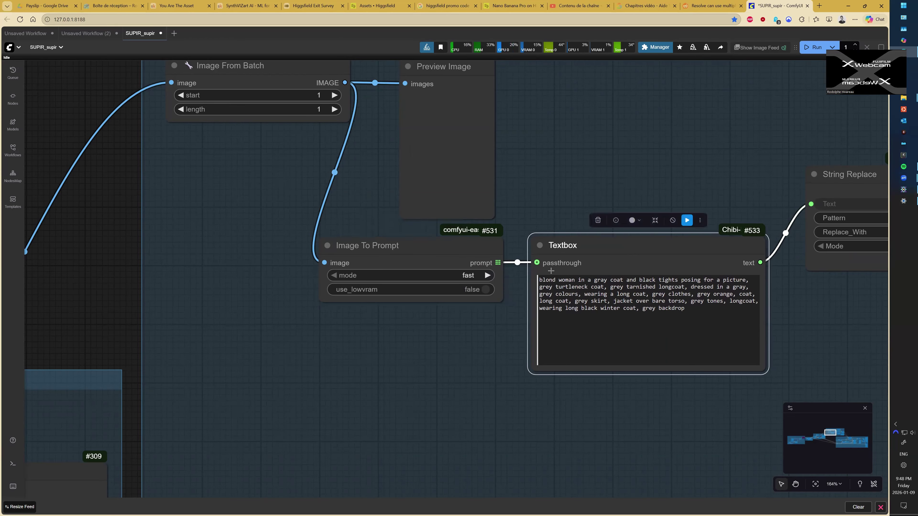
left_click_drag(686, 310, 357, 286)
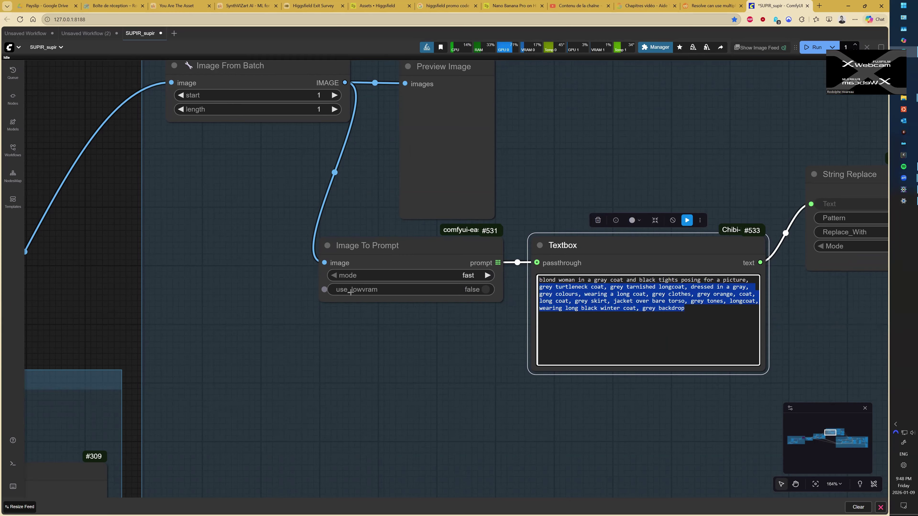
left_click(474, 274)
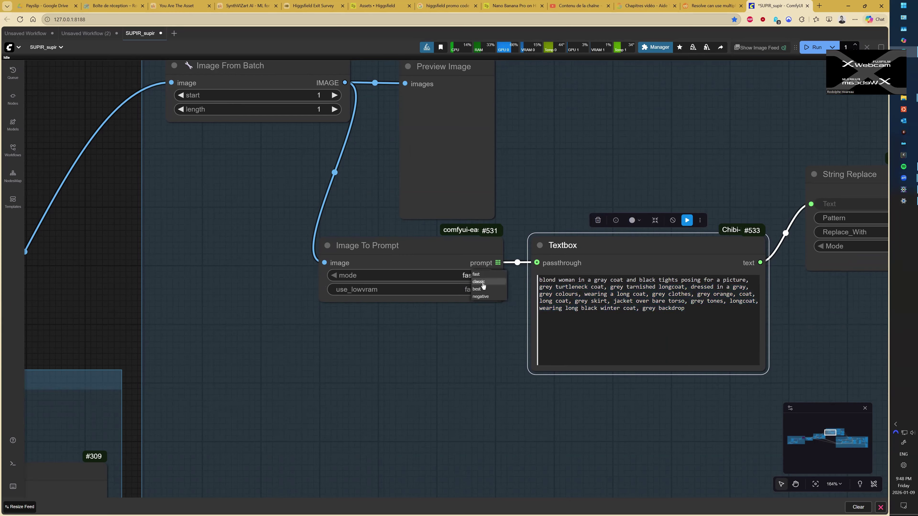
left_click(433, 311)
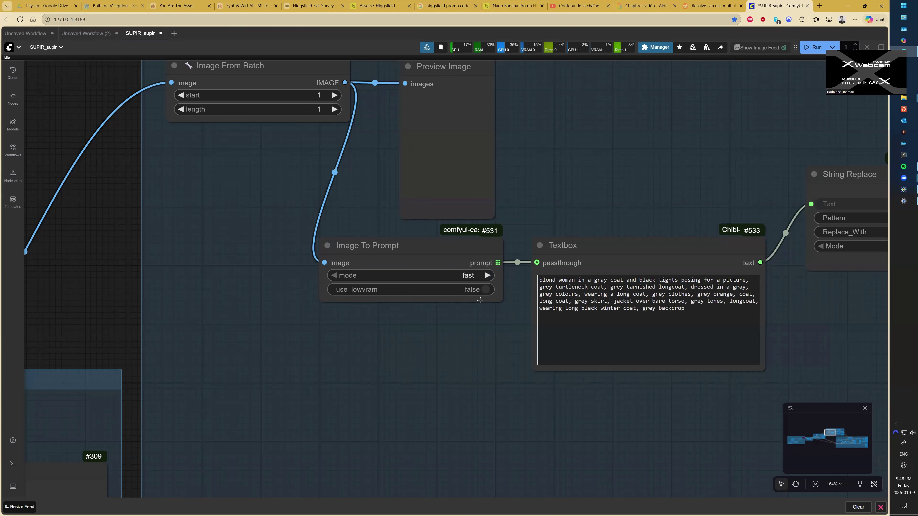
Examine the String Replace nodes and the extra Textbox nodes that feed Text Concatenate in the PROMPT group.
scroll(507, 290, "right", 5)
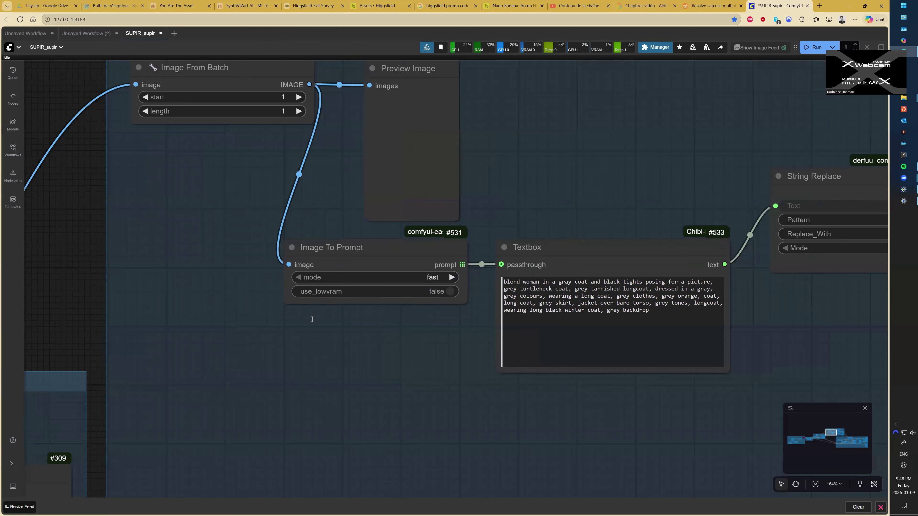
scroll(512, 316, "up", 1)
scroll(553, 315, "right", 5)
scroll(553, 314, "down", 4)
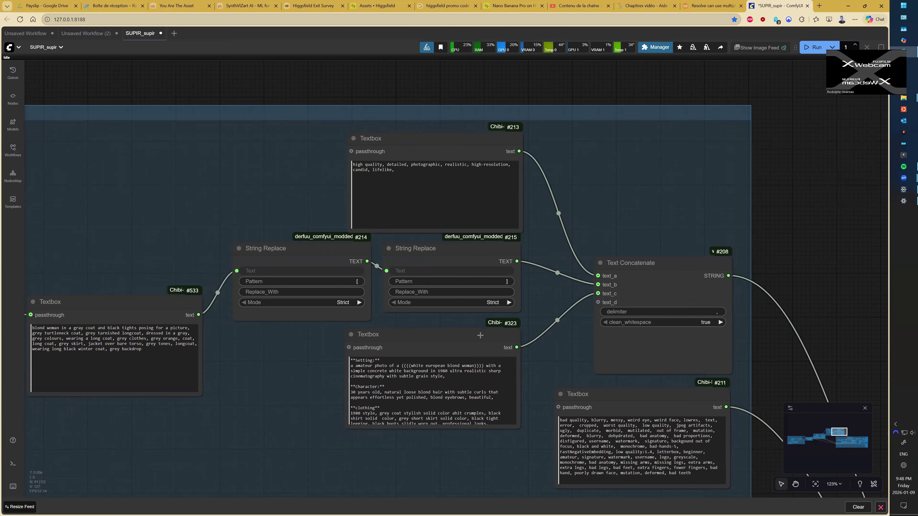
left_click(415, 370)
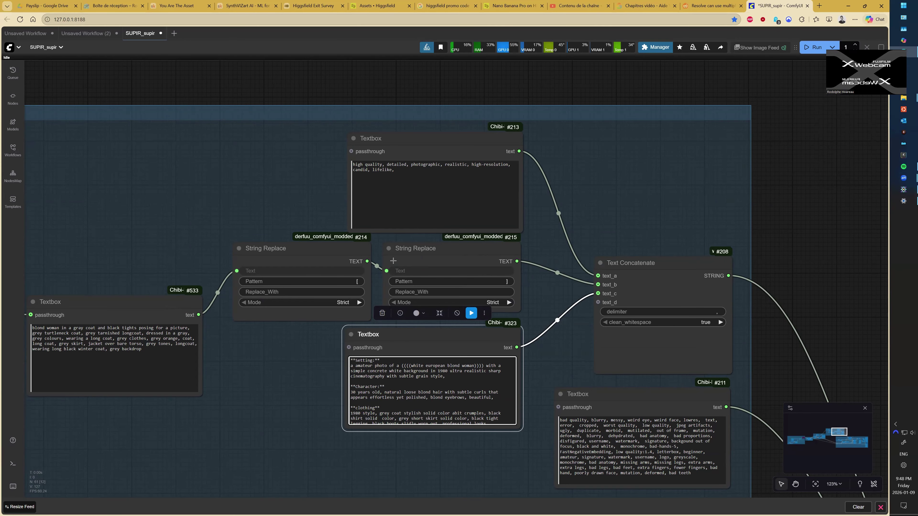
left_click_drag(547, 253, 549, 252)
left_click_drag(582, 279, 490, 301)
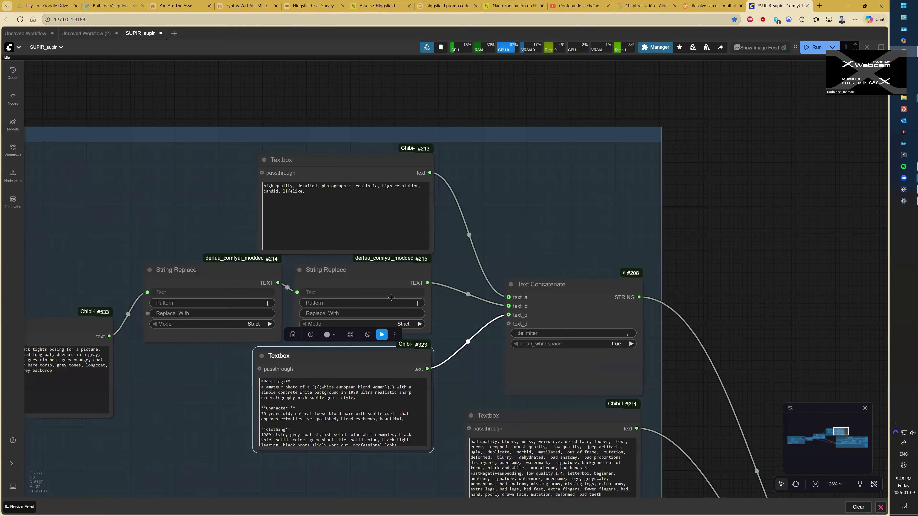
left_click_drag(316, 205, 278, 191)
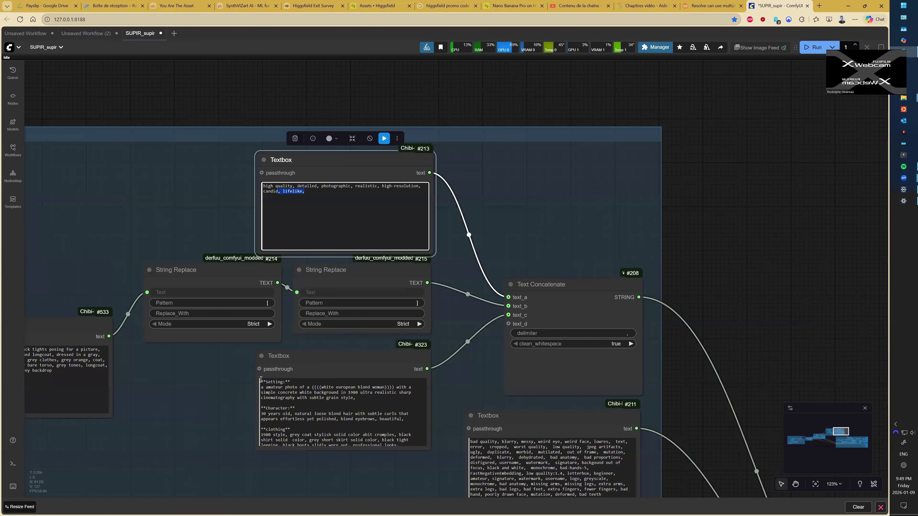
Delete the links from the Setting/Character Textbox and the high-quality keywords Textbox to text_c and text_a of Text Concatenate.
left_click(469, 343)
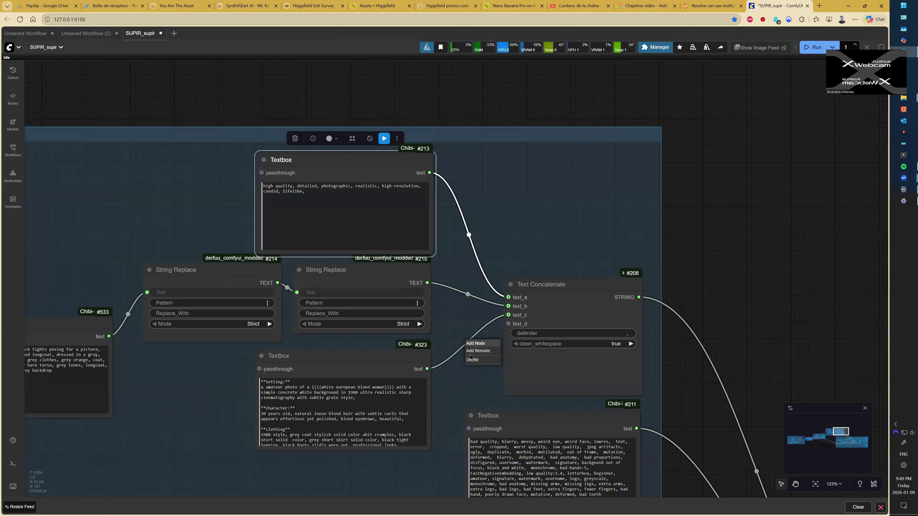
left_click(472, 360)
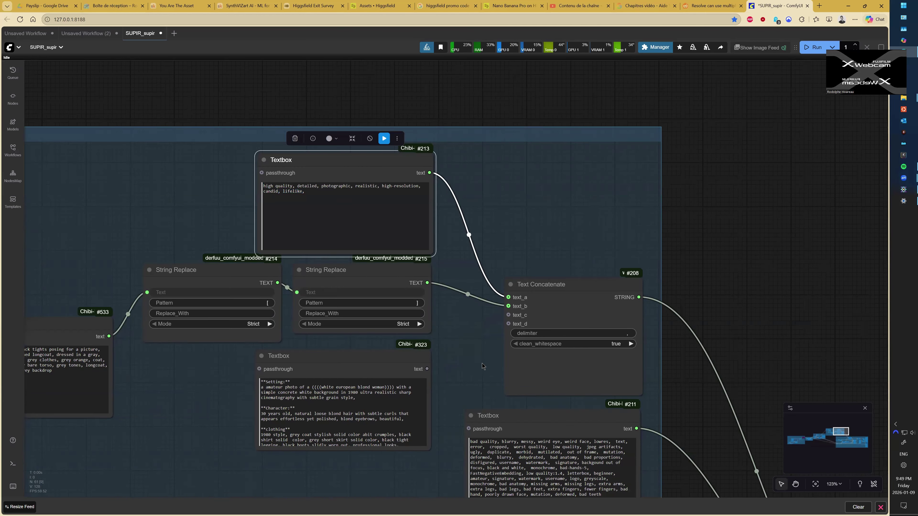
left_click(468, 235)
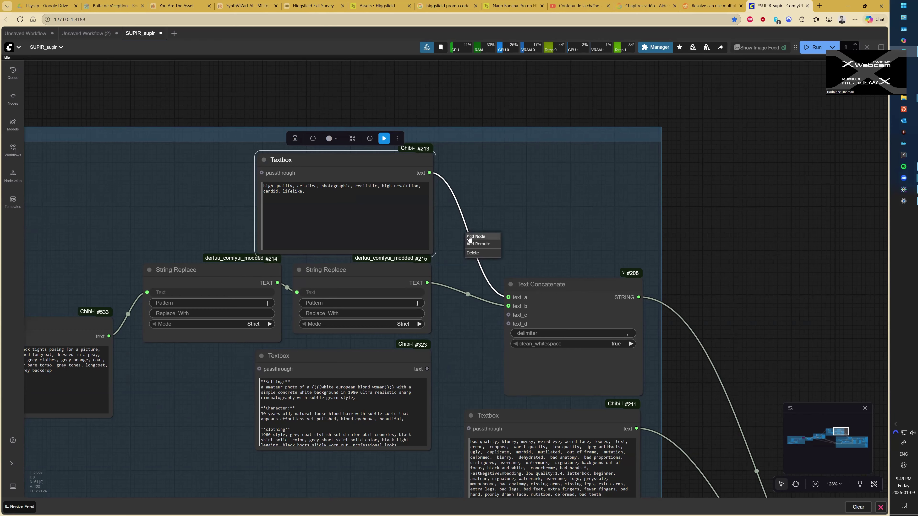
left_click(472, 253)
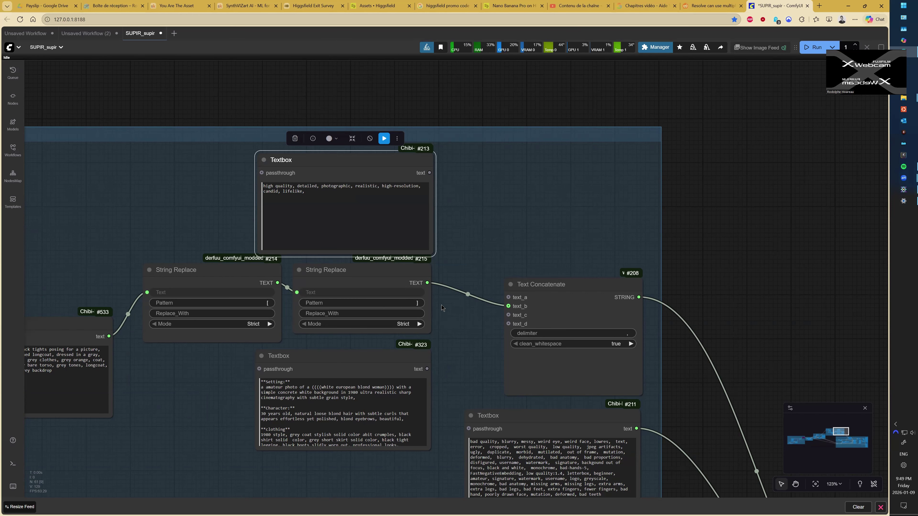
Trace the prompt chain from Image To Prompt through Text Concatenate, and the negative Textbox, to the SUPIR Conditioner in the RENDERING group.
scroll(445, 339, "left", 7)
scroll(445, 340, "down", 1)
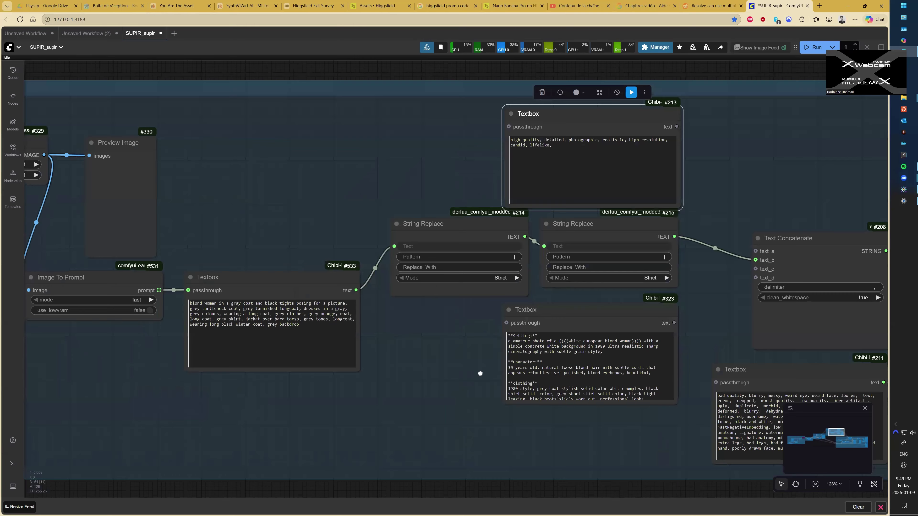
scroll(278, 312, "left", 6)
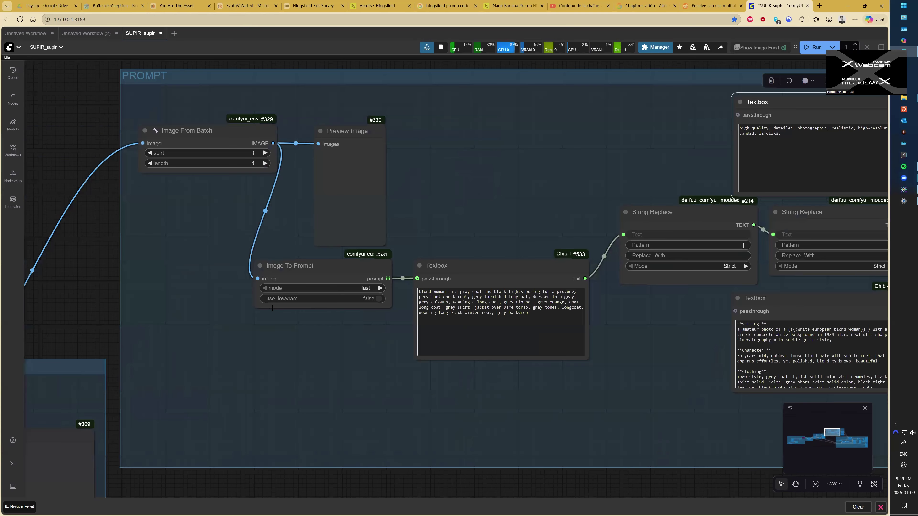
scroll(430, 375, "right", 15)
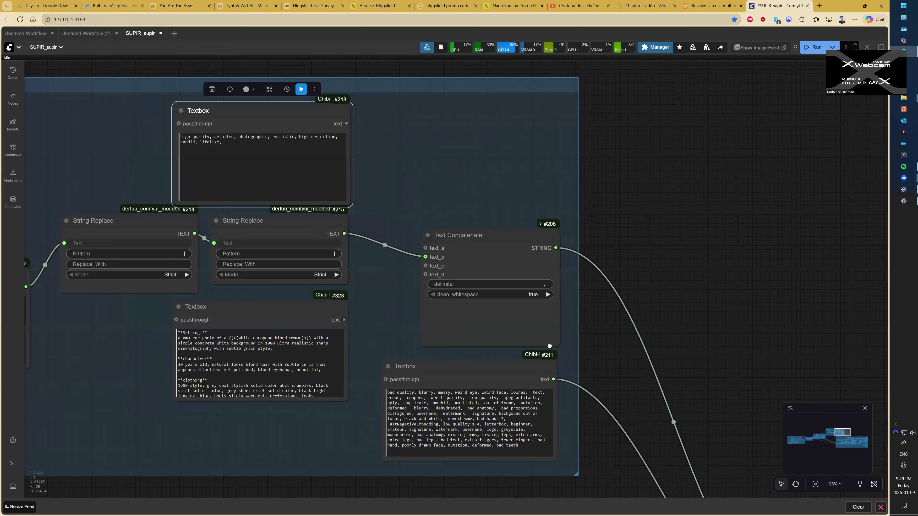
scroll(394, 241, "right", 8)
scroll(394, 242, "down", 7)
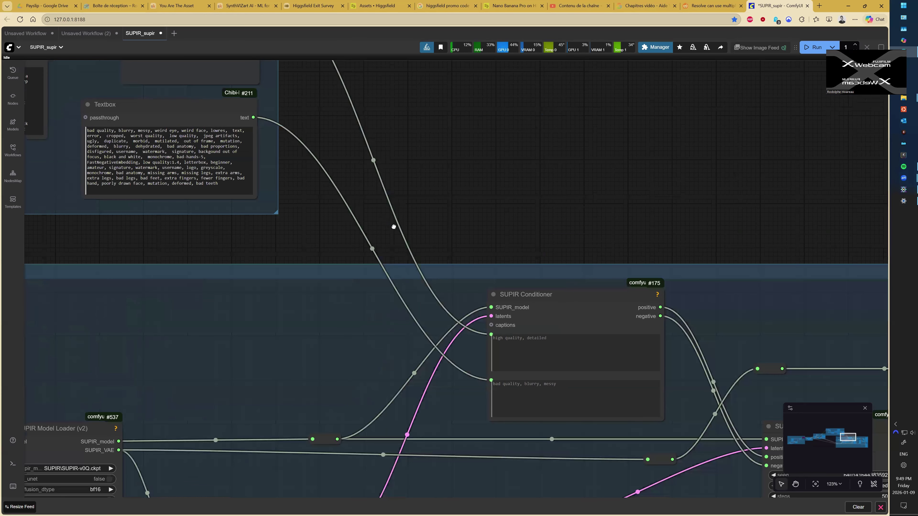
scroll(419, 279, "down", 3)
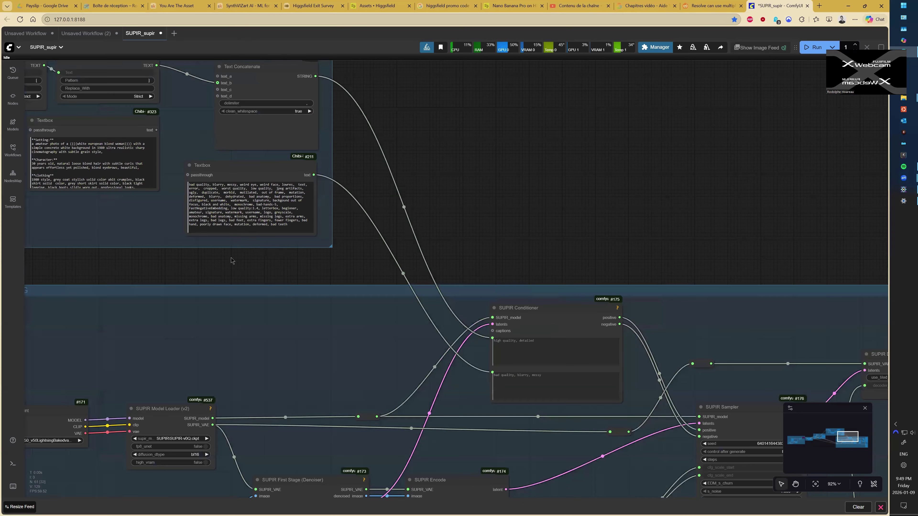
left_click_drag(282, 245, 472, 173)
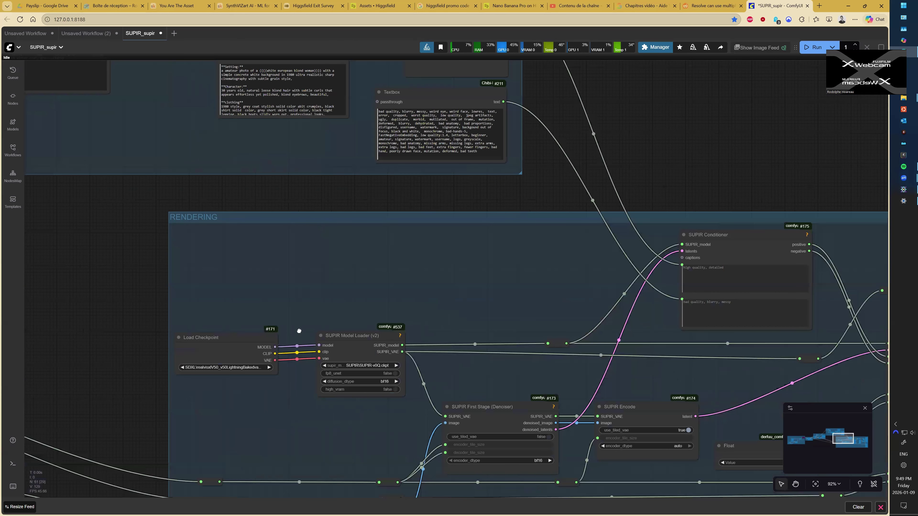
scroll(156, 235, "right", 5)
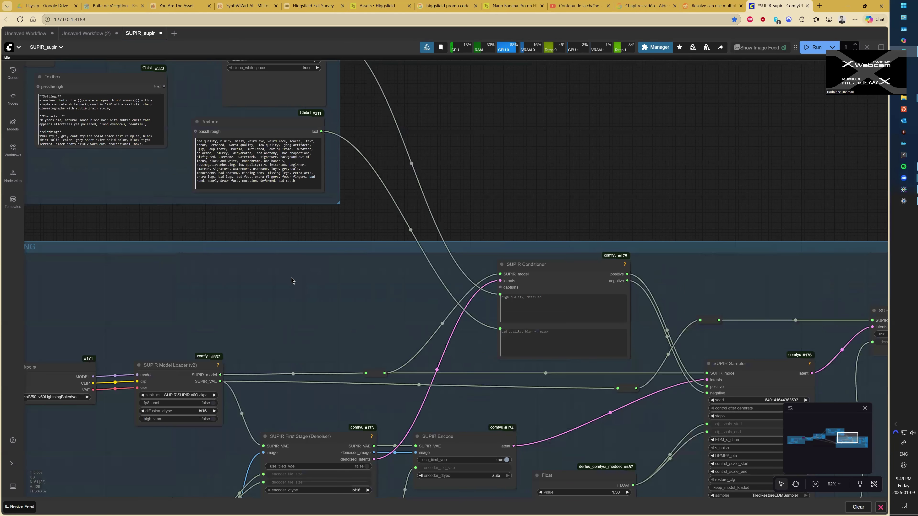
Examine the Load Checkpoint node in the RENDERING group, its list of available checkpoints and its links to SUPIR Model Loader (v2).
scroll(607, 354, "down", 9)
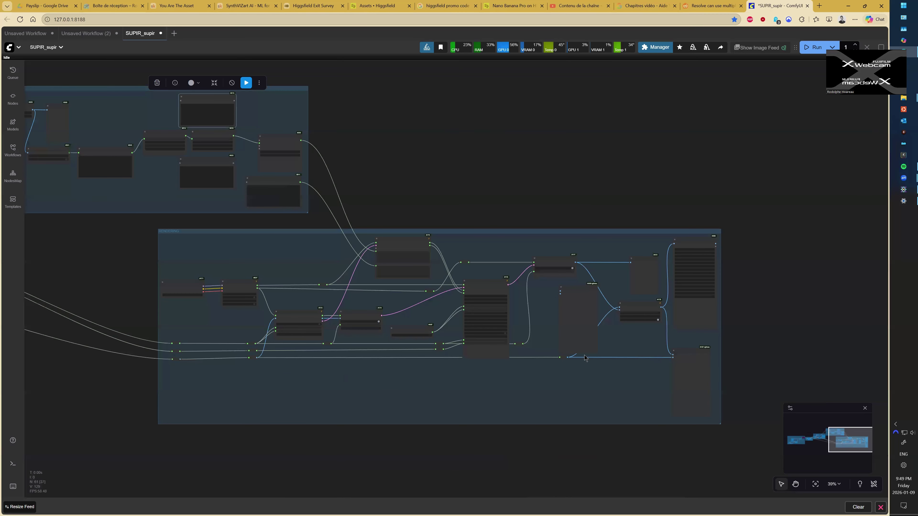
scroll(189, 277, "up", 9)
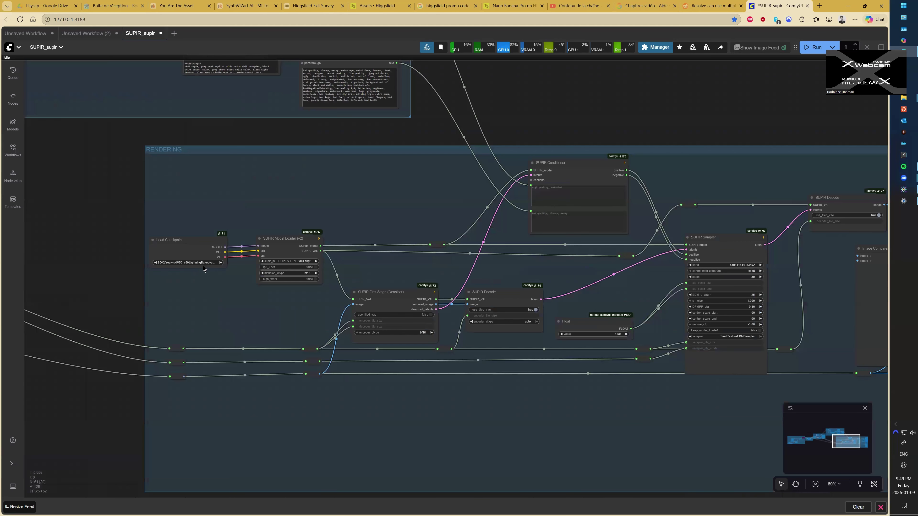
scroll(206, 259, "up", 7)
left_click_drag(209, 209, 212, 206)
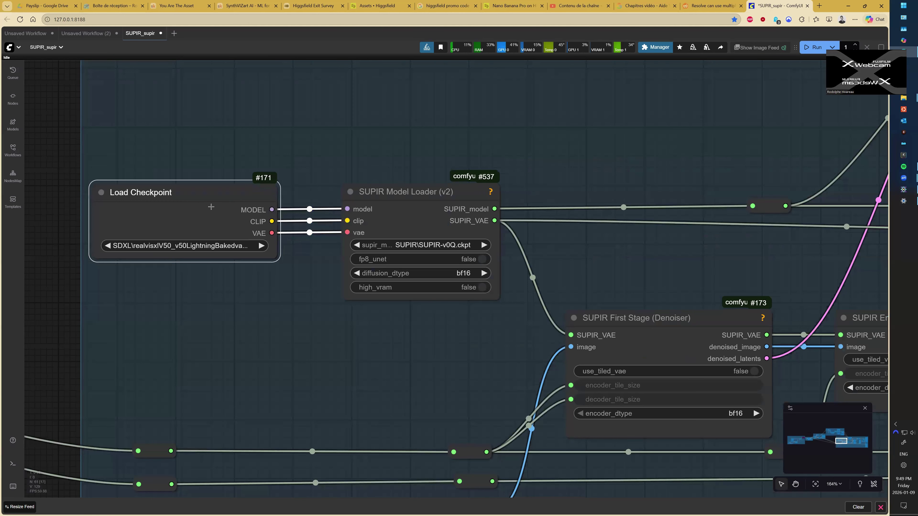
scroll(257, 329, "up", 4)
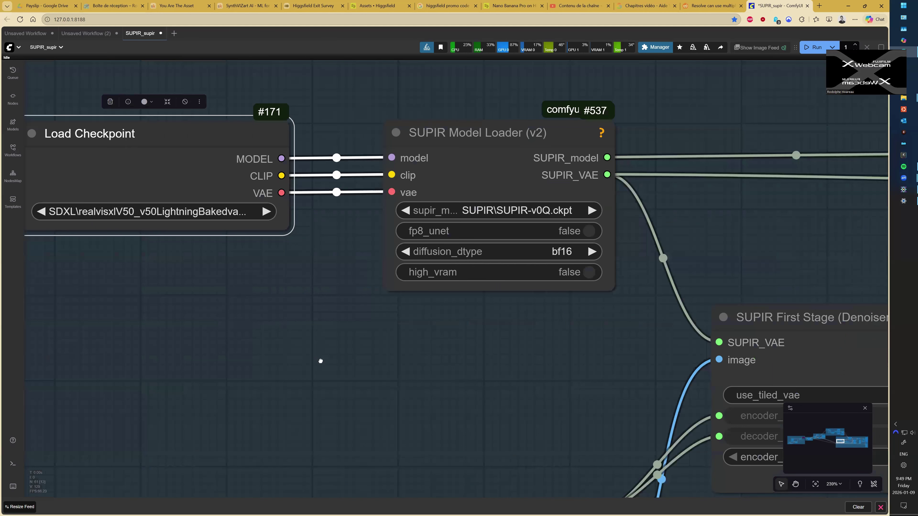
left_click_drag(237, 295, 328, 393)
scroll(246, 361, "up", 1)
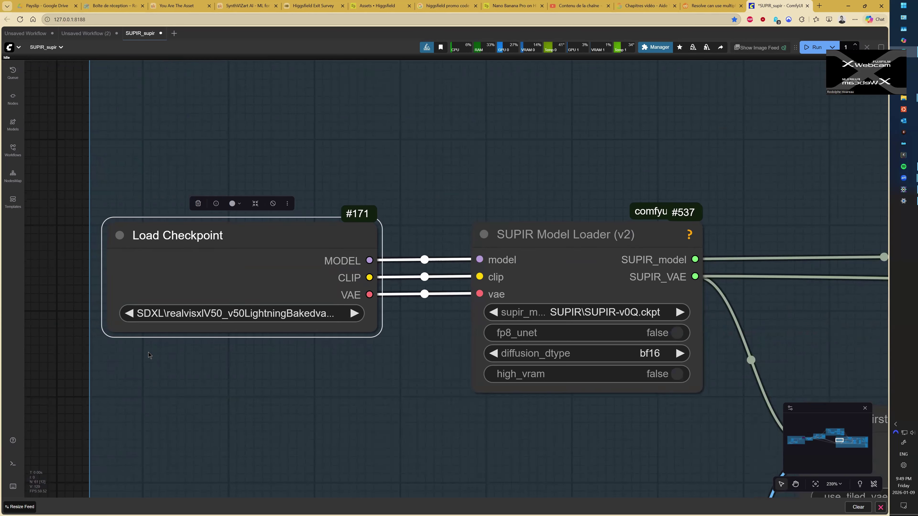
left_click_drag(252, 237, 251, 237)
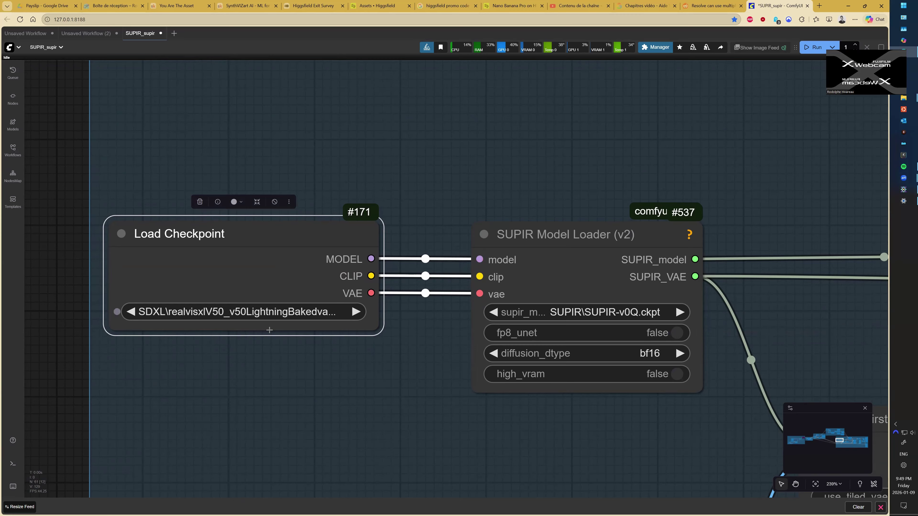
left_click(320, 313)
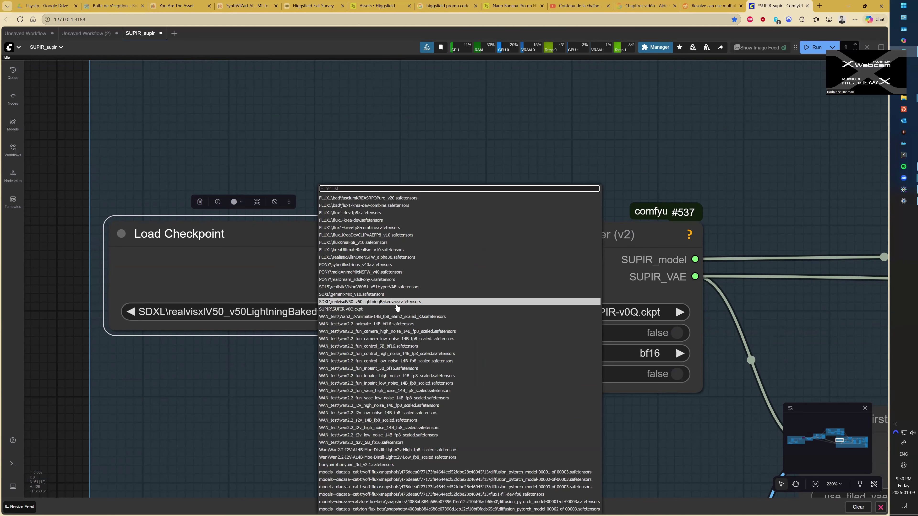
left_click(418, 158)
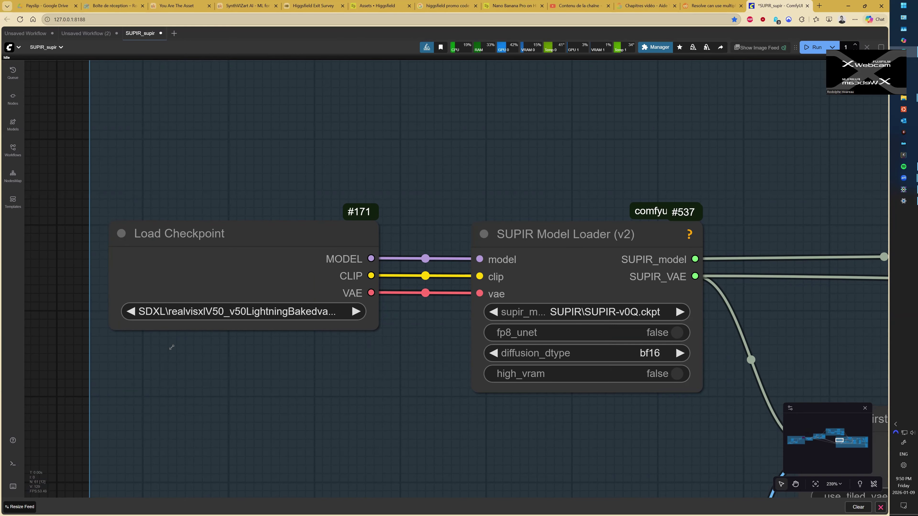
Examine the SUPIR Model Loader (v2) node, its available diffusion_dtype options and its VAE link to SUPIR First Stage (Denoiser).
scroll(242, 389, "right", 10)
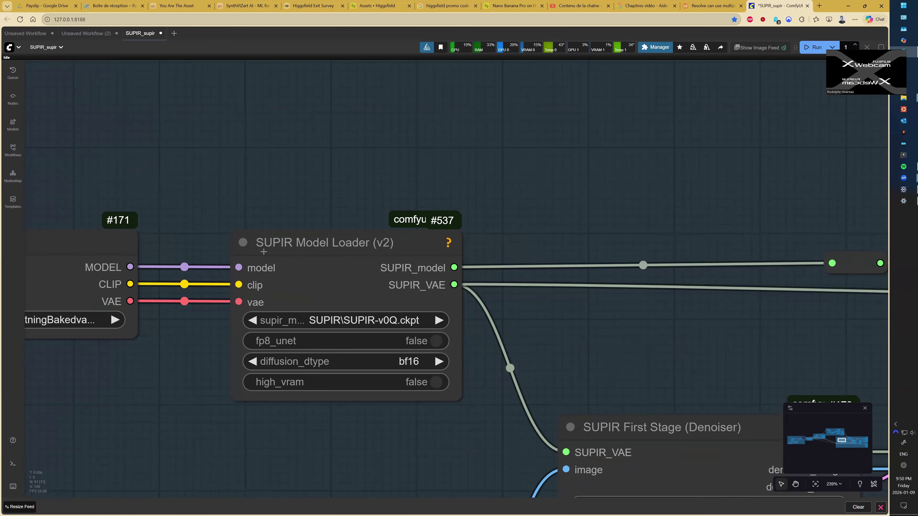
left_click(358, 321)
left_click(337, 297)
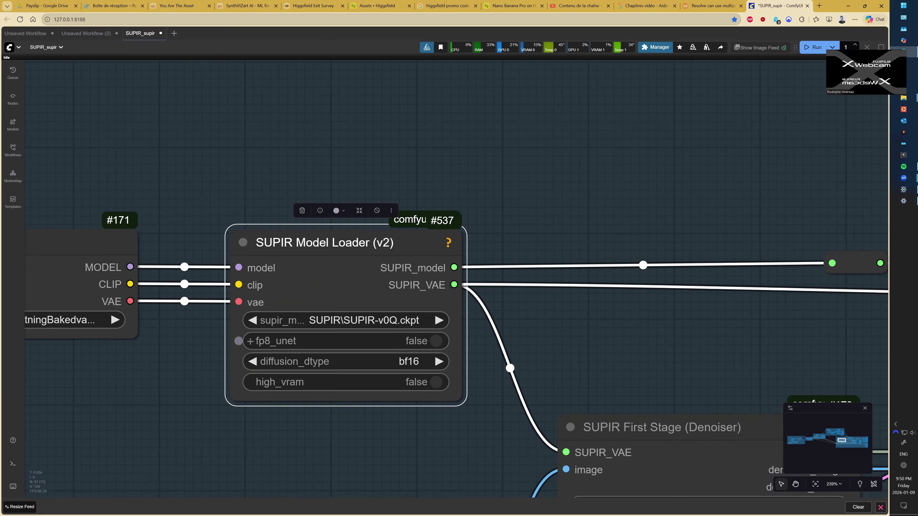
left_click(410, 361)
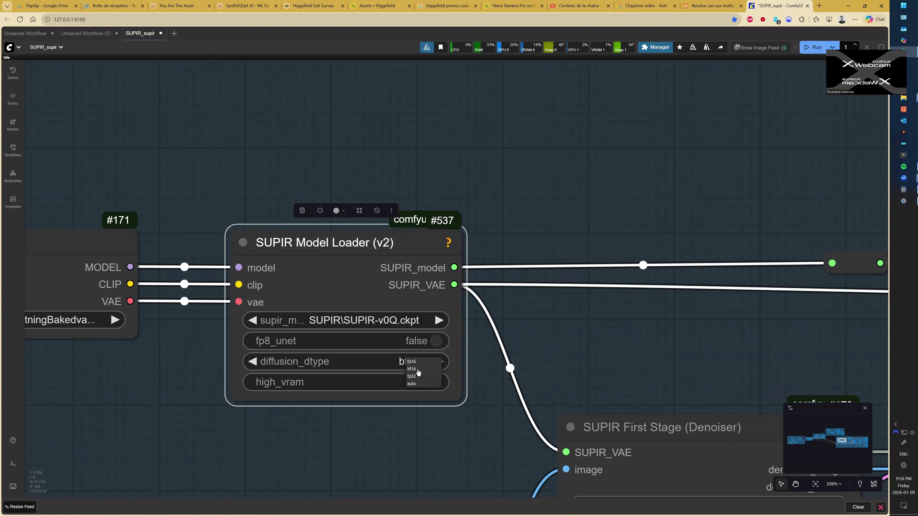
left_click(382, 408)
left_click(402, 362)
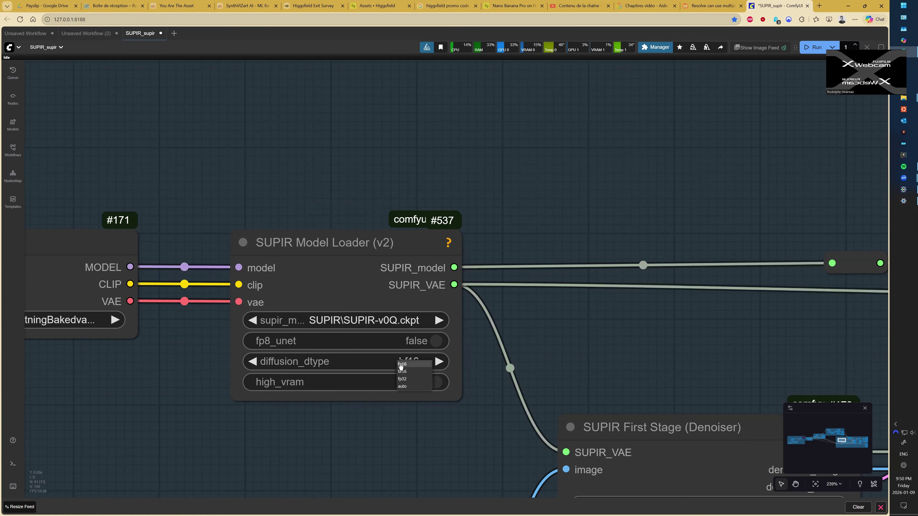
left_click(408, 371)
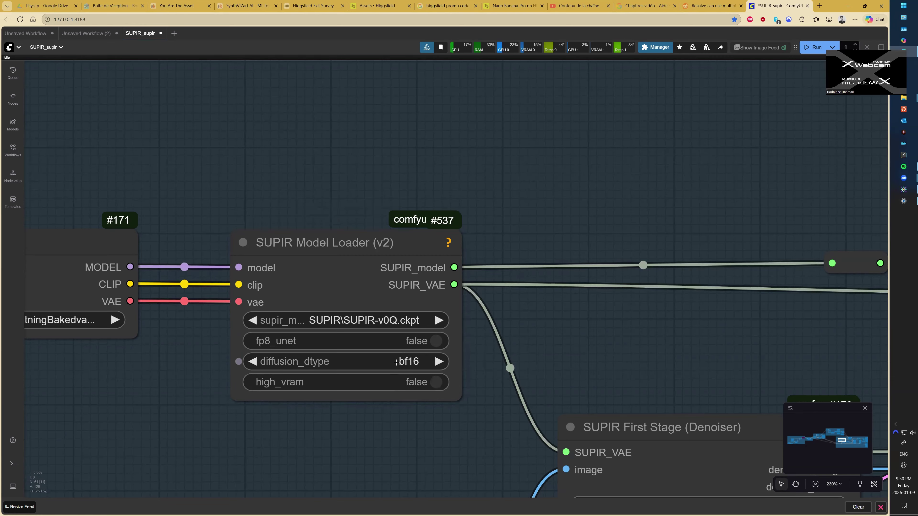
left_click_drag(493, 403, 366, 316)
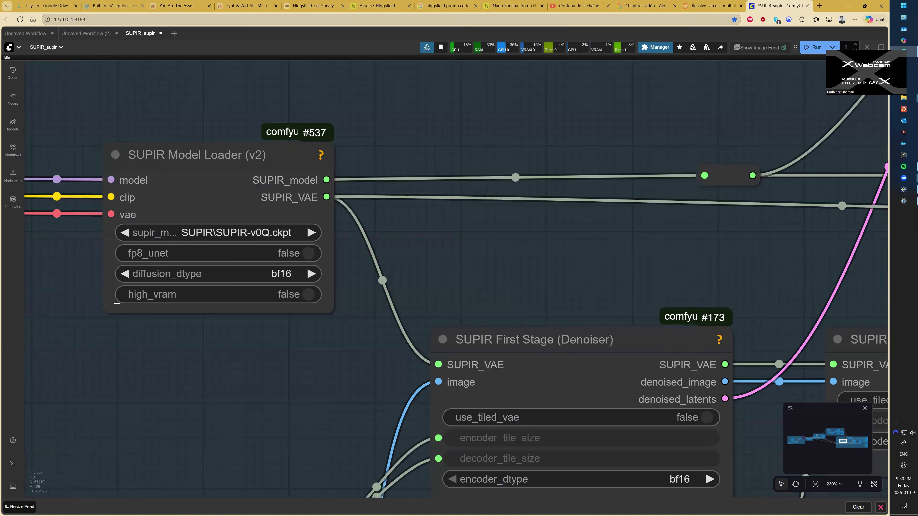
left_click_drag(117, 303, 109, 298)
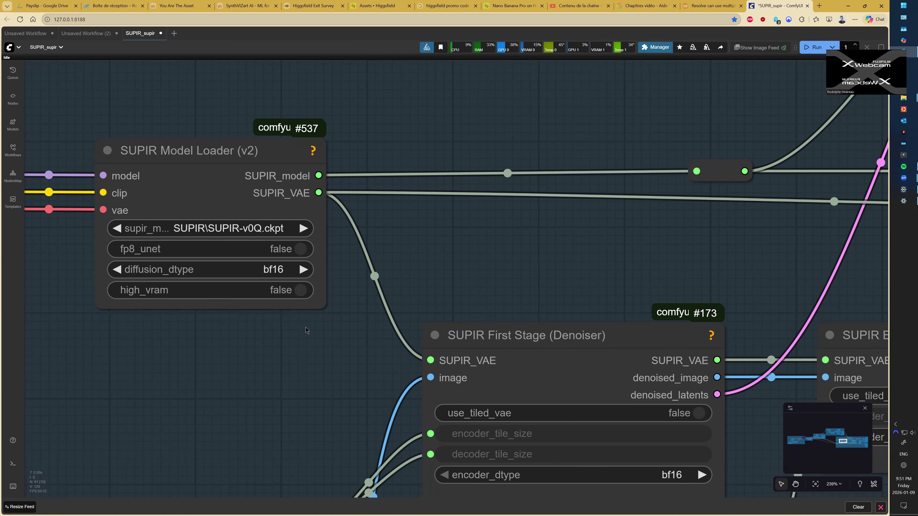
Examine the SUPIR First Stage (Denoiser) and SUPIR Encode nodes and trace their latent links to SUPIR Conditioner and SUPIR Sampler.
scroll(325, 347, "down", 1)
scroll(171, 330, "down", 2)
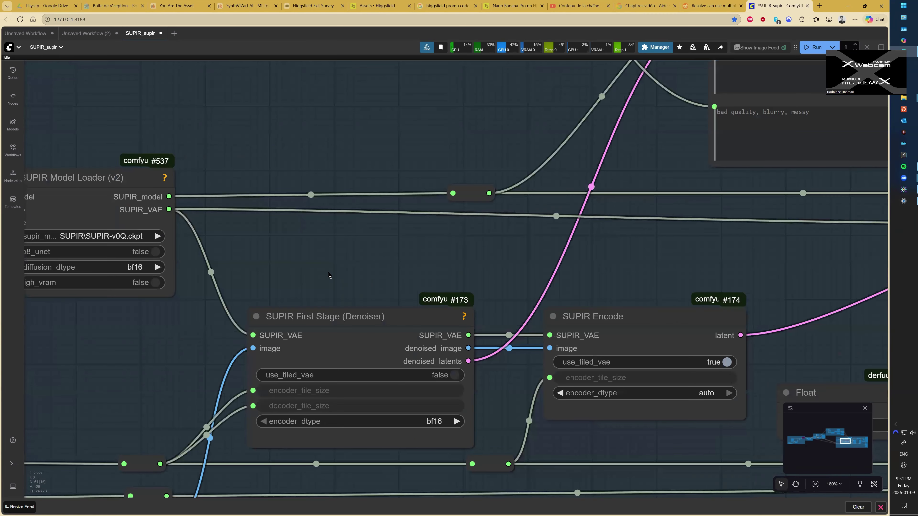
scroll(339, 273, "down", 1)
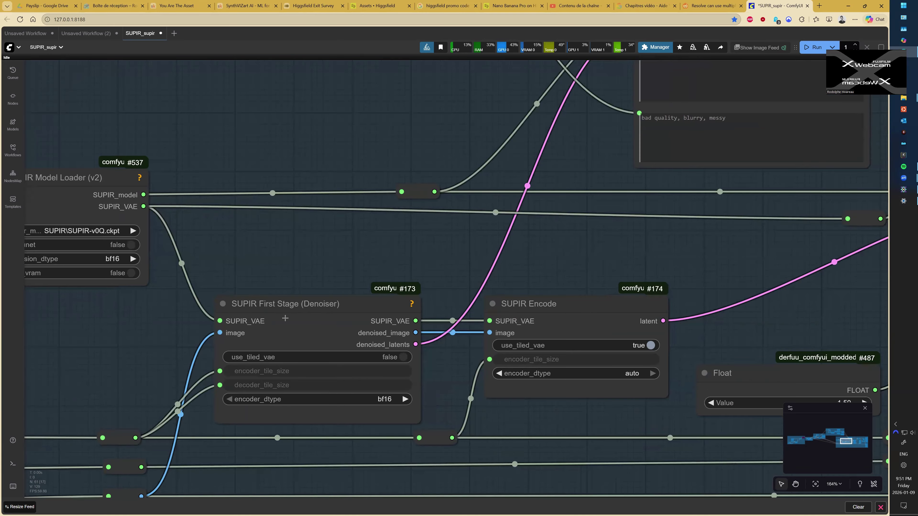
scroll(263, 311, "down", 3)
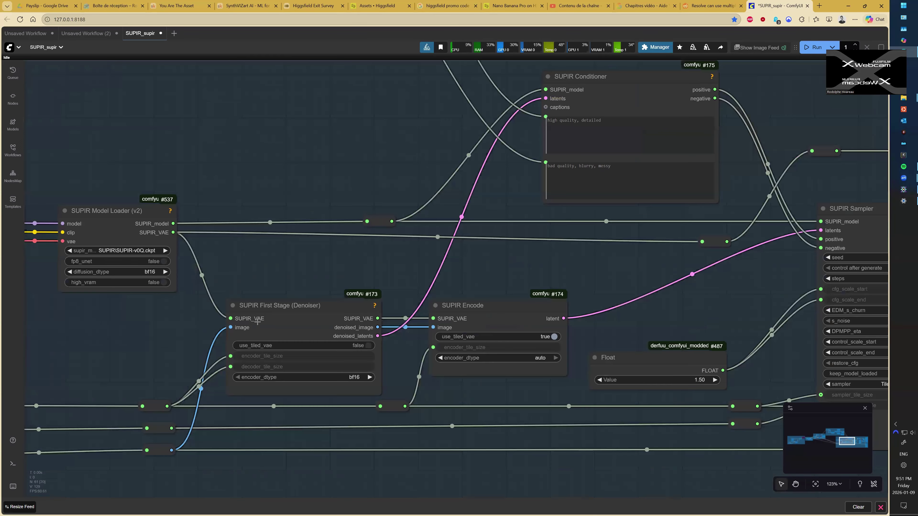
scroll(217, 295, "up", 3)
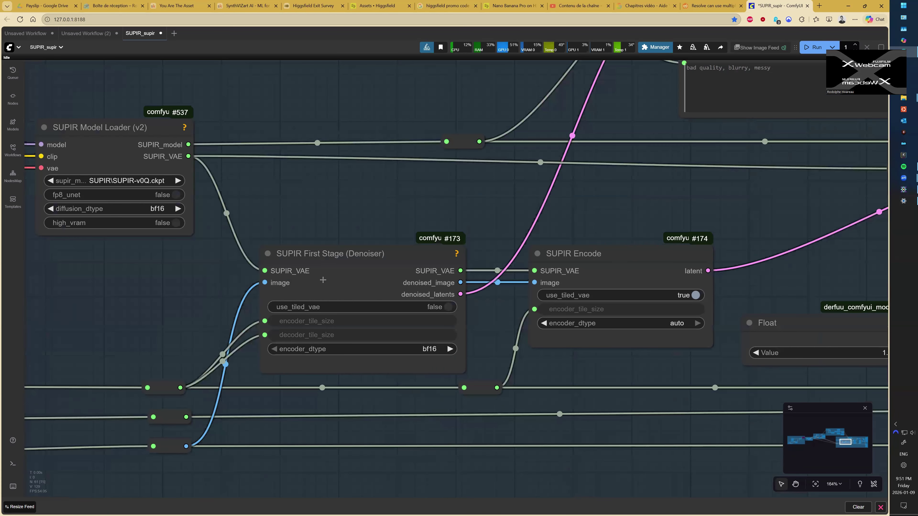
scroll(323, 280, "up", 1)
scroll(454, 281, "down", 3)
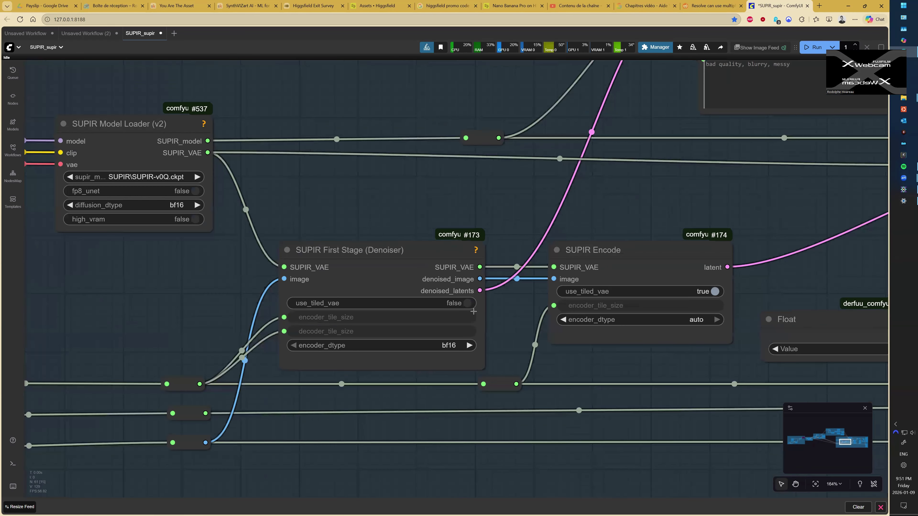
scroll(411, 309, "down", 3)
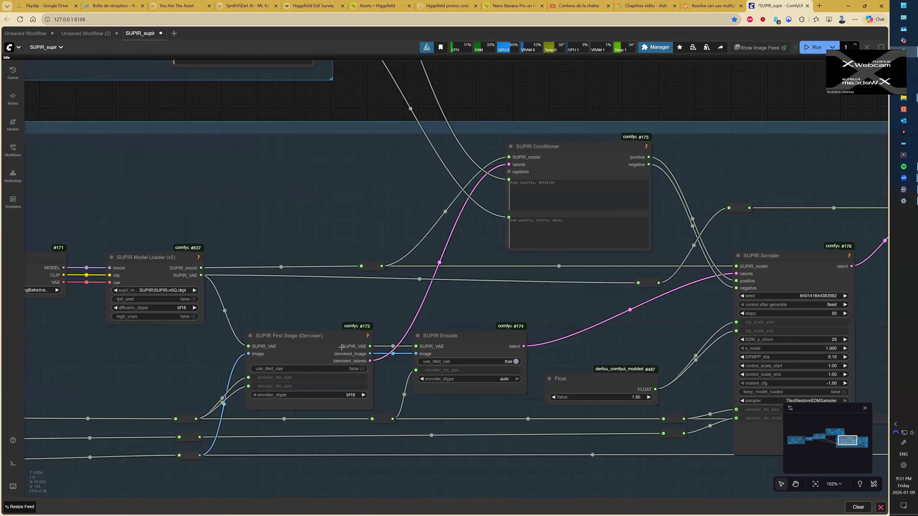
left_click_drag(531, 335, 514, 332)
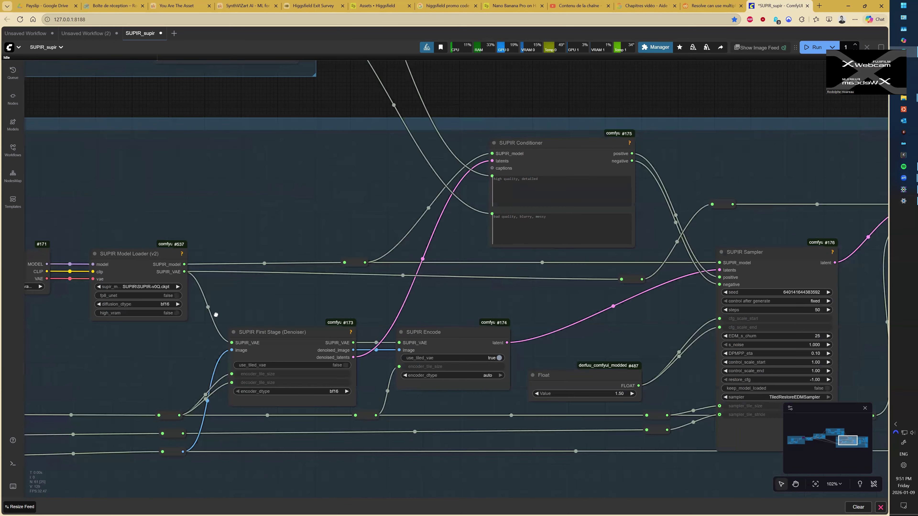
Check the Float node feeding the SUPIR Sampler's cfg_scale inputs, and set the sampler's steps to 25.
scroll(350, 357, "up", 3)
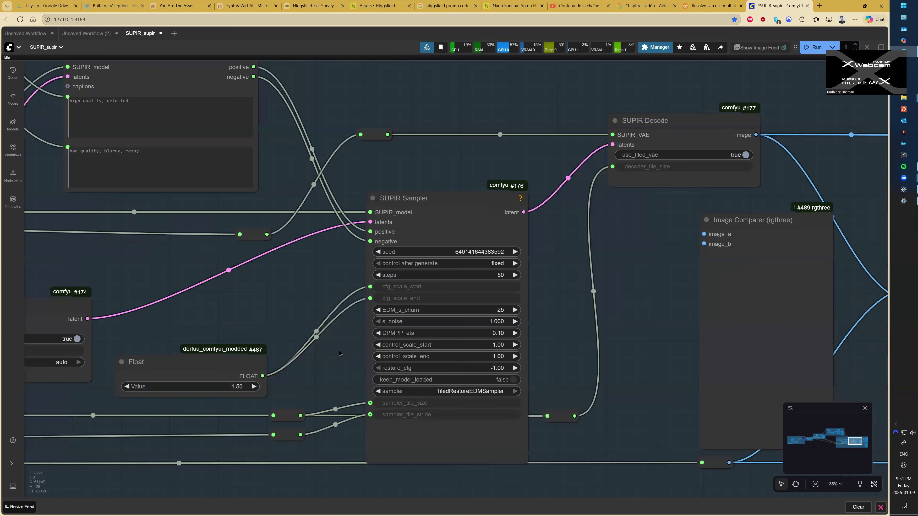
scroll(339, 354, "up", 2)
left_click_drag(202, 365, 245, 366)
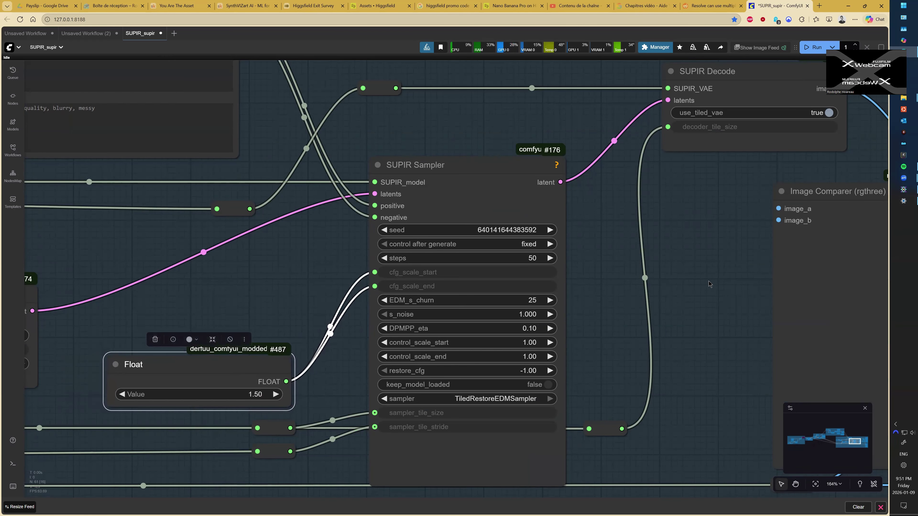
left_click(599, 223)
scroll(599, 222, "down", 1)
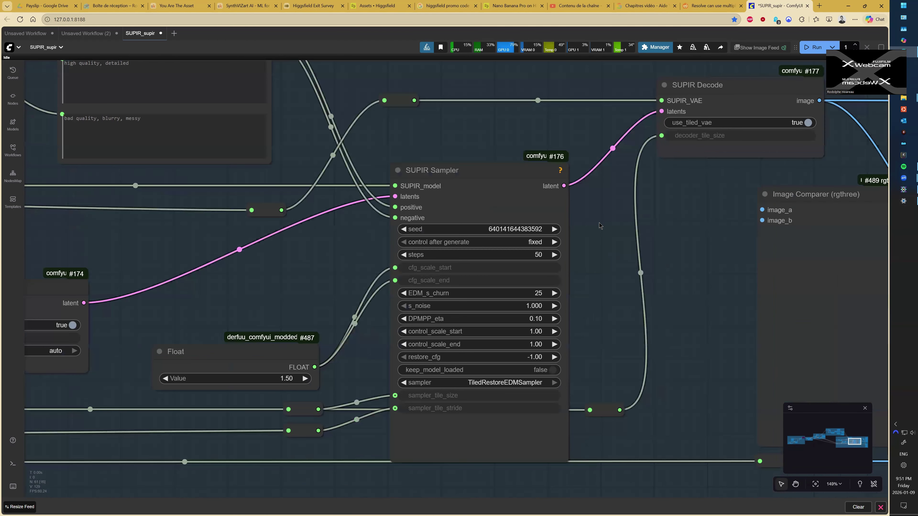
scroll(523, 260, "up", 2)
left_click(519, 263)
type("25")
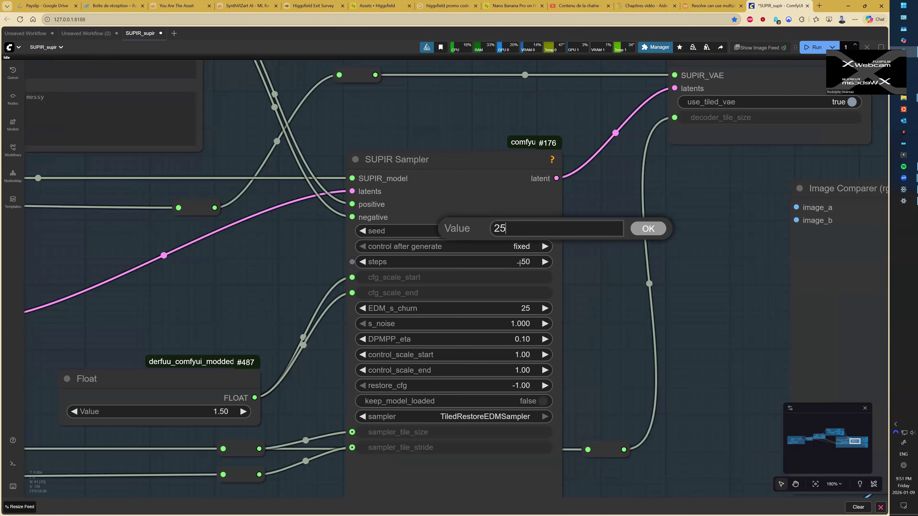
key("Return")
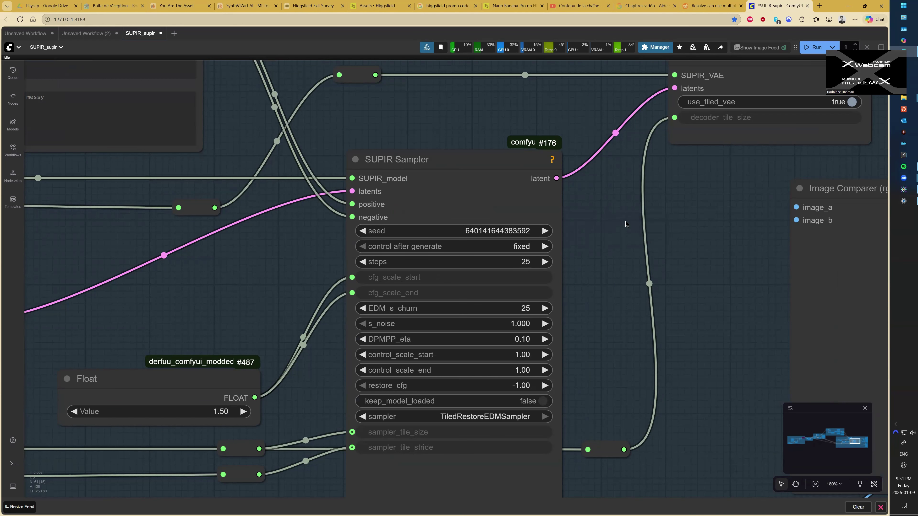
Start the workflow and follow its progress across the nodes of the RENDERING group.
key("ctrl+Return")
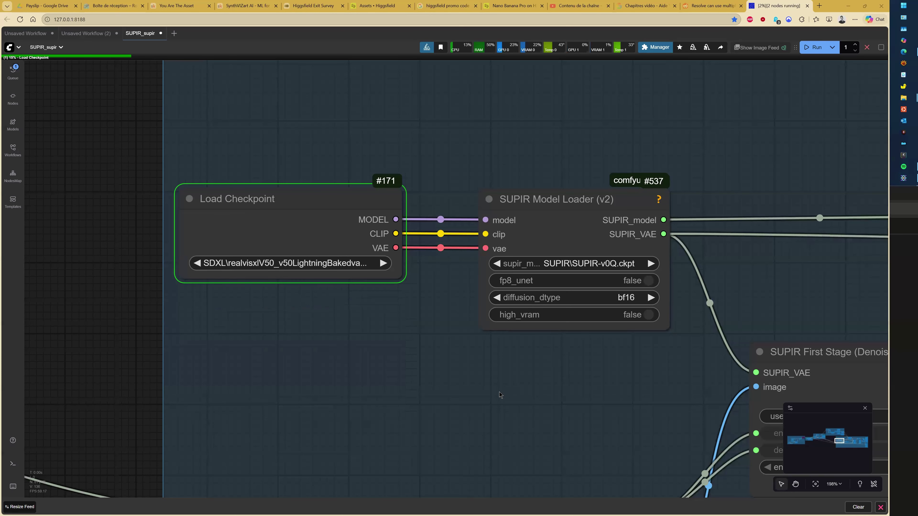
scroll(434, 357, "down", 1)
scroll(447, 368, "down", 8)
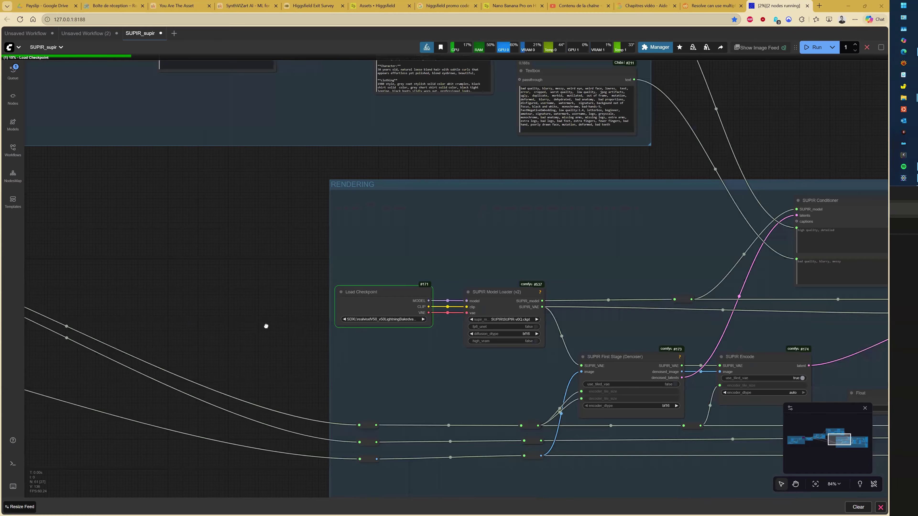
key("1")
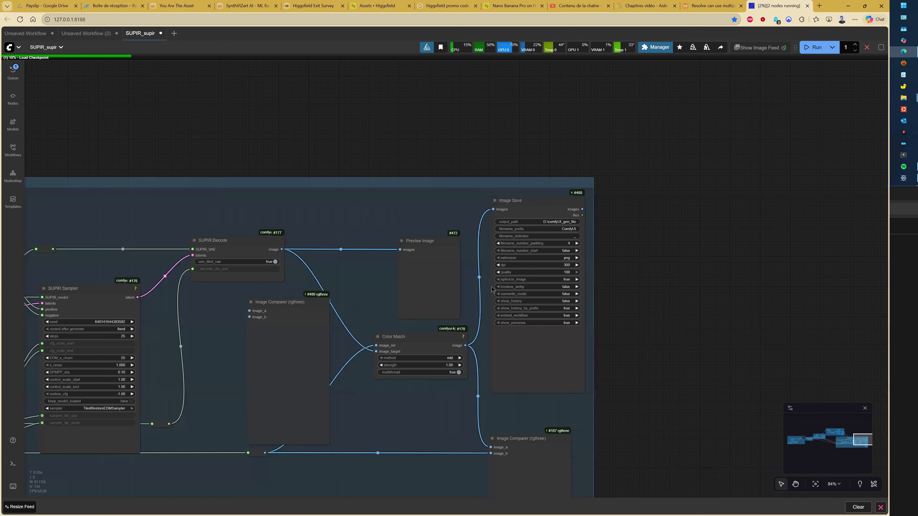
key("2")
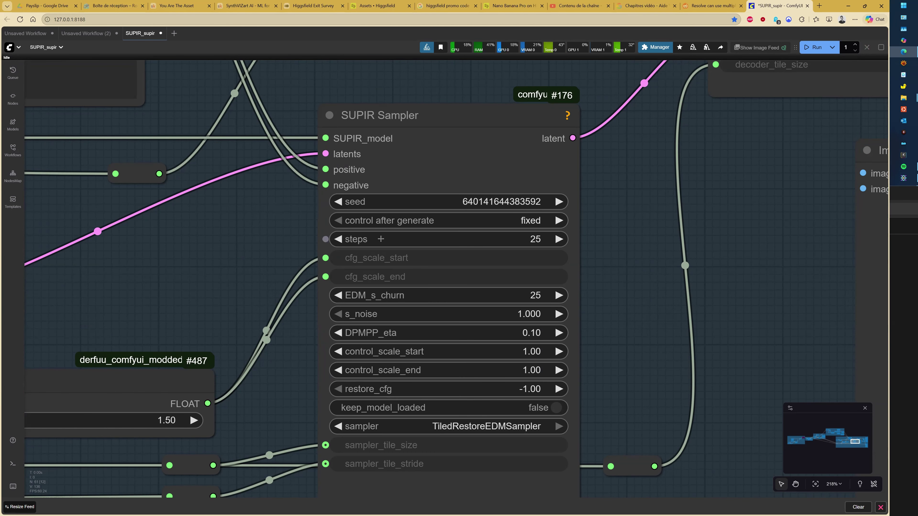
Check the SUPIR Sampler node's settings and queue the upscaling workflow again.
scroll(523, 239, "down", 1)
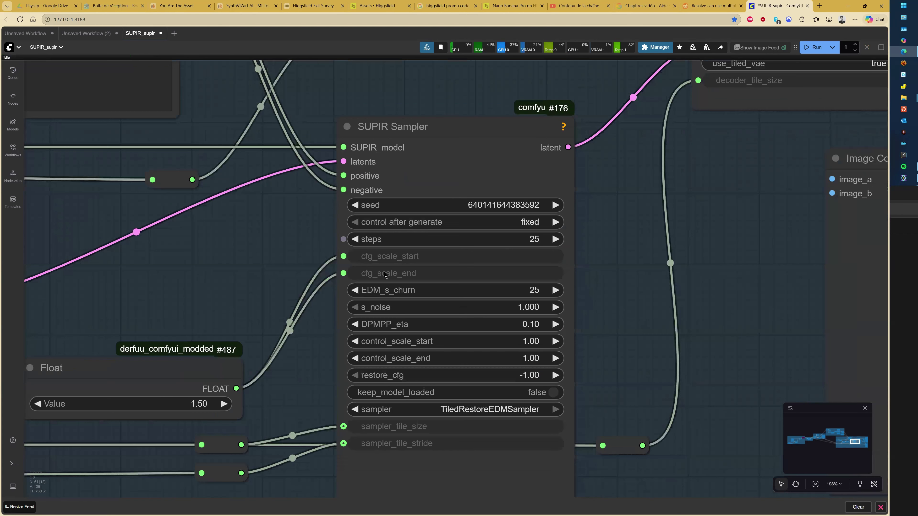
scroll(330, 273, "down", 10)
left_click_drag(369, 274, 339, 227)
scroll(234, 270, "up", 9)
scroll(233, 270, "up", 1)
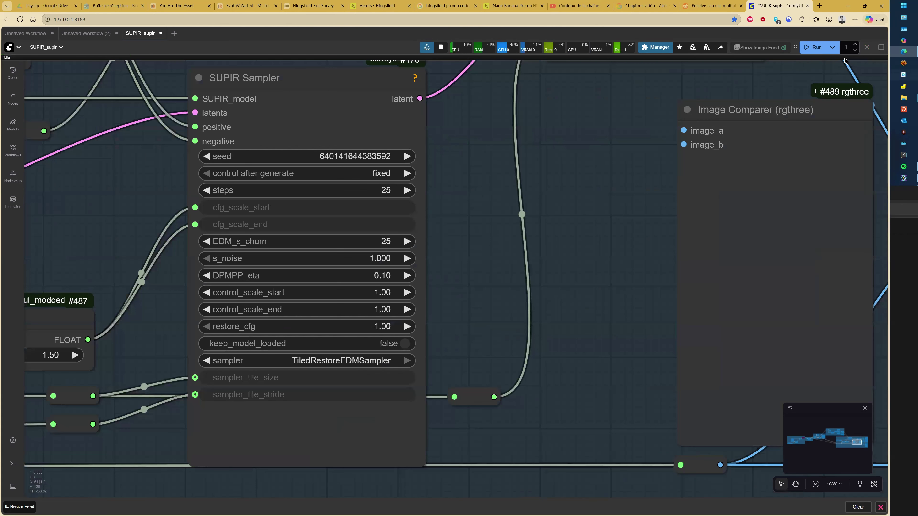
left_click(807, 54)
Examine the SUPIR Sampler's churn, noise, control scale and restore_cfg settings, and its list of available samplers.
left_click_drag(452, 235, 463, 233)
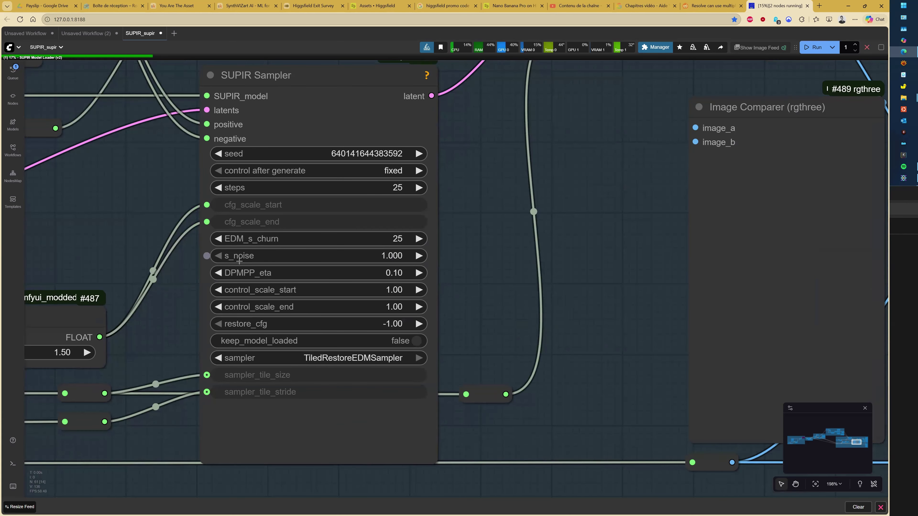
scroll(239, 261, "up", 1)
scroll(259, 261, "up", 4)
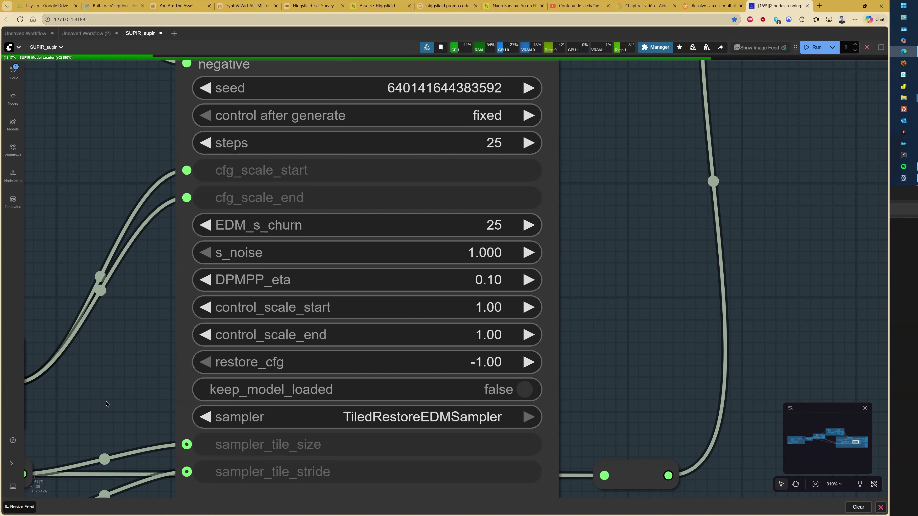
left_click_drag(105, 401, 148, 311)
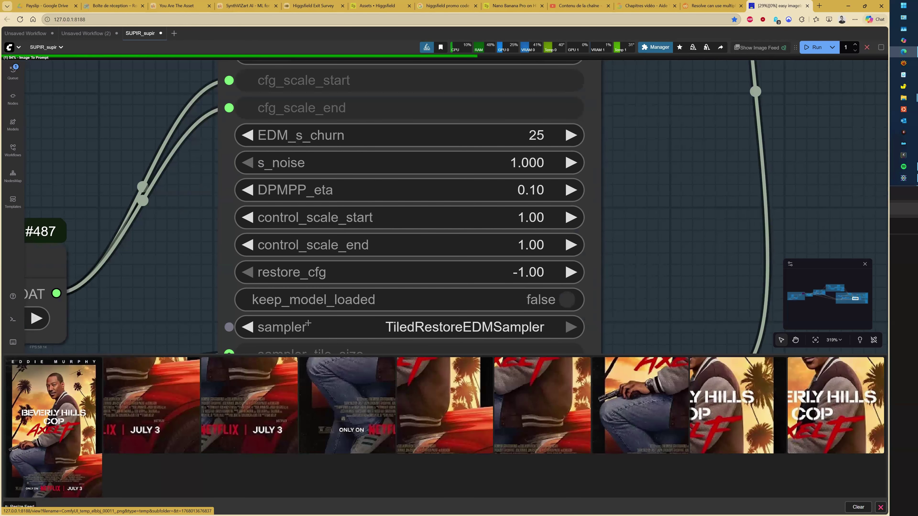
left_click(407, 330)
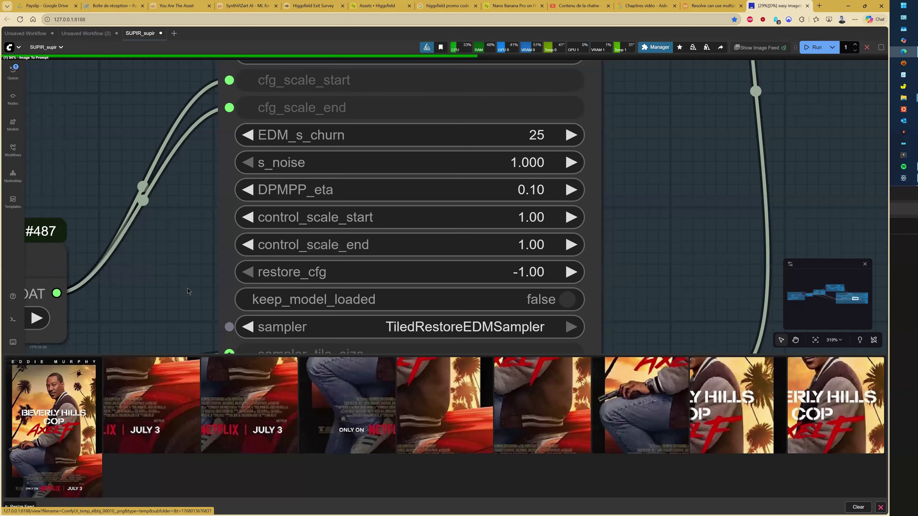
scroll(336, 304, "down", 6)
left_click(325, 309)
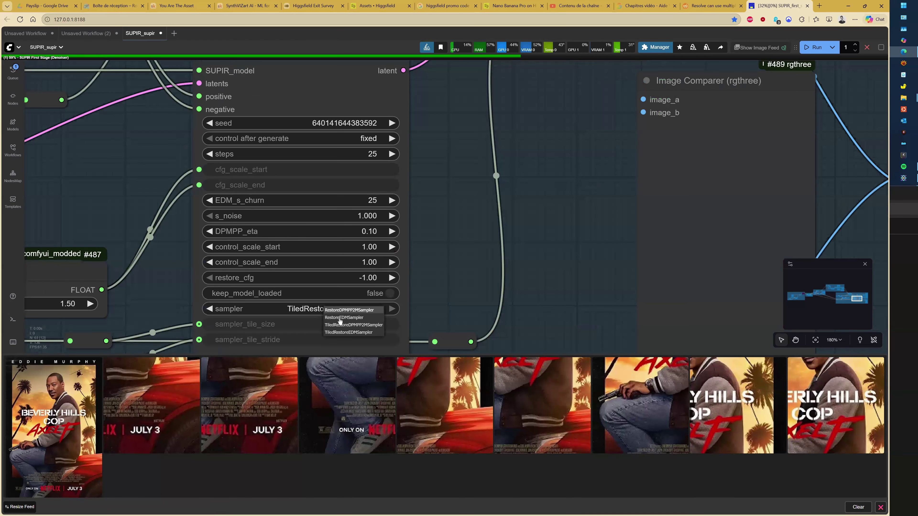
left_click(443, 283)
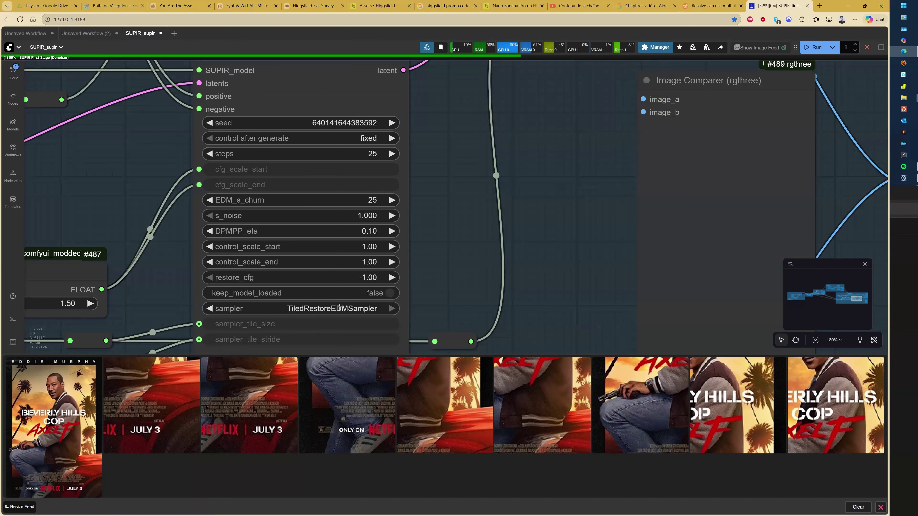
Inspect the image tiles from SUPIR Tiles Preview in the TILE group's Preview Image node.
scroll(491, 254, "down", 6)
scroll(479, 255, "down", 8)
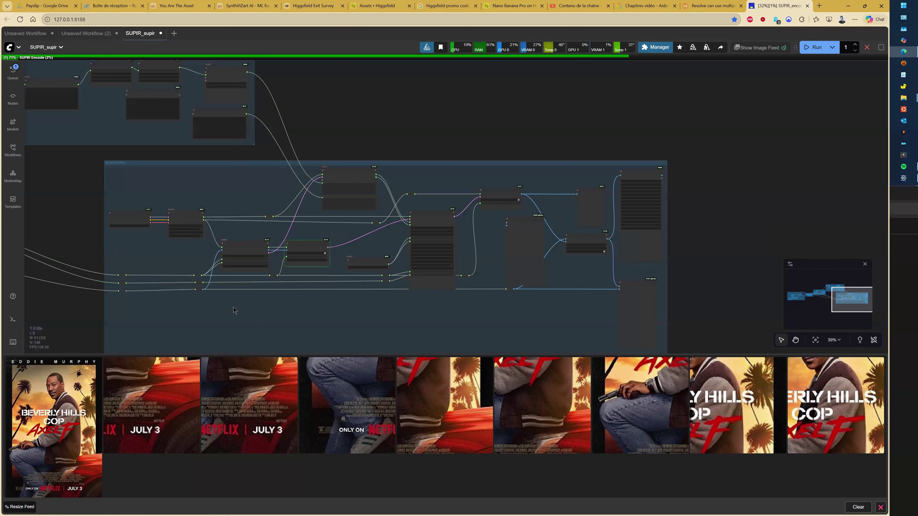
left_click_drag(247, 135, 336, 206)
scroll(332, 184, "up", 7)
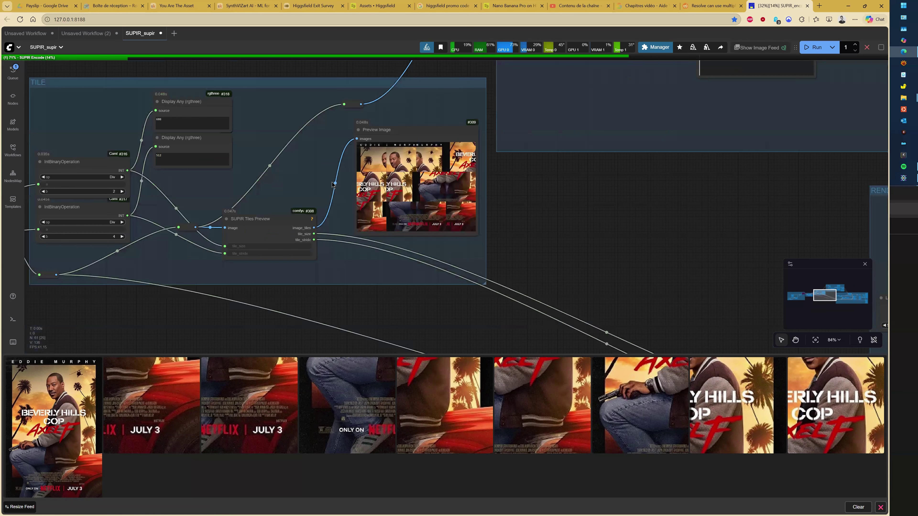
scroll(426, 243, "up", 7)
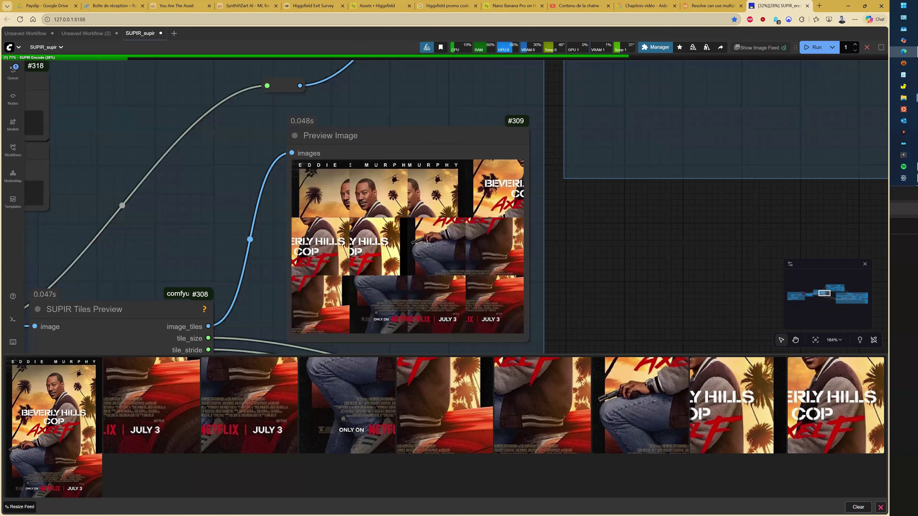
scroll(343, 201, "up", 2)
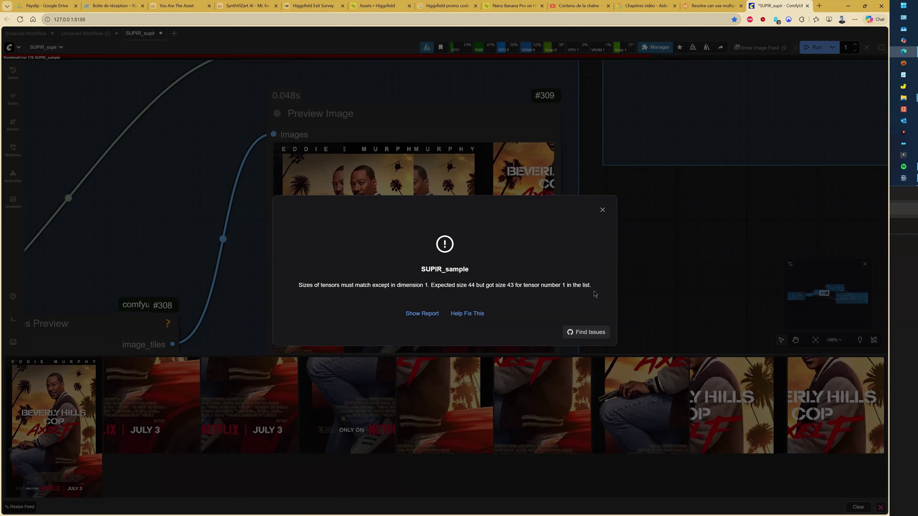
Try running the workflow with a higher divisor in the TILE group's upper IntBinaryOperation node, and restore its b value to 2.
left_click(602, 209)
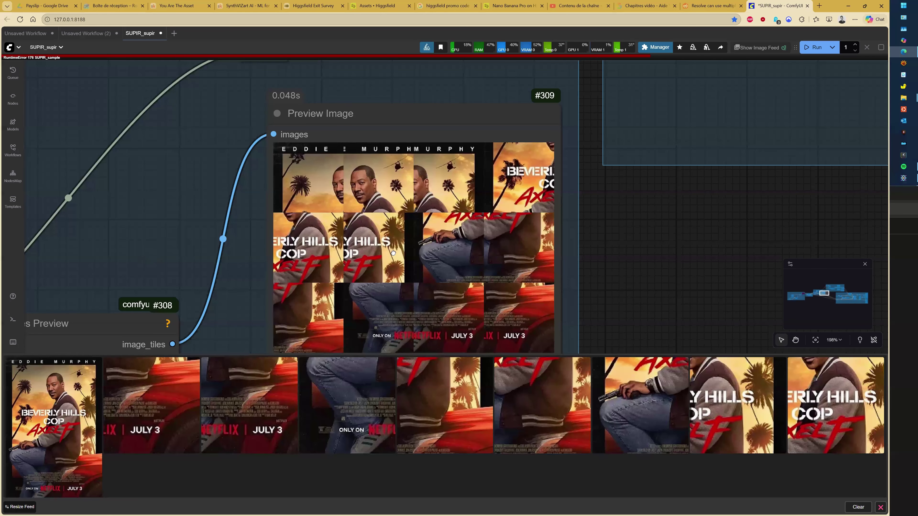
scroll(256, 223, "down", 5)
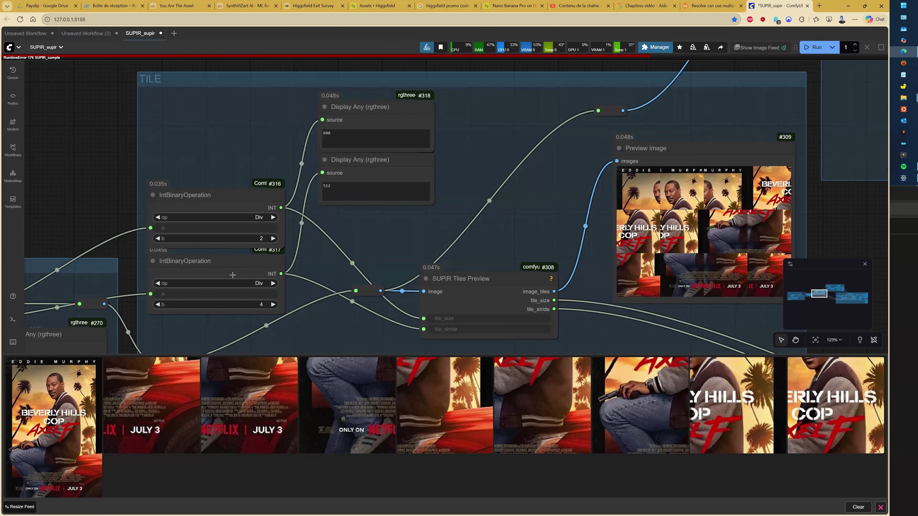
left_click(275, 239)
left_click(805, 49)
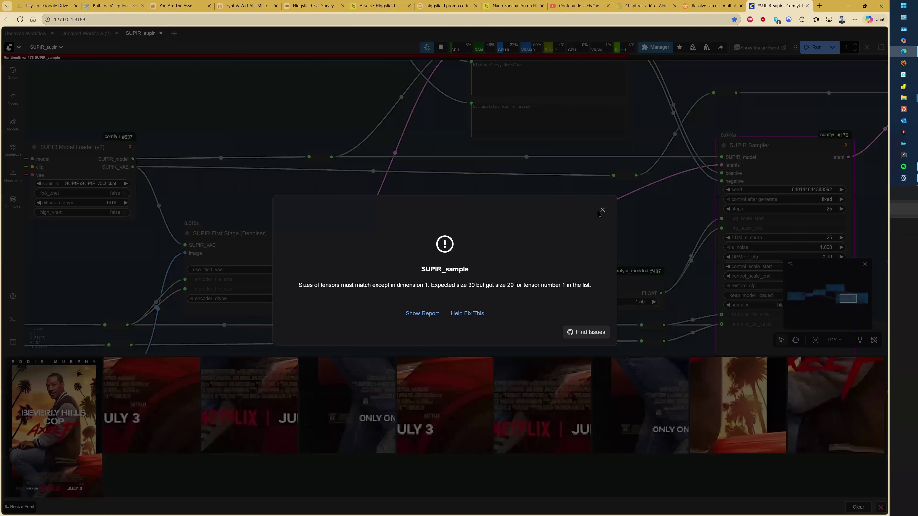
left_click(599, 211)
scroll(332, 182, "down", 3)
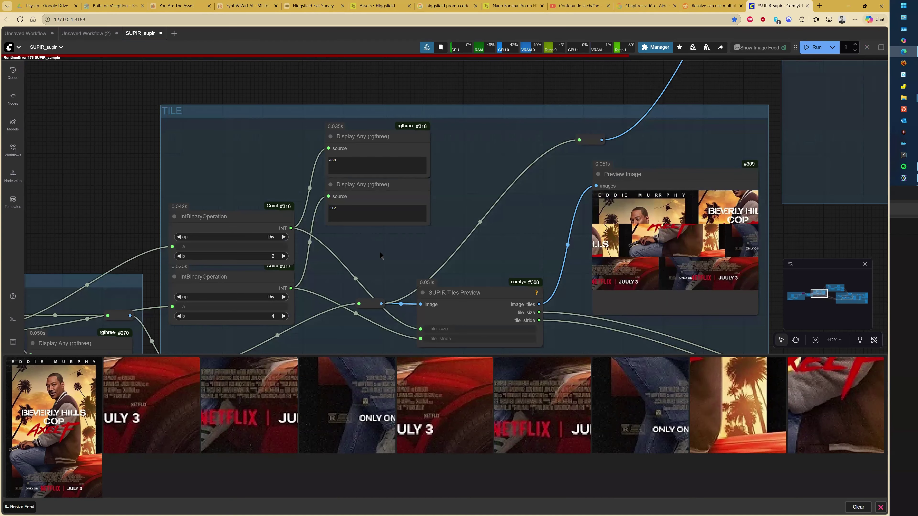
Open google.ca in a new browser tab and search Google Images for "square portrait".
left_click(819, 6)
type("google.ca")
key("Return")
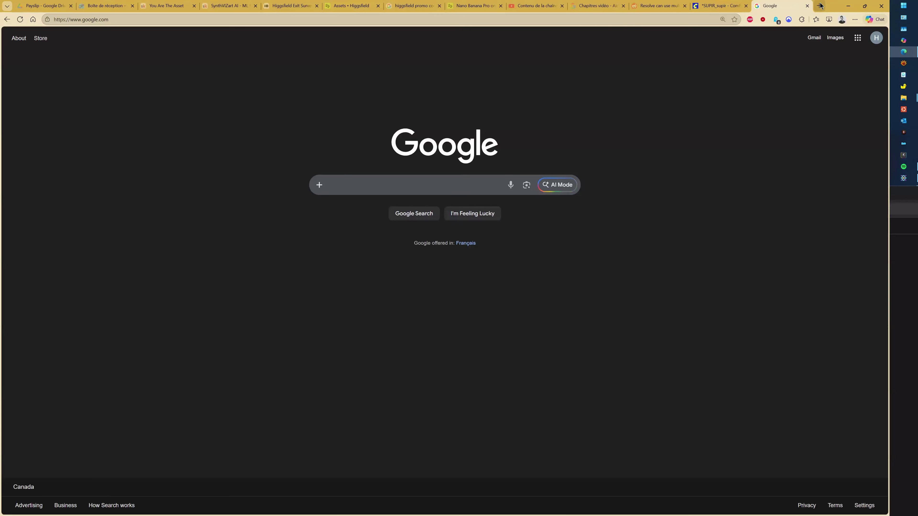
type("s")
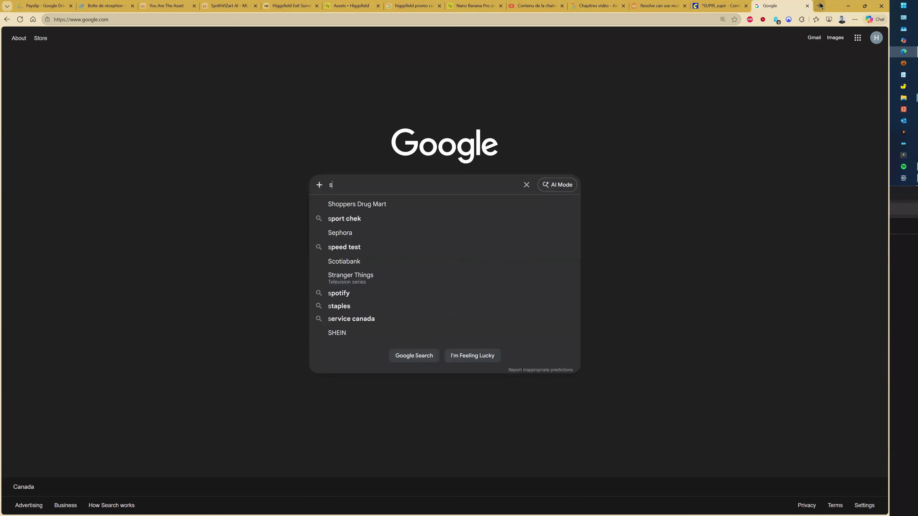
type("quare p")
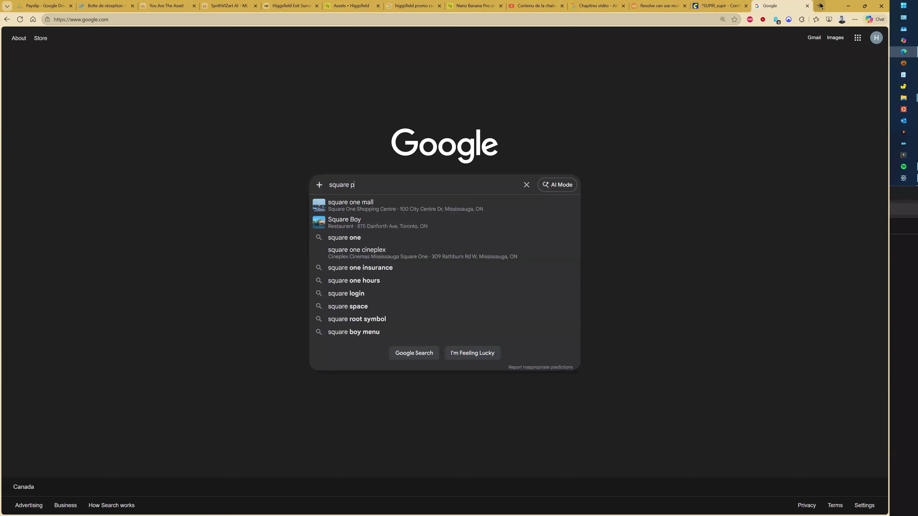
type("ortrait")
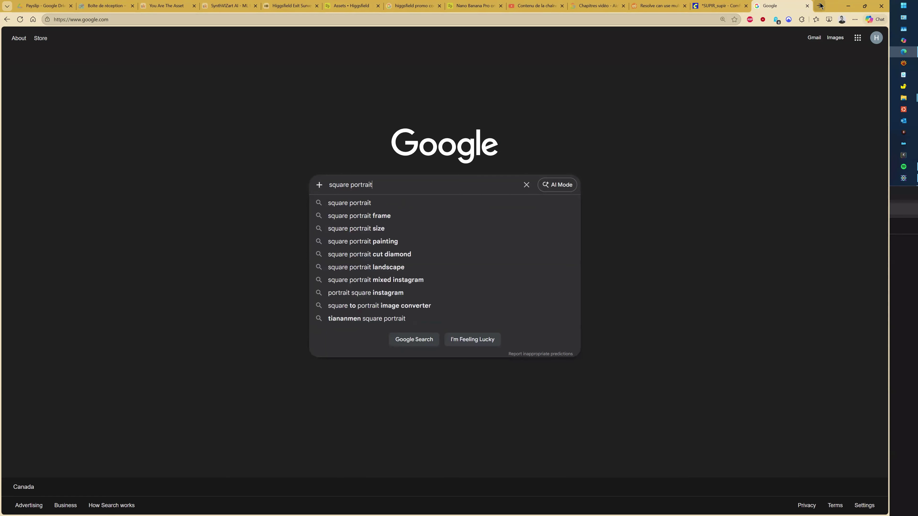
key("Return")
left_click(148, 72)
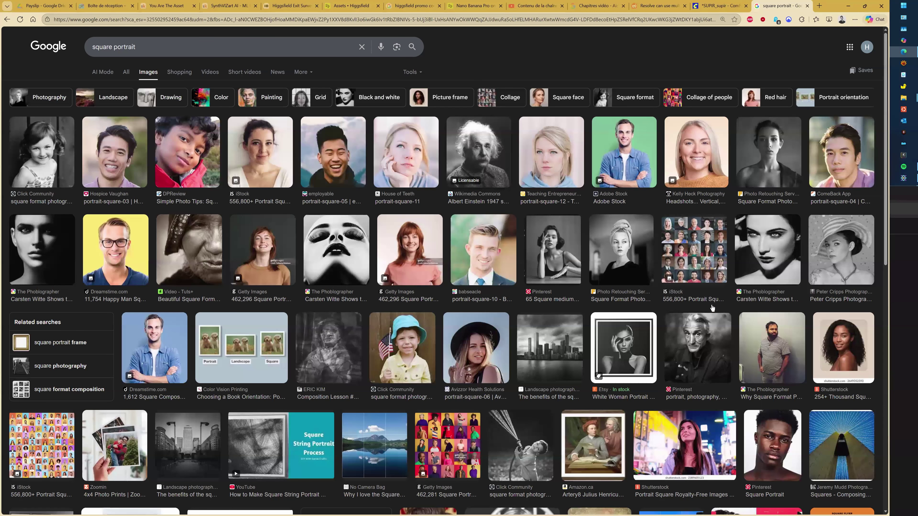
Save the Wikimedia Commons square portrait of Albert Einstein to the Desktop as Albert_Einstein_1947_square_cropped.jpg.
left_click(695, 254)
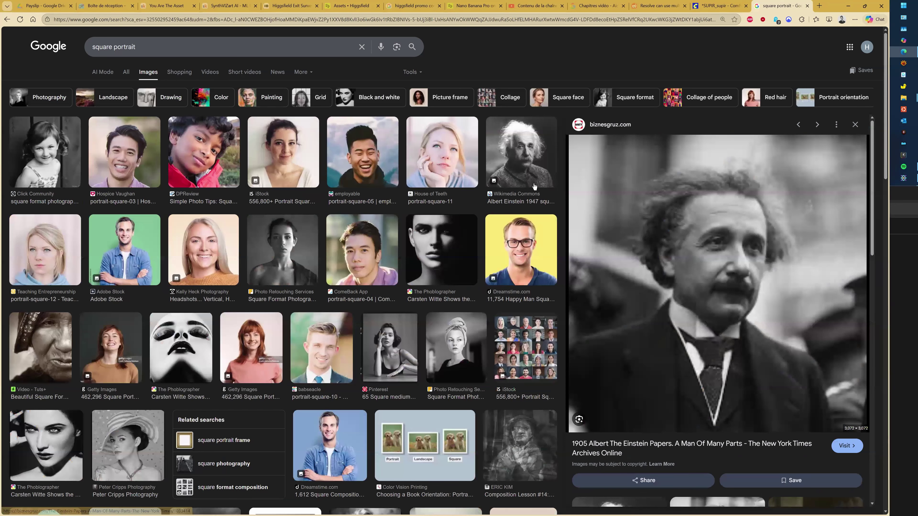
left_click(556, 208)
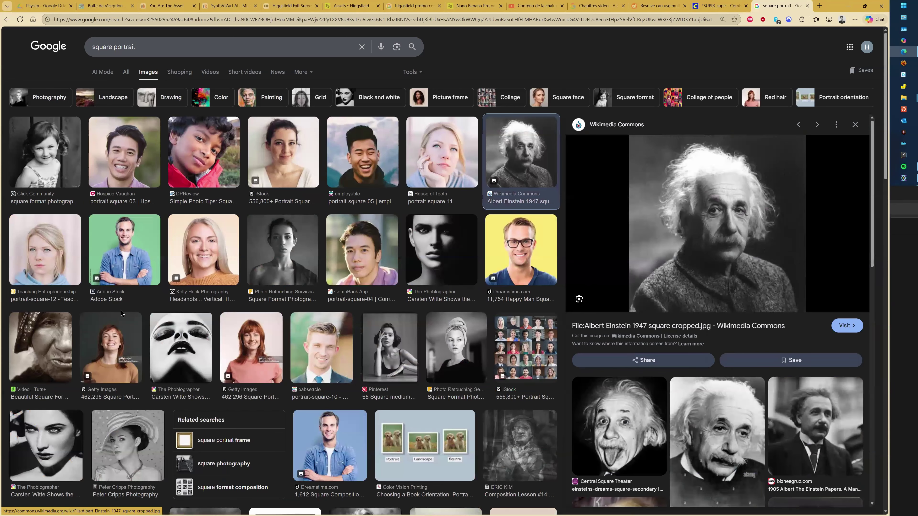
right_click(656, 210)
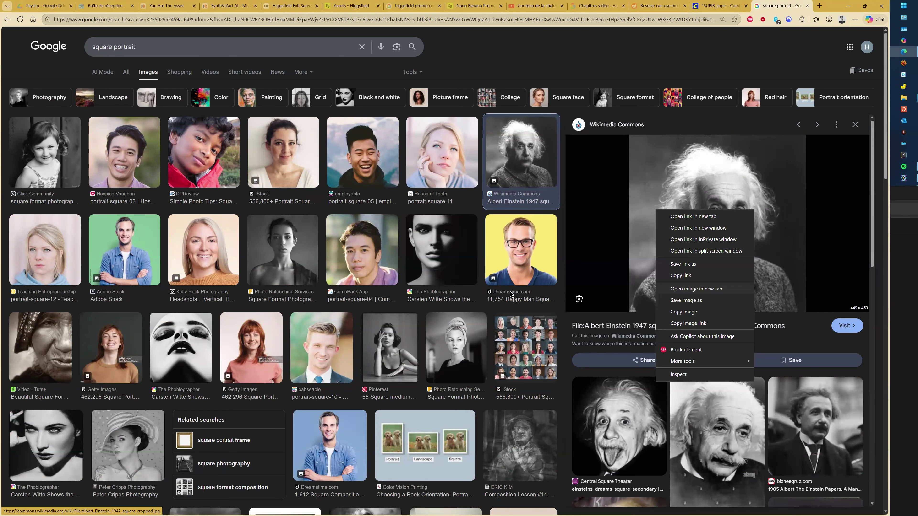
left_click(691, 300)
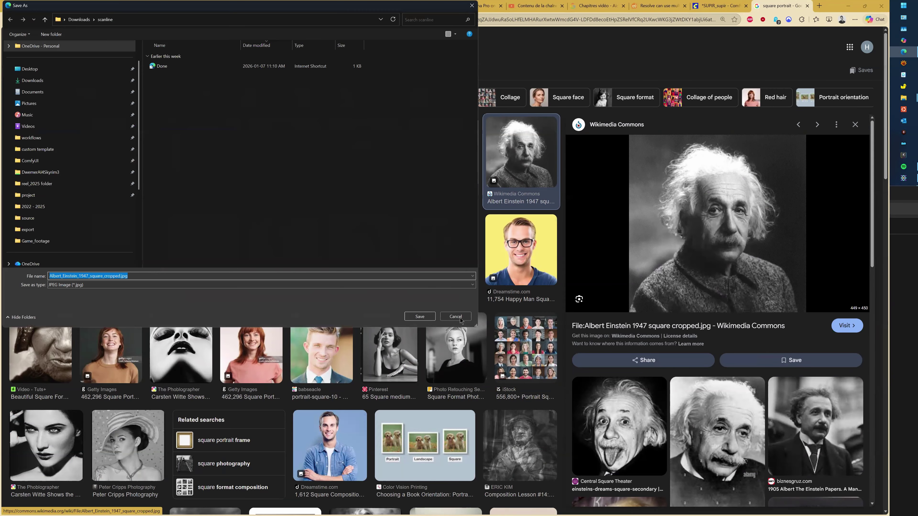
left_click(30, 69)
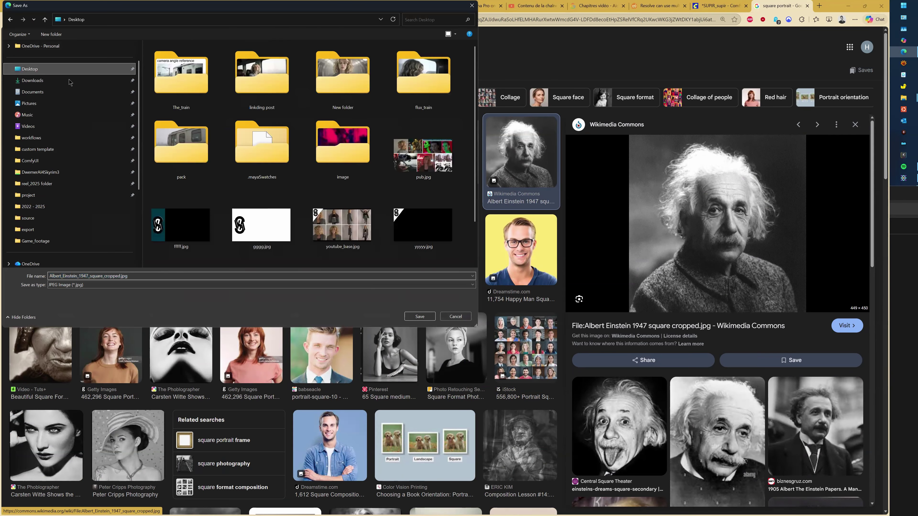
left_click(424, 319)
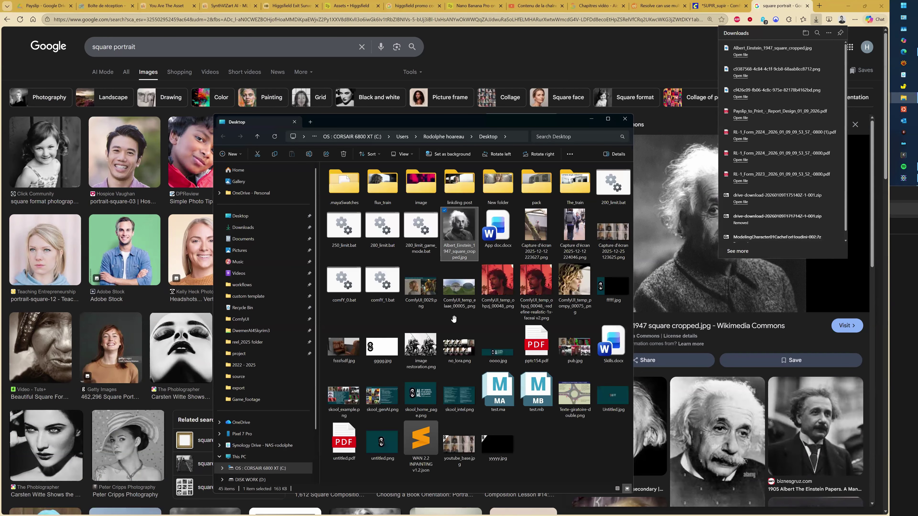
Open the saved Einstein portrait from the Desktop and examine its detail up close and as a whole.
key("Return")
scroll(454, 319, "up", 2)
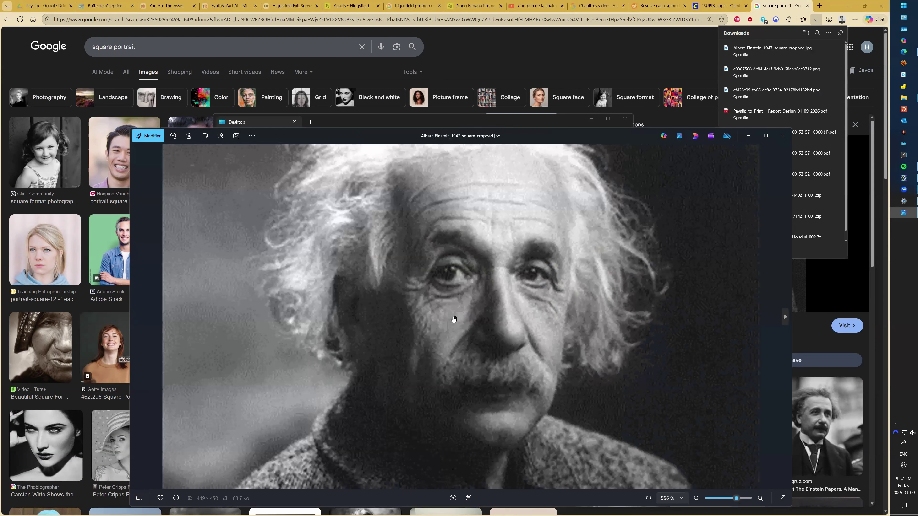
scroll(453, 318, "down", 4)
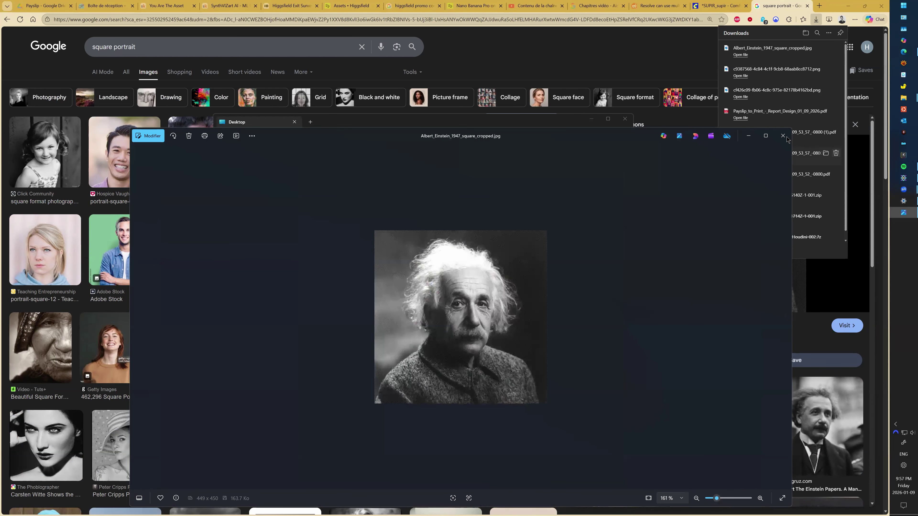
left_click(783, 136)
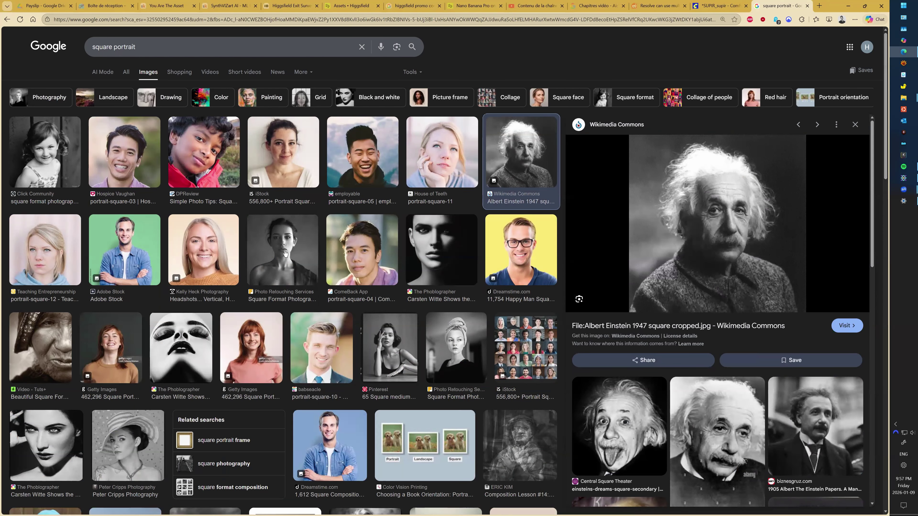
Return to the SUPIR workflow in ComfyUI and add a Load Image node near the IMPORT group, loaded with Albert_Einstein_1947_square_cropped.jpg.
scroll(138, 284, "down", 4)
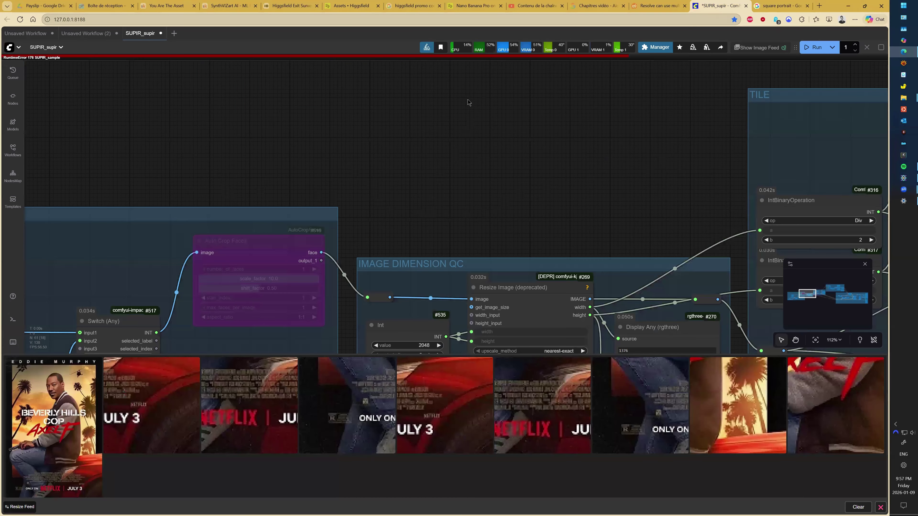
double_click(468, 101)
type("load")
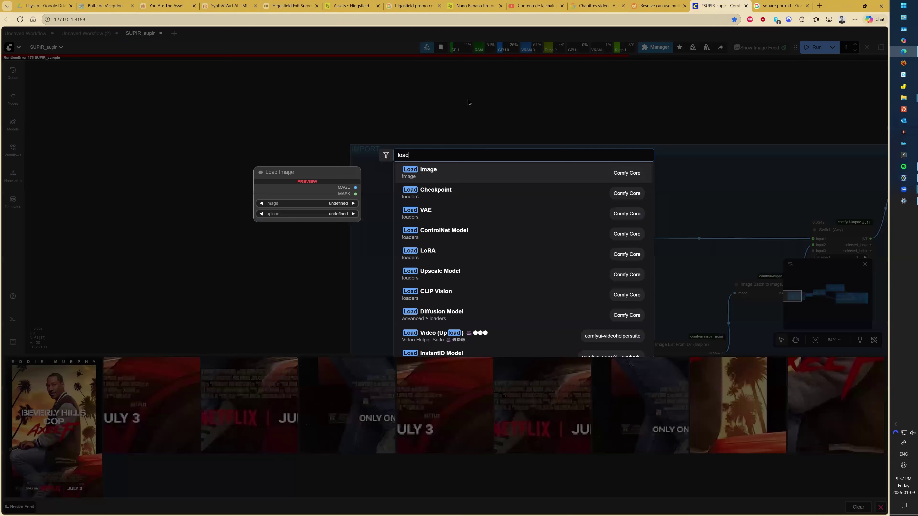
key("Return")
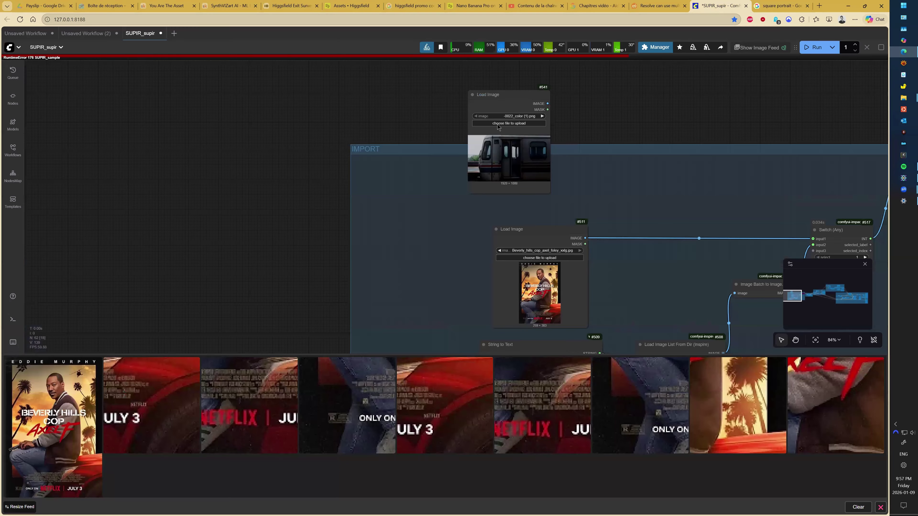
left_click(508, 124)
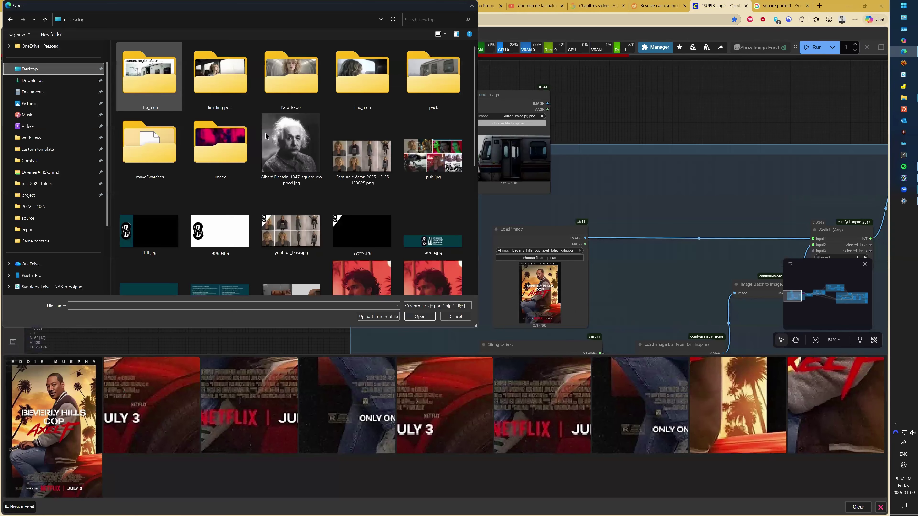
double_click(291, 145)
scroll(346, 204, "up", 5)
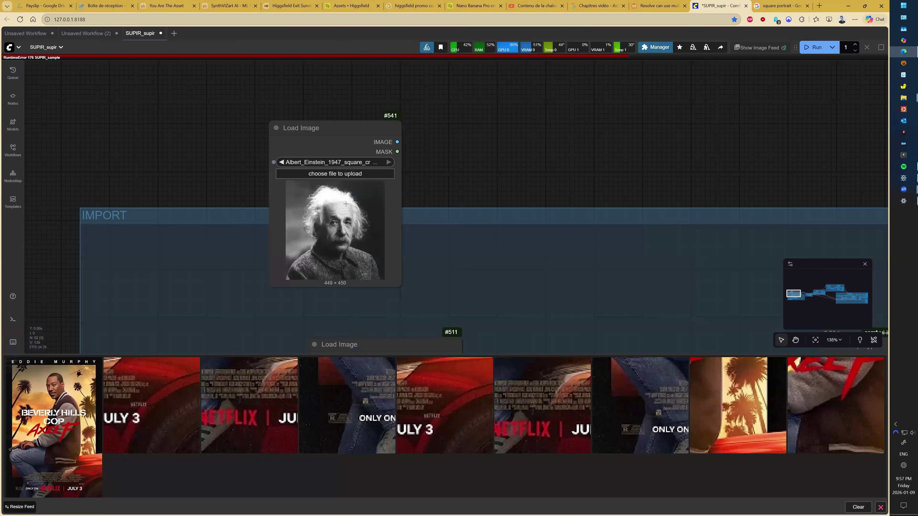
scroll(323, 284, "up", 4)
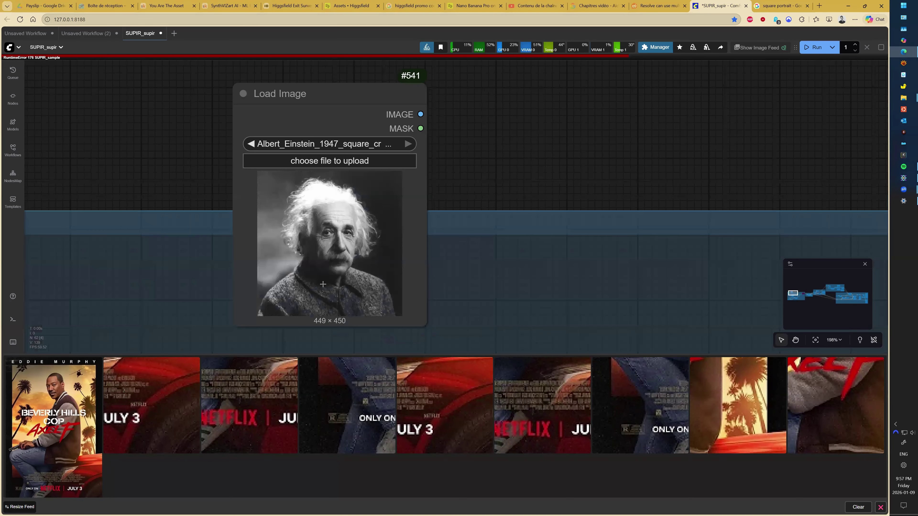
Add a Resize Image Mixlab node beside the portrait's Load Image node and connect the loaded image to its image input.
left_click_drag(464, 152, 476, 132)
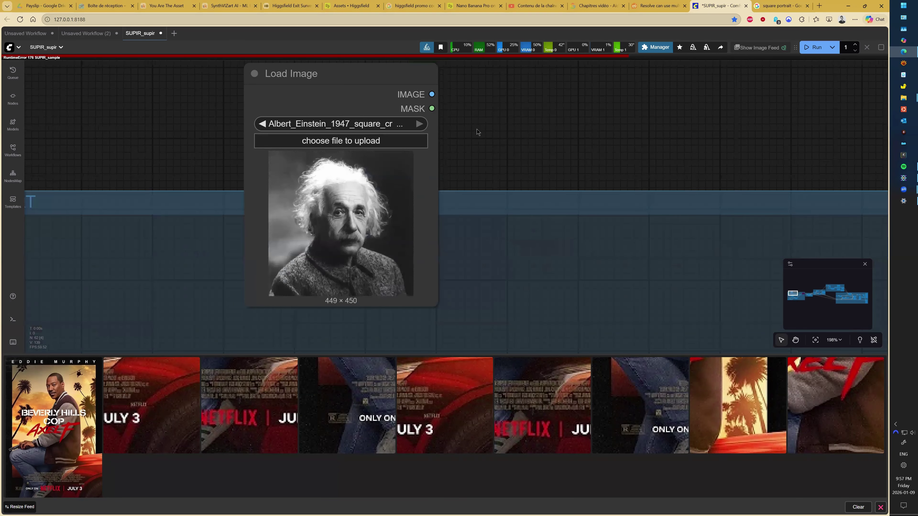
double_click(477, 129)
type("resize ima")
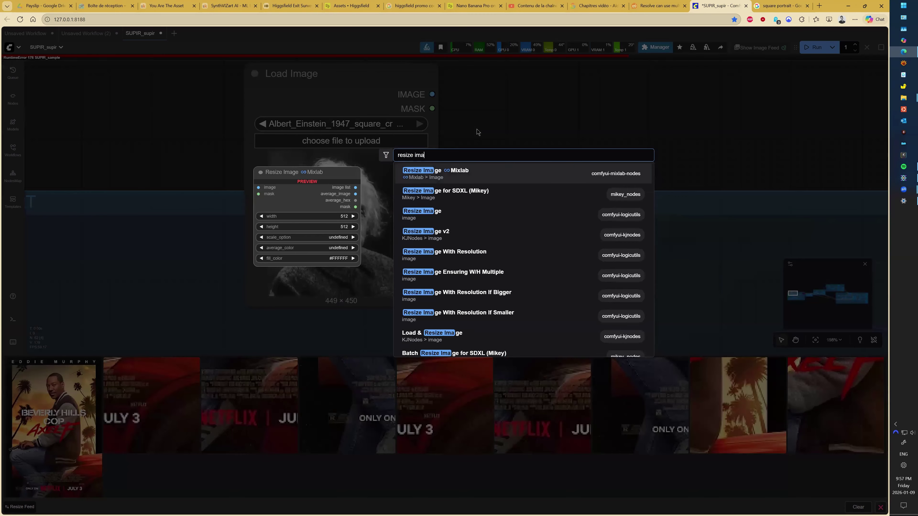
key("Return")
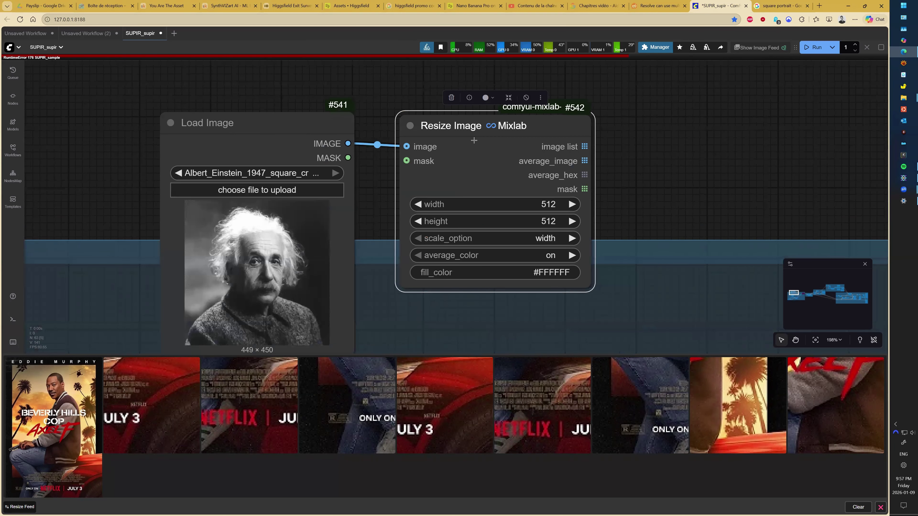
Attach a Preview Image node to the Resize Image Mixlab node's image list output, and run the workflow briefly before cancelling it.
left_click_drag(569, 149, 645, 152)
left_click(660, 215)
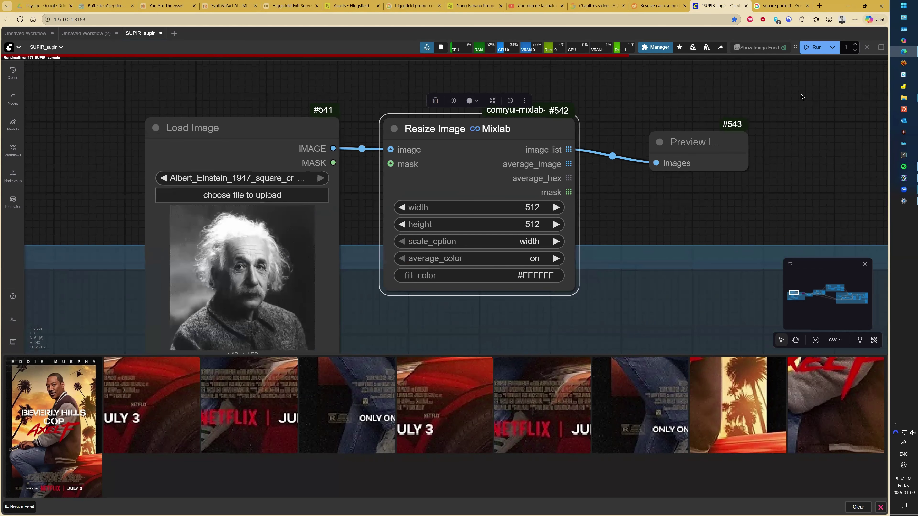
left_click(814, 47)
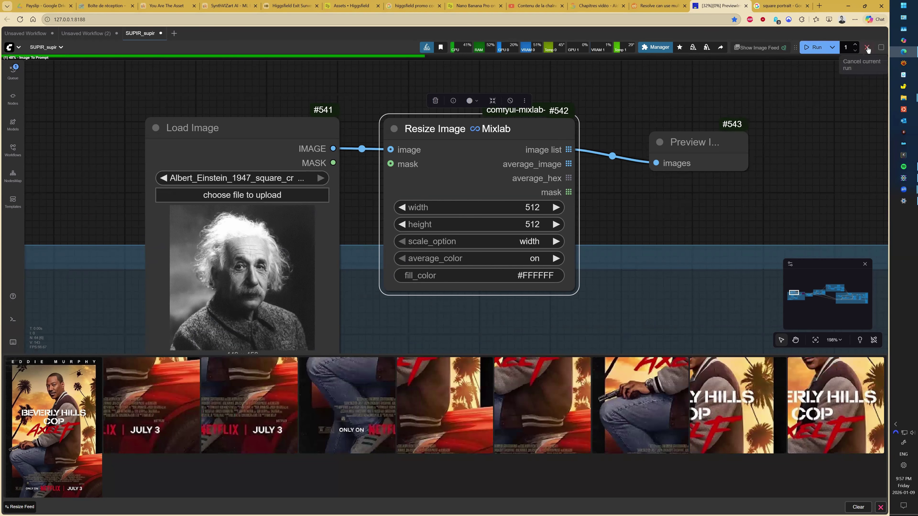
left_click(867, 47)
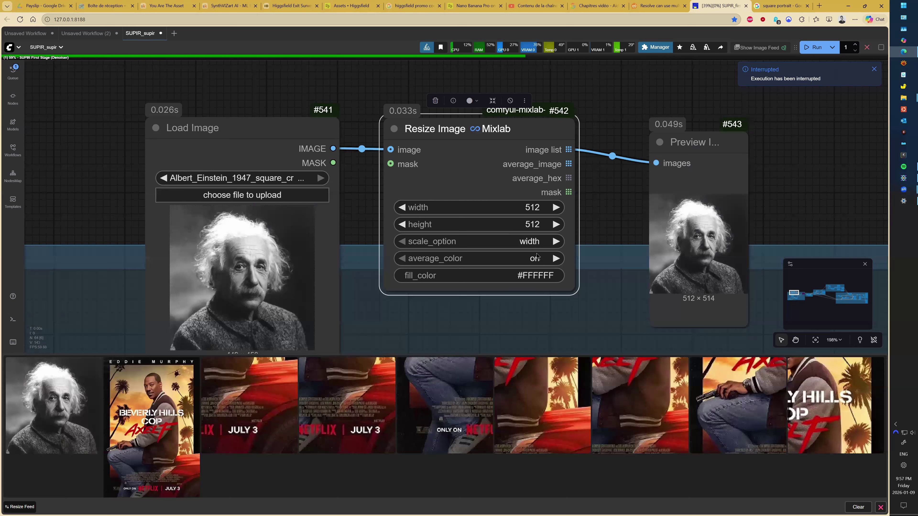
Set the Resize Image Mixlab node's scale_option to center, queue the workflow again and cancel the current run.
left_click(530, 241)
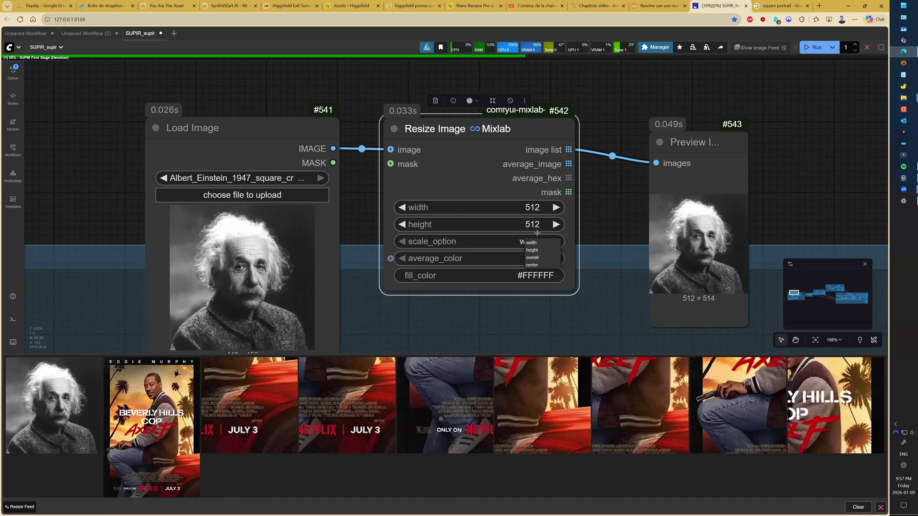
left_click(539, 252)
left_click(813, 47)
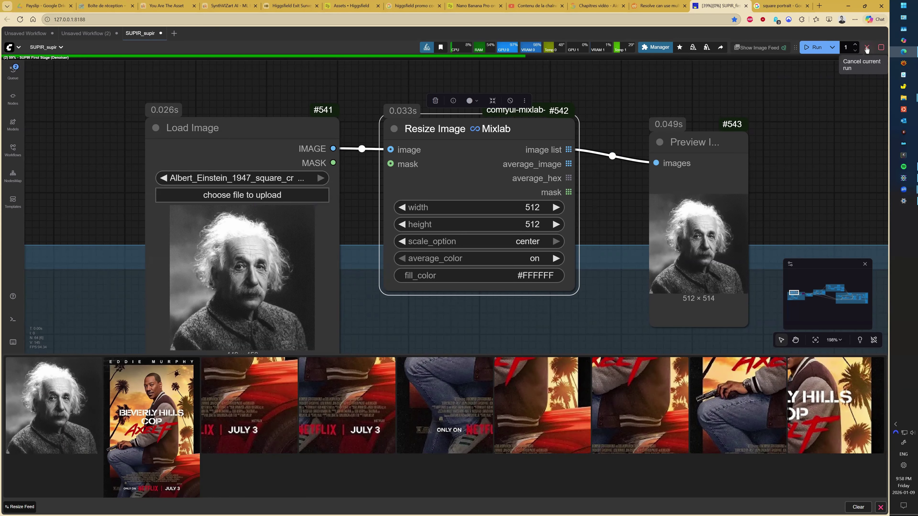
left_click(867, 48)
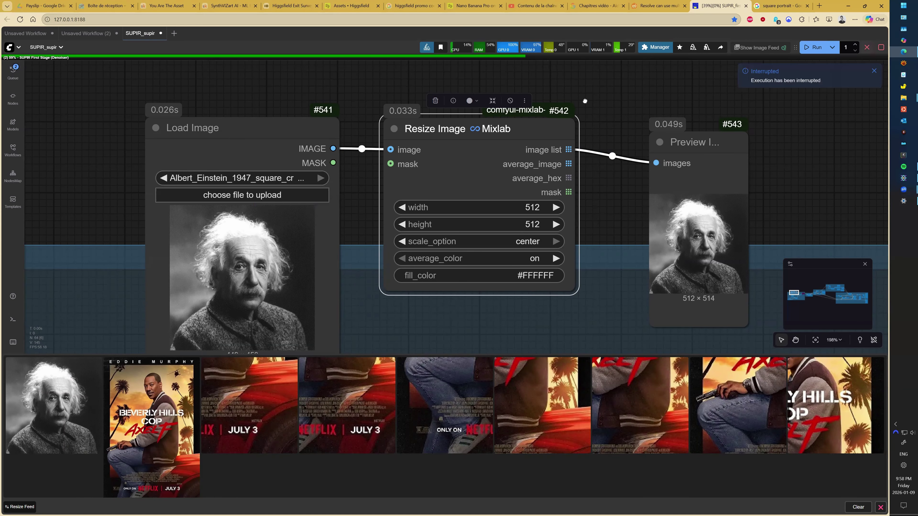
Add the WAS Suite Image Resize node above the portrait's Preview Image node.
double_click(586, 100)
type("im")
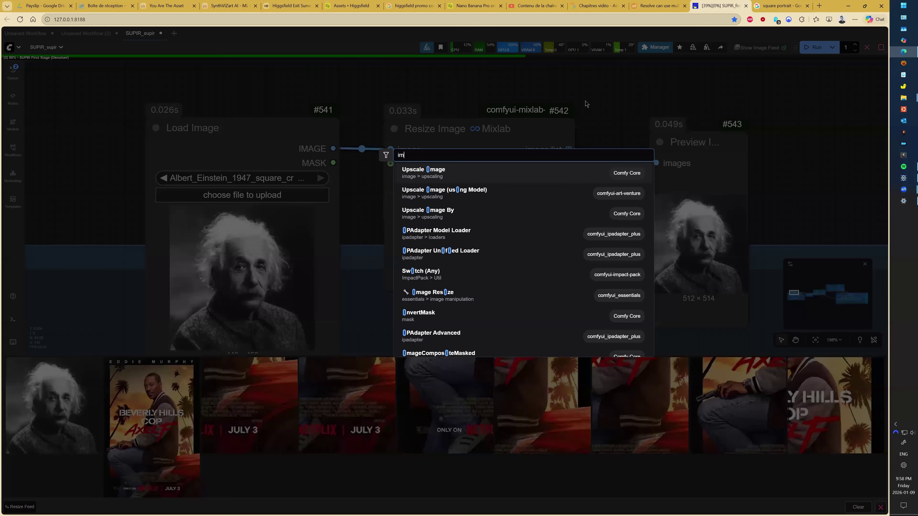
type("age resize")
key("Return")
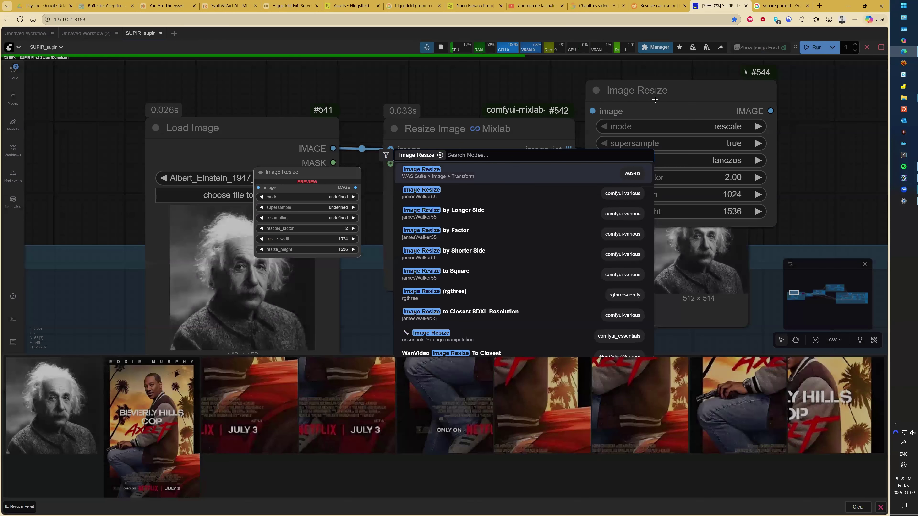
Delete the WAS Suite Image Resize node above the portrait's Preview Image node.
left_click(710, 132)
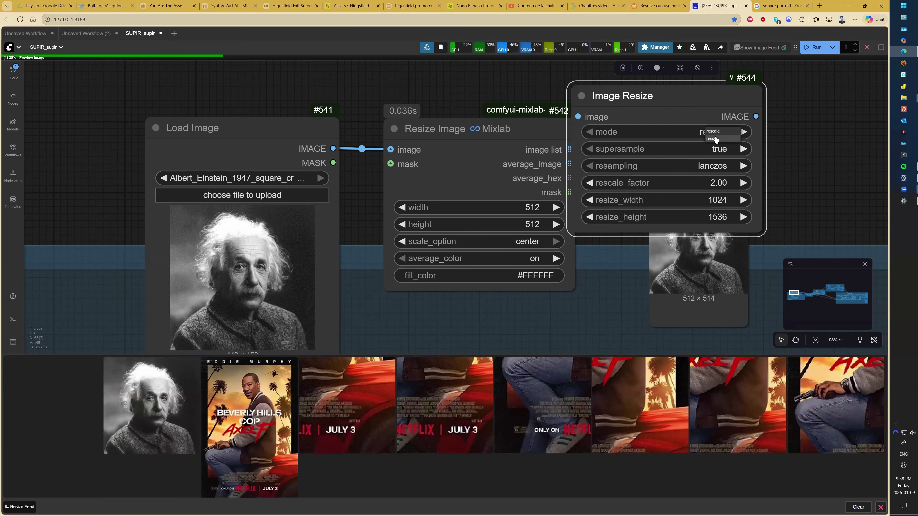
left_click(490, 136)
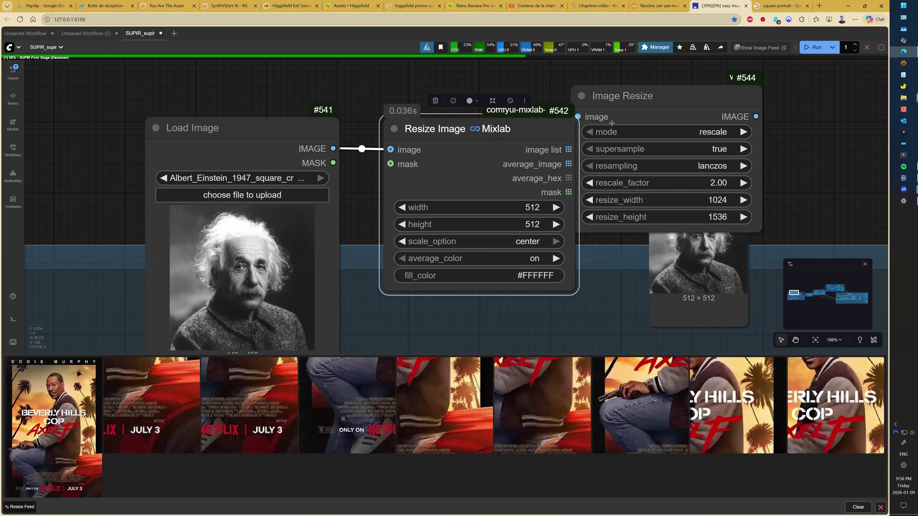
left_click(654, 107)
key("Delete")
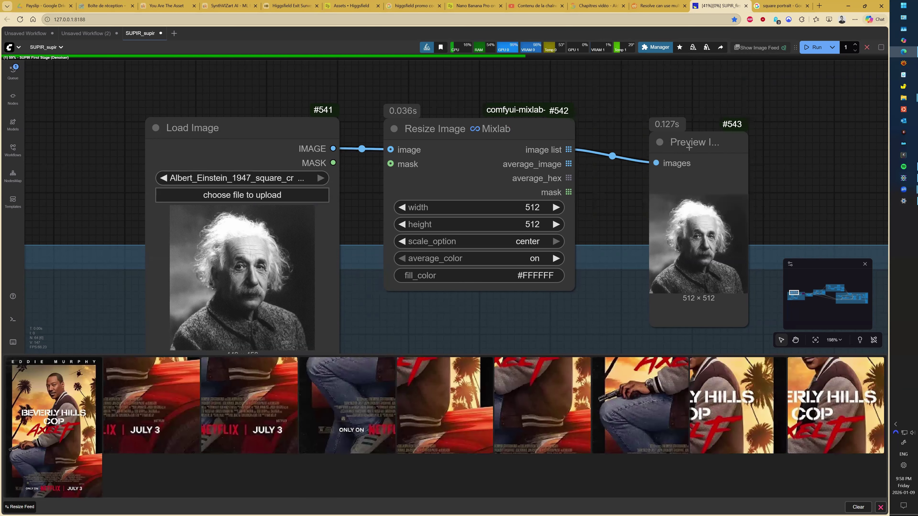
Move the portrait's Preview Image node down and add a second Resize Image Mixlab node fed by the first one's image list.
left_click(689, 147)
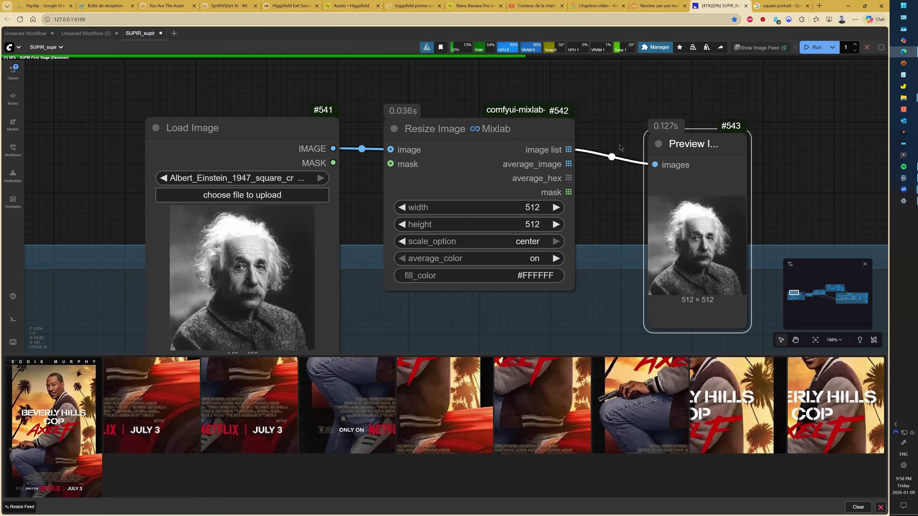
left_click_drag(687, 144, 643, 192)
left_click(559, 149)
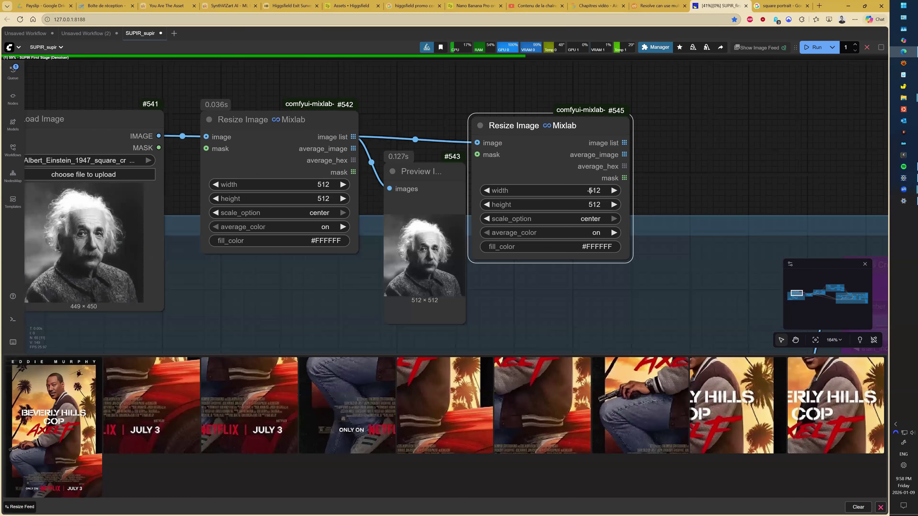
Set the second Resize Image Mixlab node's width and height to 256.
left_click(590, 191)
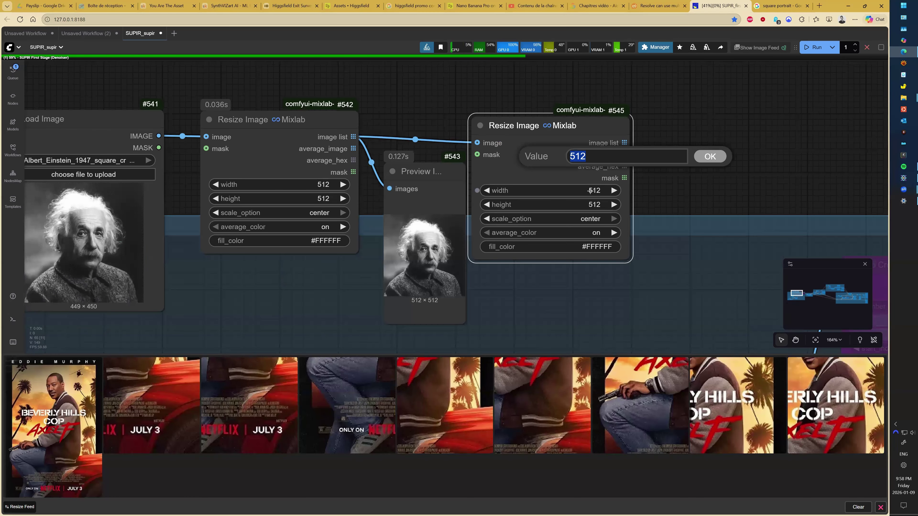
type("256")
key("Return")
left_click(588, 204)
type("2")
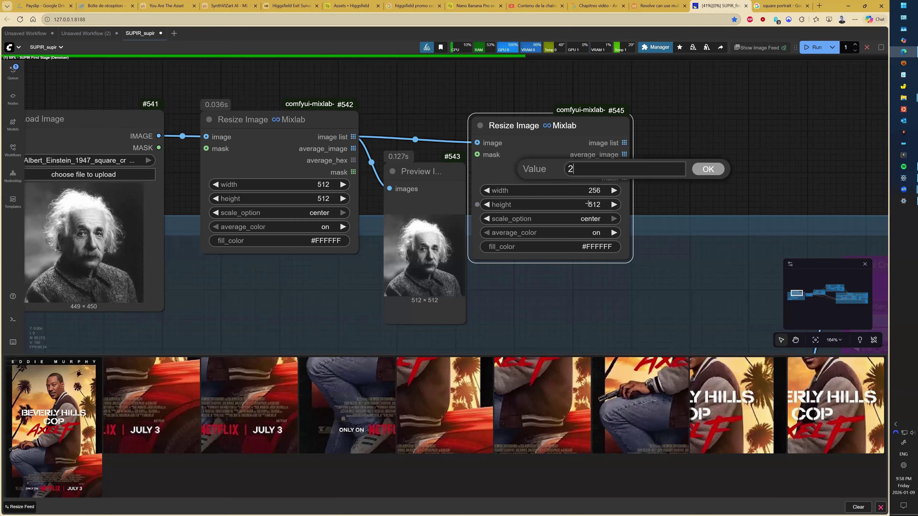
Attach a Preview Image node to the second Resize Image Mixlab node's image list, then queue the workflow and cancel the current run.
left_click(604, 140)
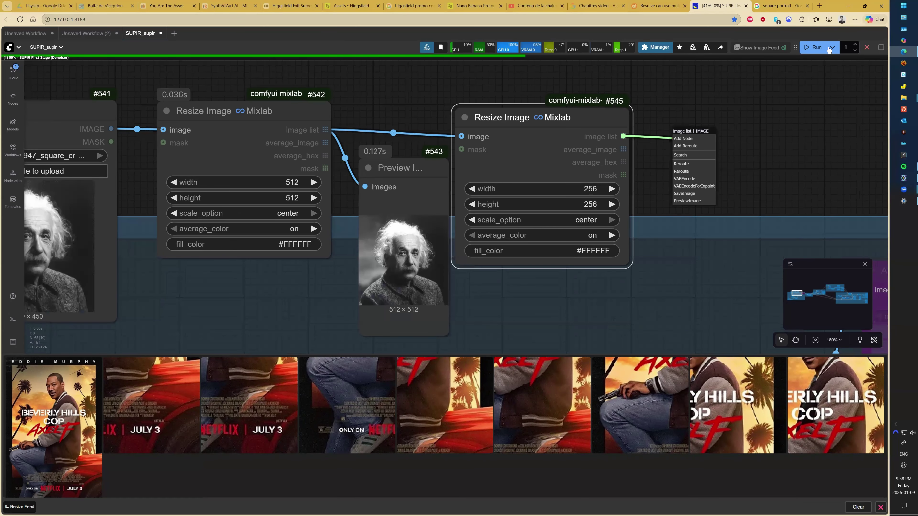
left_click(829, 49)
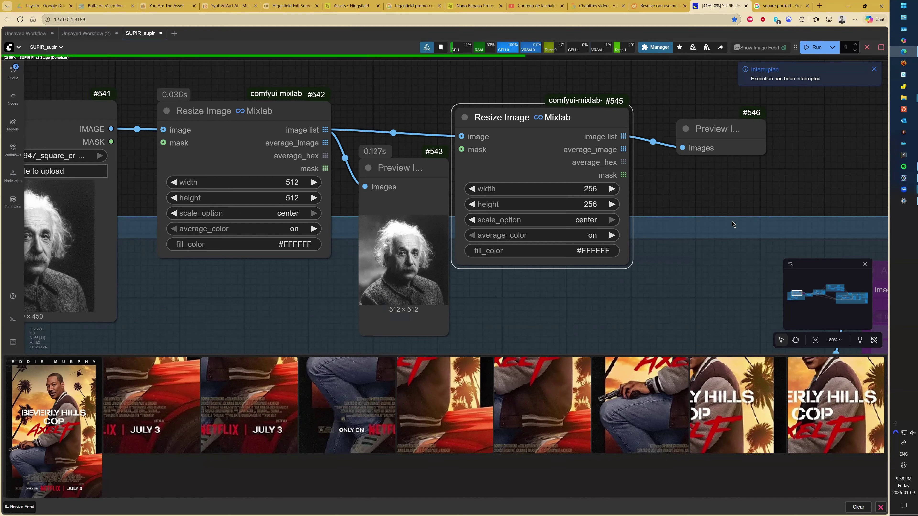
Bypass all nodes in the RENDERING group.
scroll(733, 221, "down", 15)
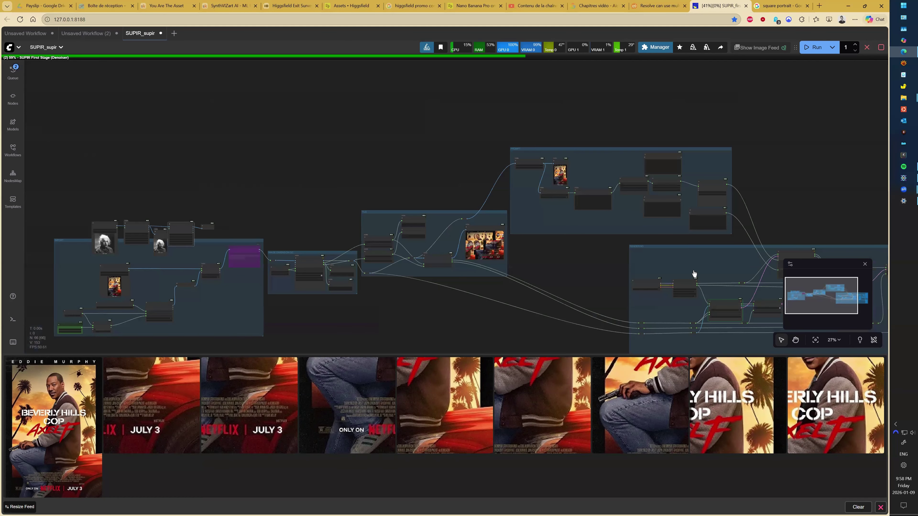
right_click(670, 263)
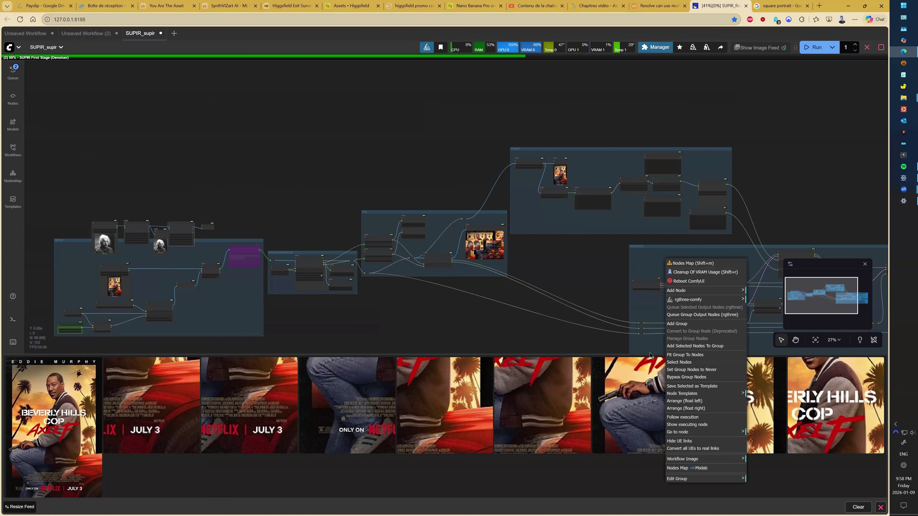
left_click(686, 377)
Set the second Resize Image Mixlab node's width and height to 128.
scroll(640, 289, "down", 2)
left_click_drag(640, 290, 750, 276)
scroll(427, 269, "up", 5)
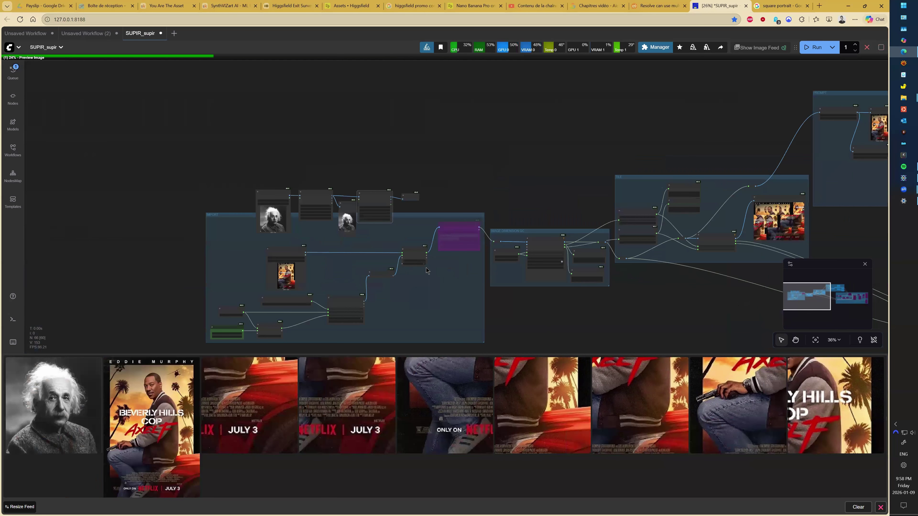
scroll(351, 211, "up", 9)
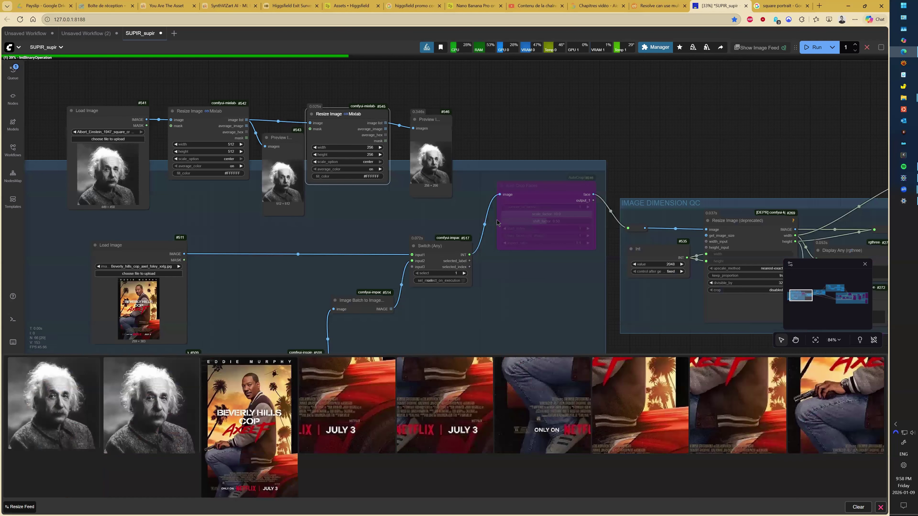
scroll(496, 221, "up", 15)
scroll(336, 191, "up", 1)
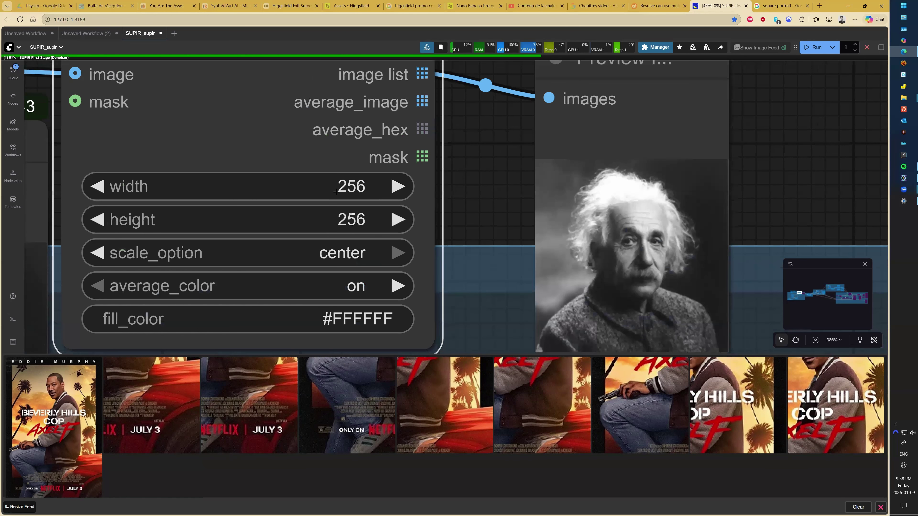
left_click(336, 192)
type("128")
key("Return")
left_click(349, 221)
type("128")
key("Return")
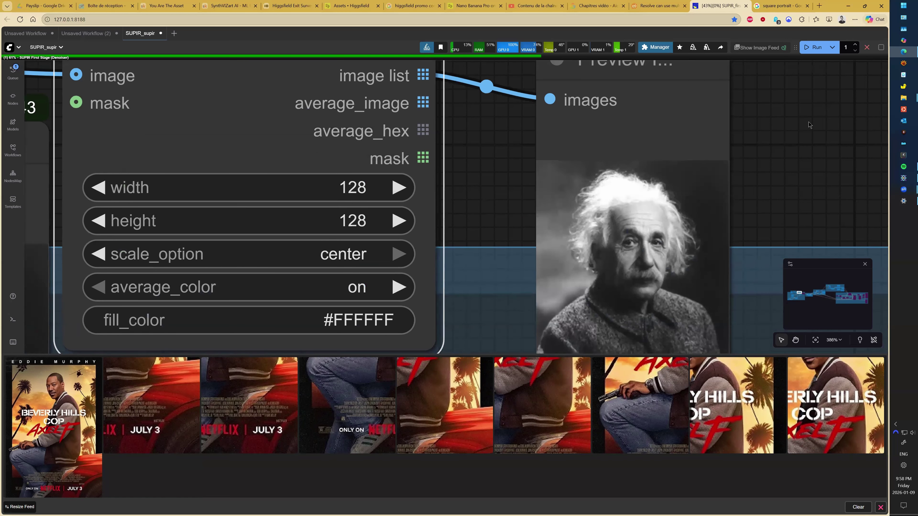
Run the workflow to refresh the second portrait preview and examine the resized image.
left_click(802, 53)
scroll(788, 174, "down", 5)
scroll(742, 174, "down", 11)
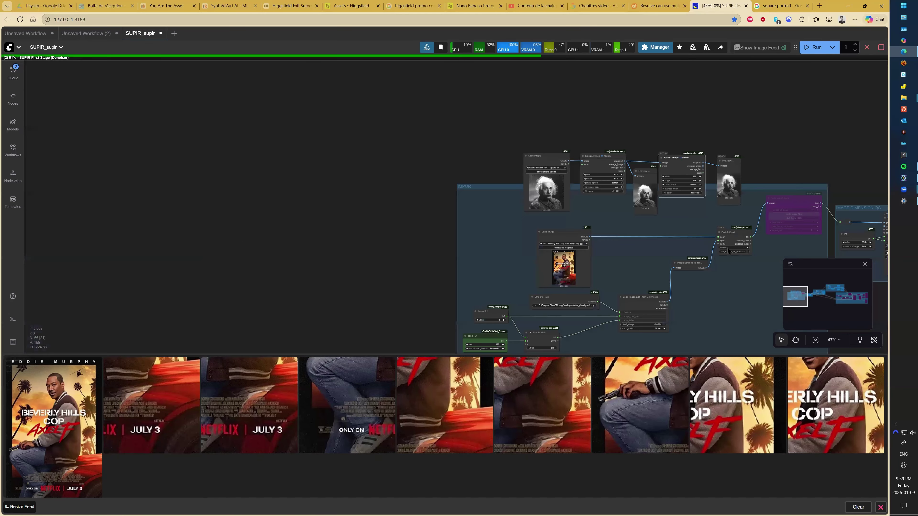
scroll(728, 250, "down", 7)
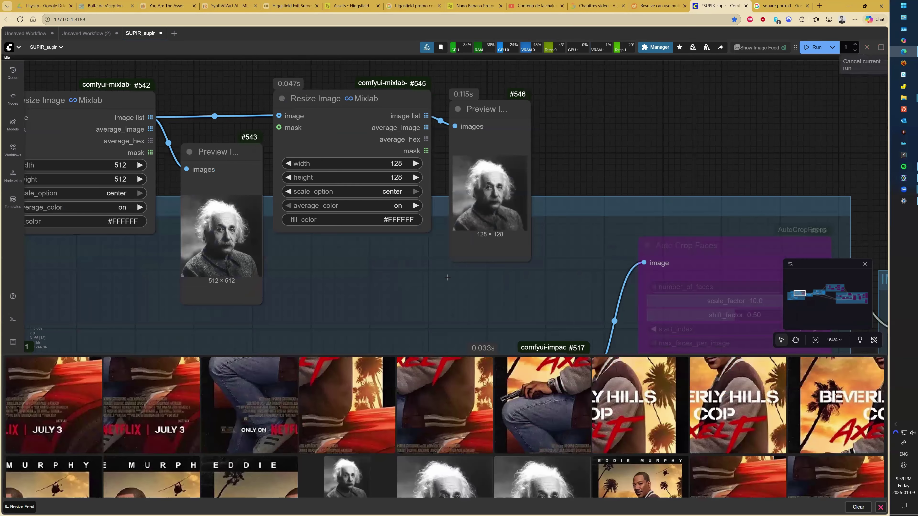
scroll(545, 303, "up", 4)
scroll(556, 231, "down", 3)
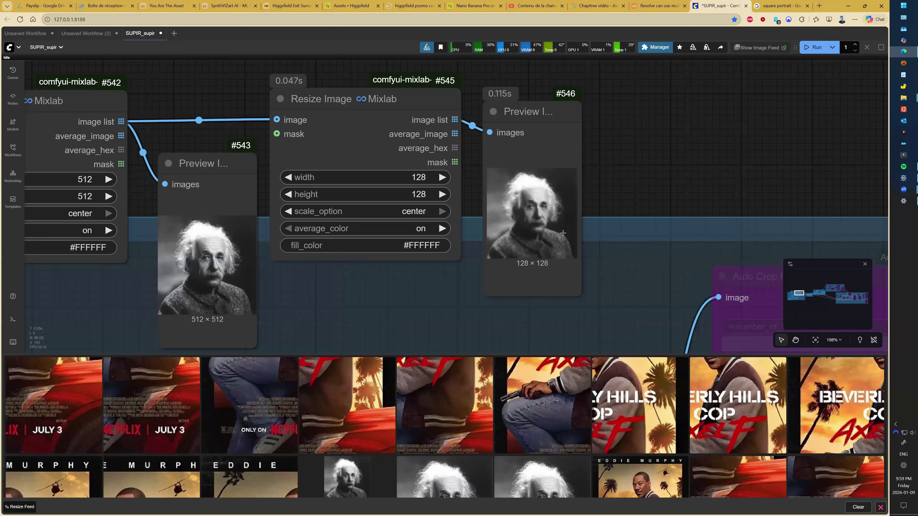
Try to link the second Resize Image Mixlab node's image list to input1 of the Switch (Any) node.
scroll(490, 216, "down", 10)
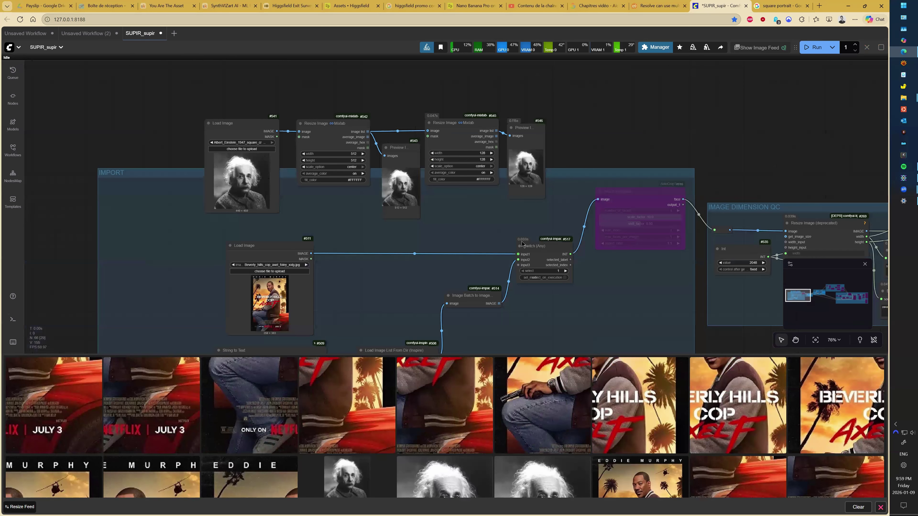
scroll(580, 236, "up", 7)
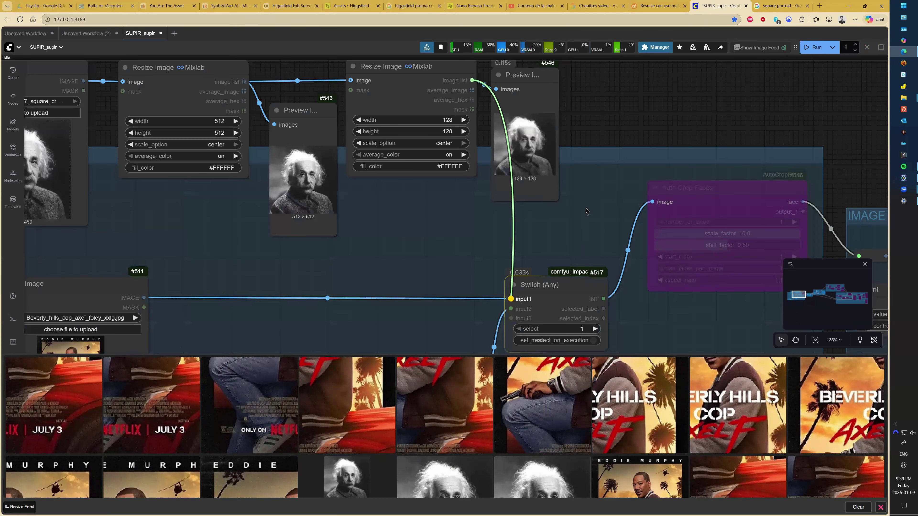
scroll(613, 152, "down", 3)
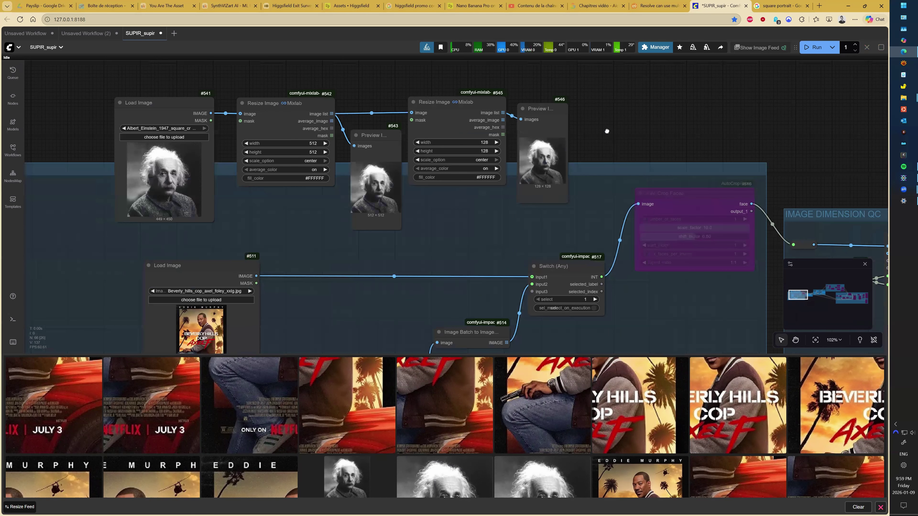
Add a Comfy Core Reroute node beside the second portrait preview.
double_click(606, 132)
type("reroui")
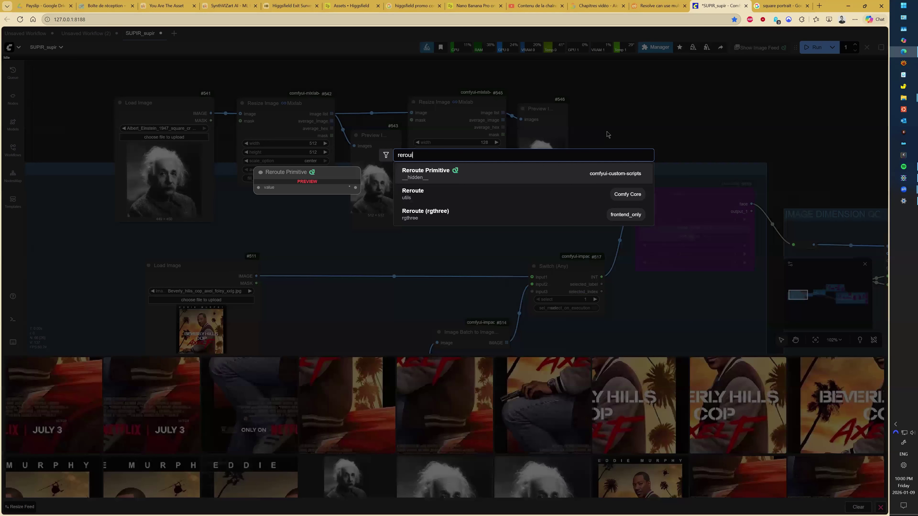
key("BackSpace")
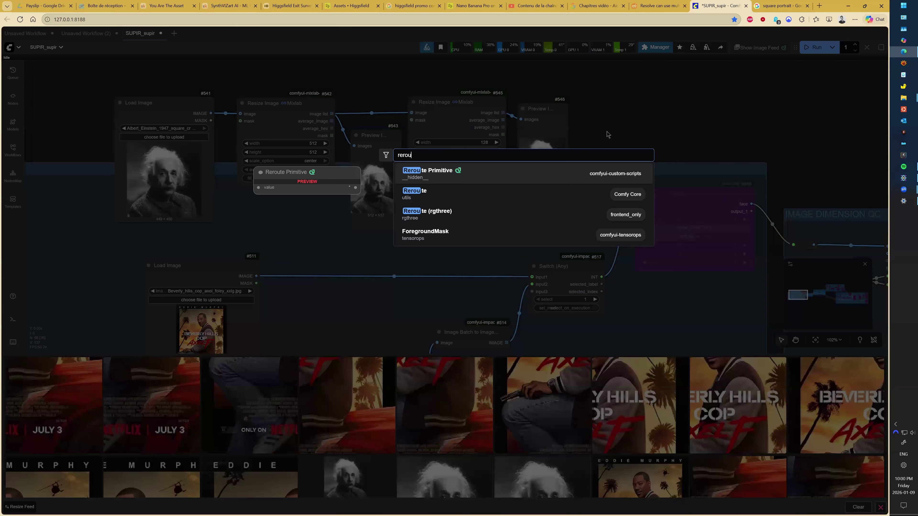
key("Down")
key("Return")
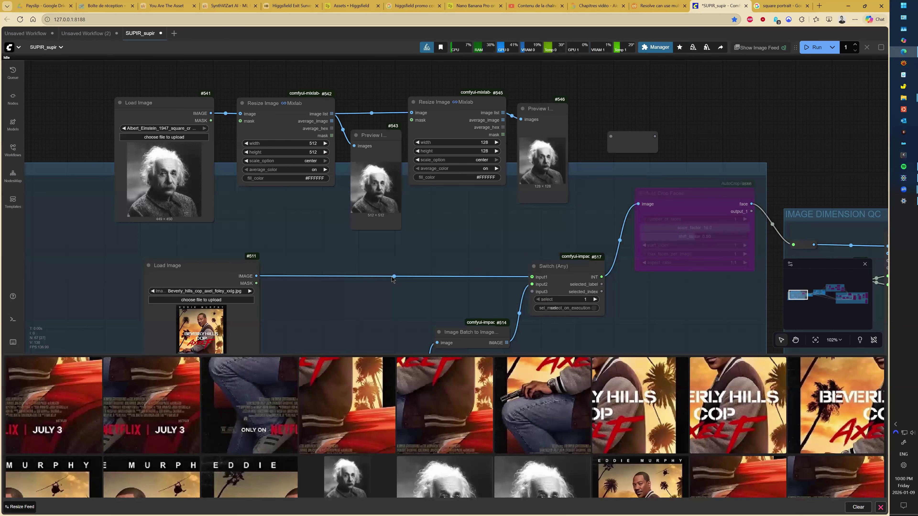
Try detaching the poster's Load Image node from the Switch (Any) node, then undo the disconnection.
scroll(396, 297, "up", 2)
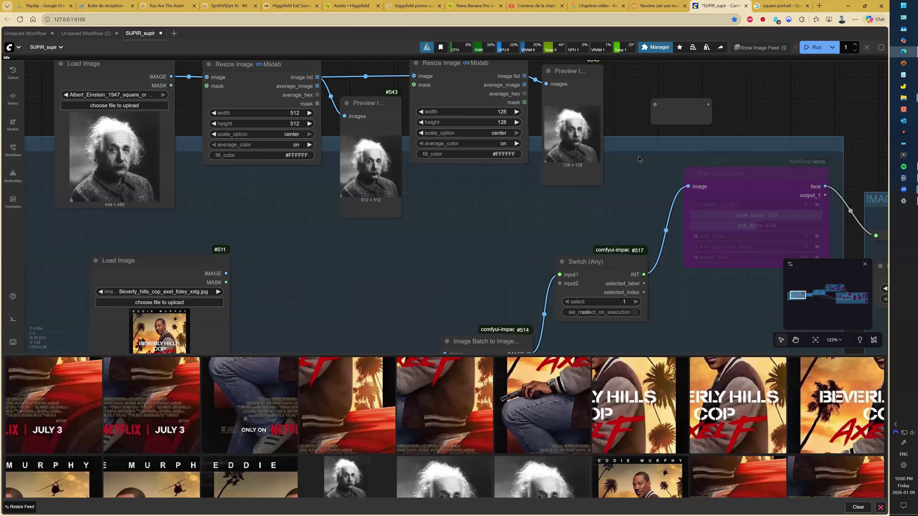
left_click(544, 315)
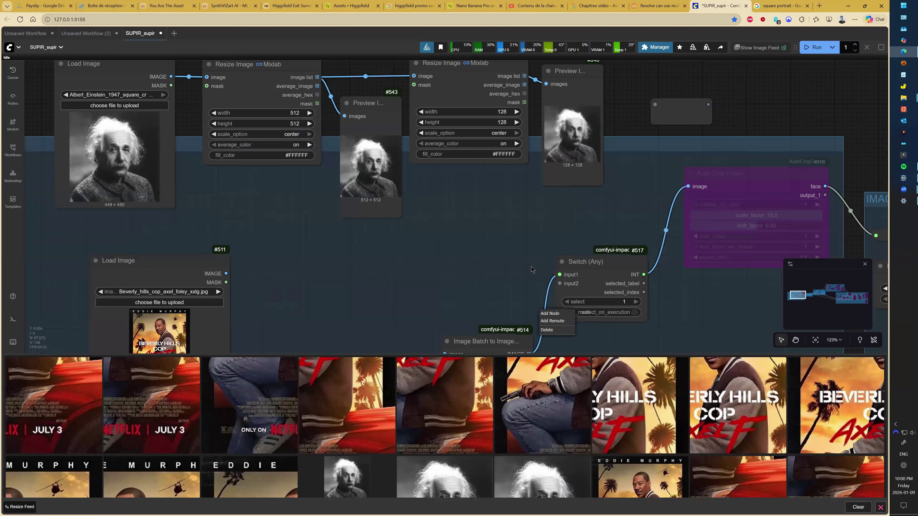
key("ctrl+z")
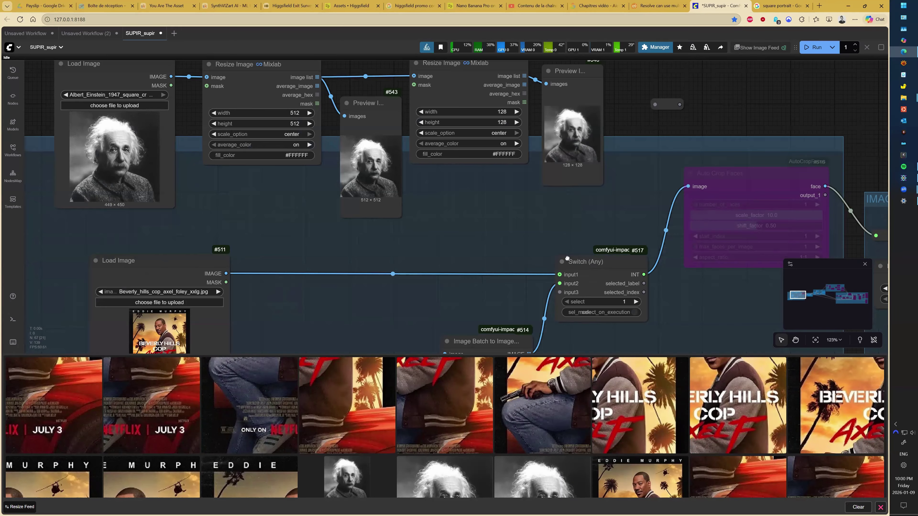
Undo the Reroute node and connect the second Resize Image Mixlab node's image list directly to the Auto Crop Faces image input.
left_click_drag(526, 76, 507, 89)
key("ctrl+z")
key("ctrl+z")
Set the Int node's value in the IMAGE DIMENSION QC group to 1024.
scroll(639, 156, "down", 7)
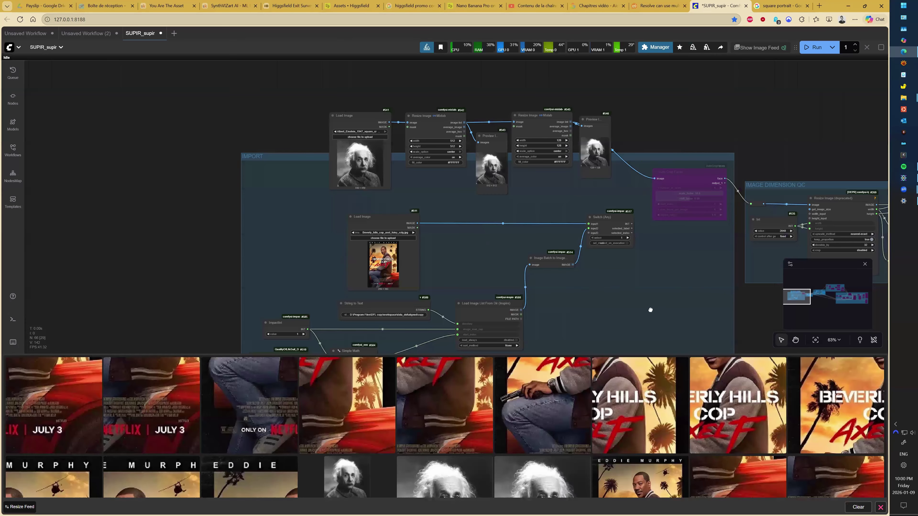
left_click_drag(650, 310, 340, 322)
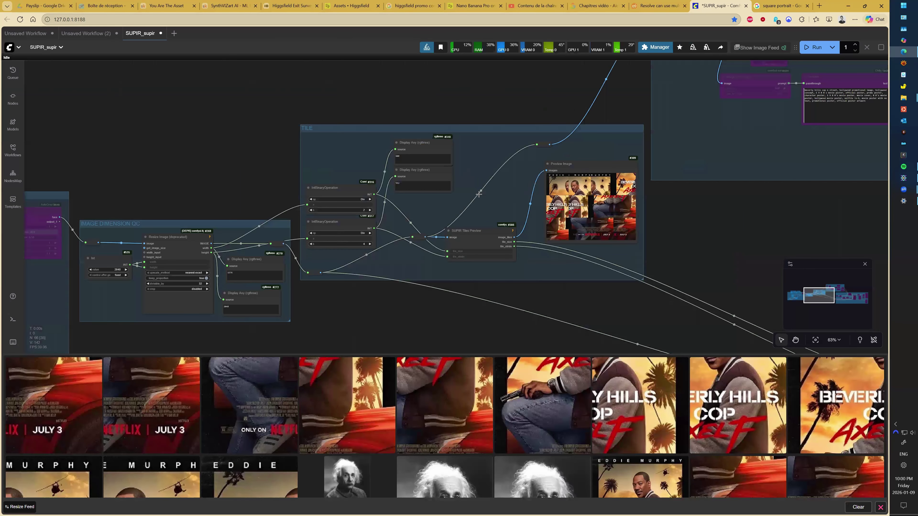
scroll(479, 194, "down", 1)
left_click_drag(428, 247, 551, 247)
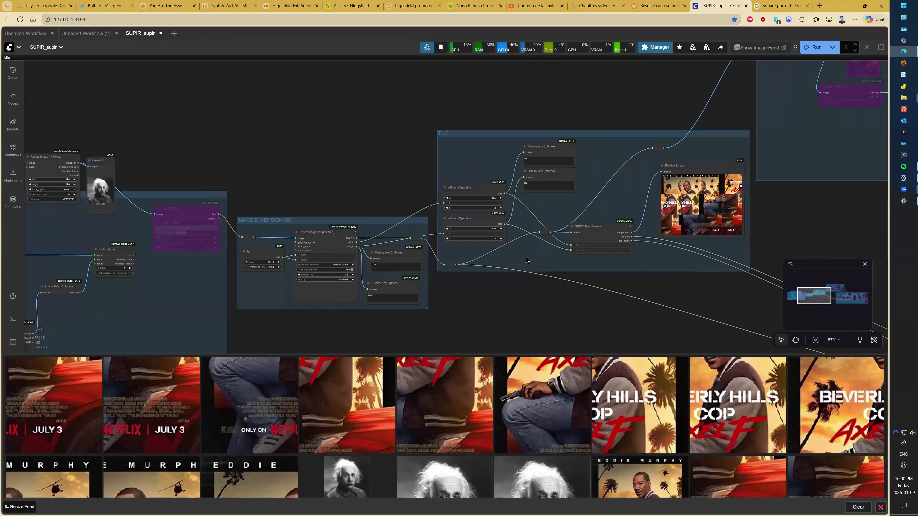
scroll(375, 267, "up", 8)
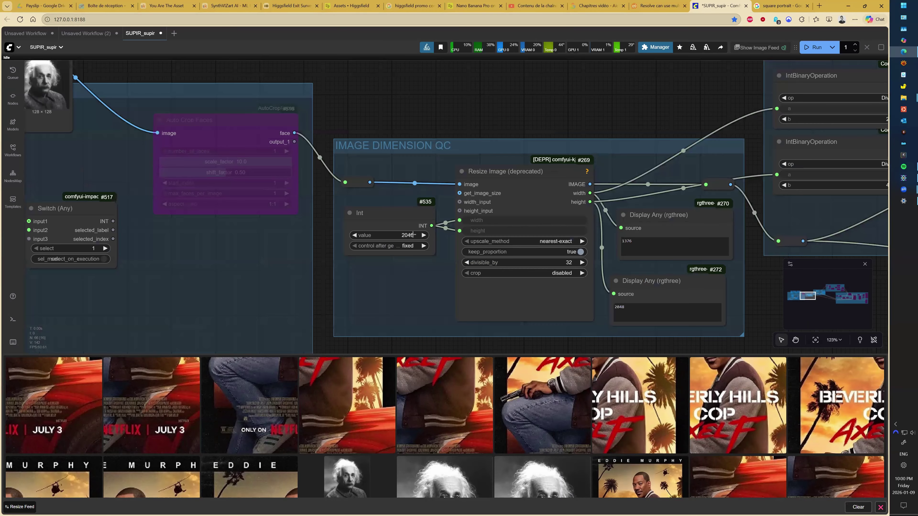
scroll(412, 235, "up", 4)
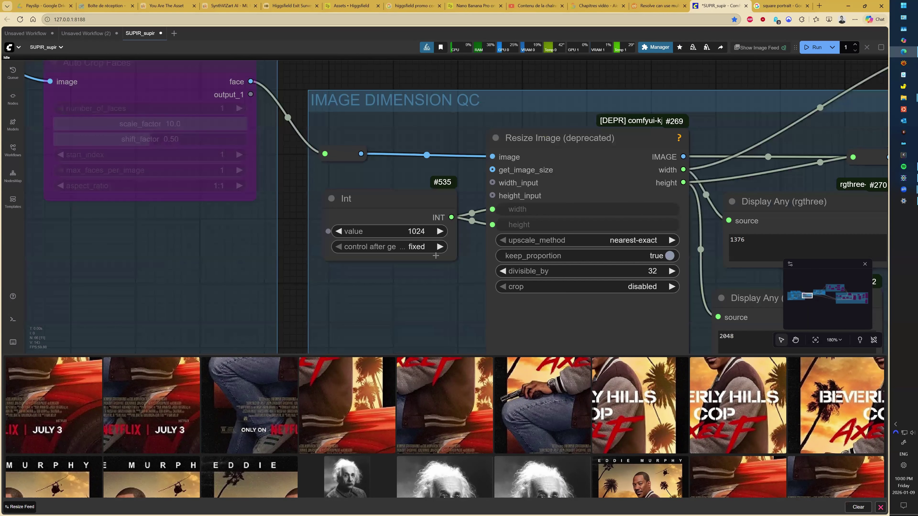
Enable all nodes in the PROMPT and RENDERING groups by setting both groups to Always.
scroll(400, 308, "down", 13)
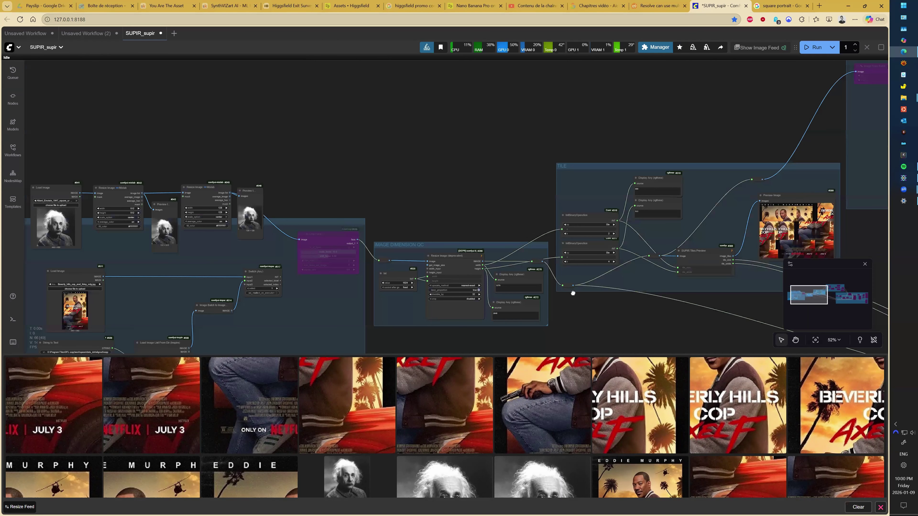
scroll(445, 239, "right", 15)
right_click(403, 203)
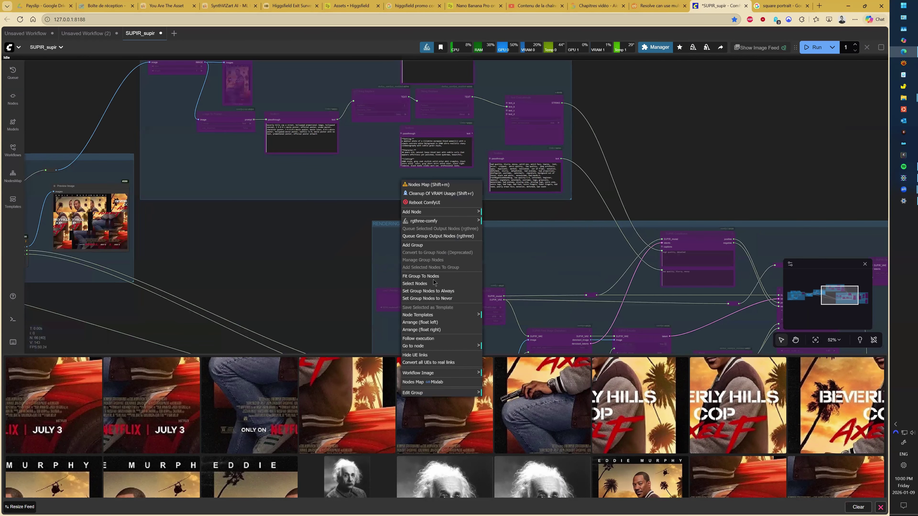
right_click(481, 263)
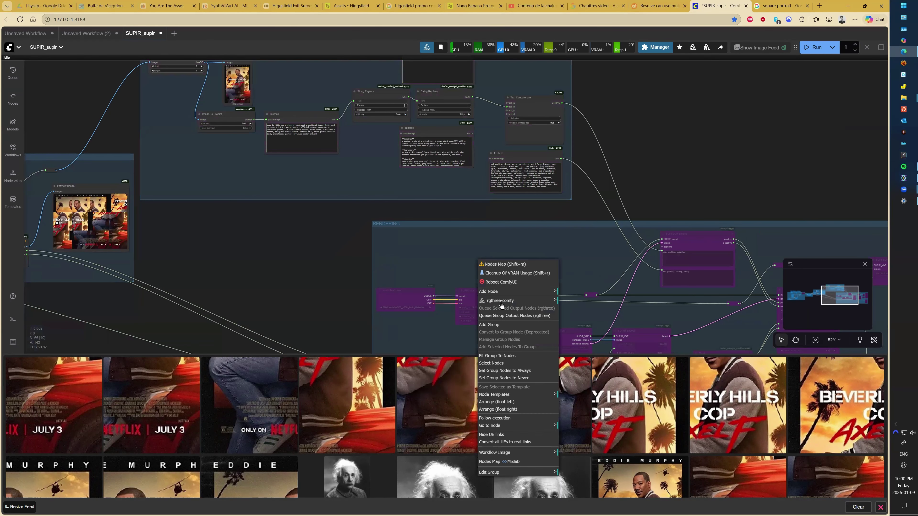
left_click(511, 371)
Run the SUPIR workflow with the prompt and rendering groups active.
scroll(535, 269, "down", 5)
scroll(331, 195, "right", 6)
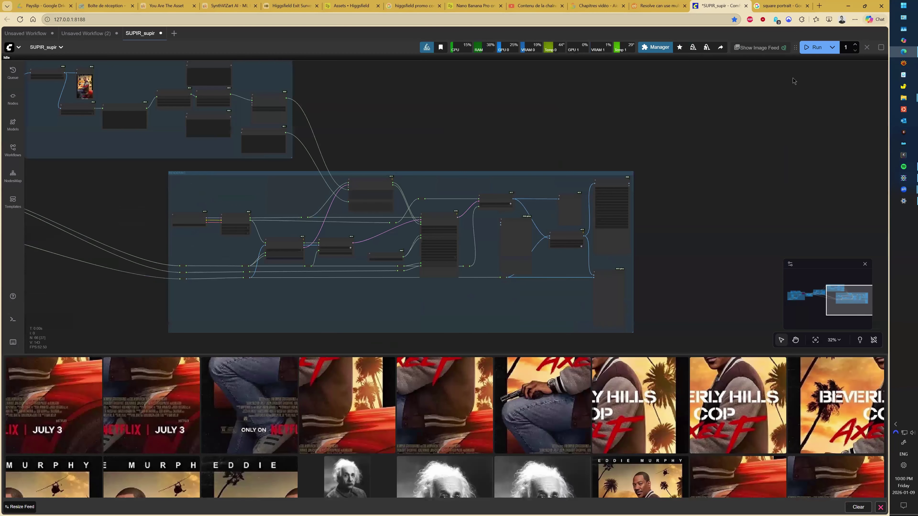
scroll(795, 82, "right", 1)
left_click(813, 47)
left_click_drag(243, 196, 297, 189)
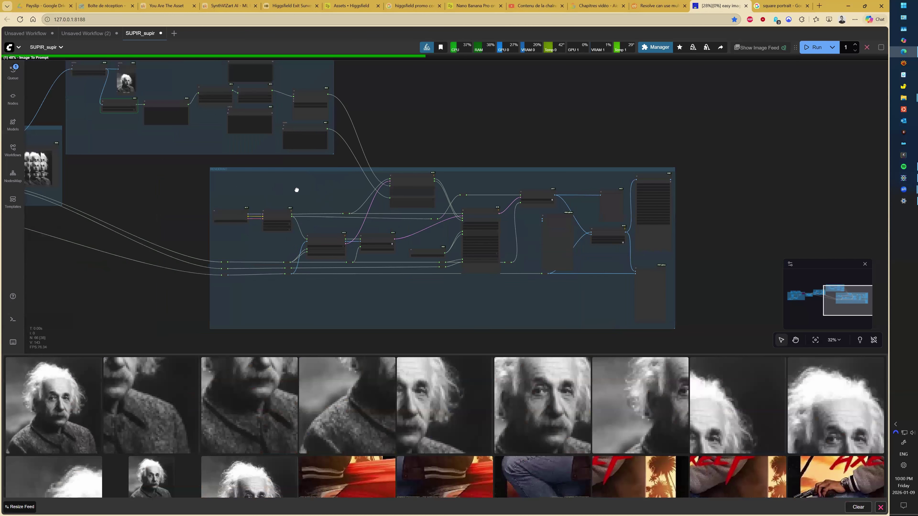
Examine the portrait's tile layout in the TILE group's Preview Image node.
scroll(405, 236, "left", 8)
scroll(405, 235, "up", 2)
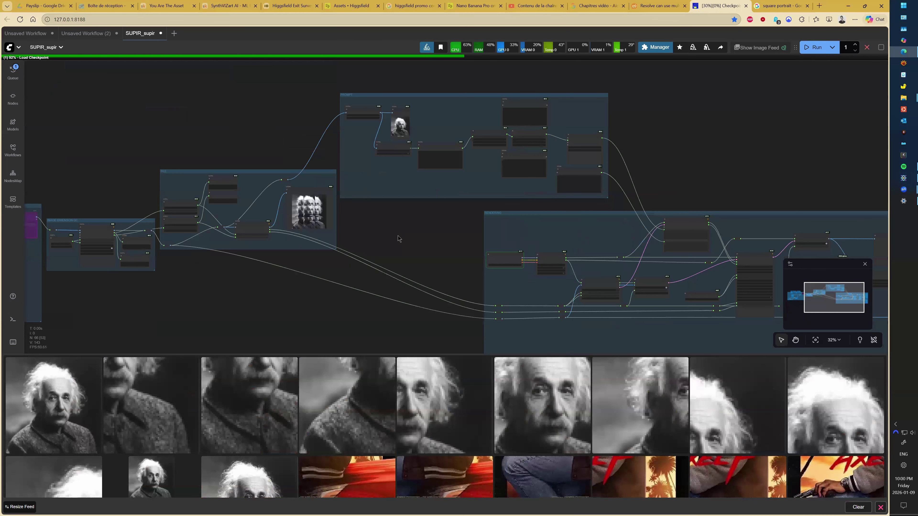
scroll(444, 213, "up", 5)
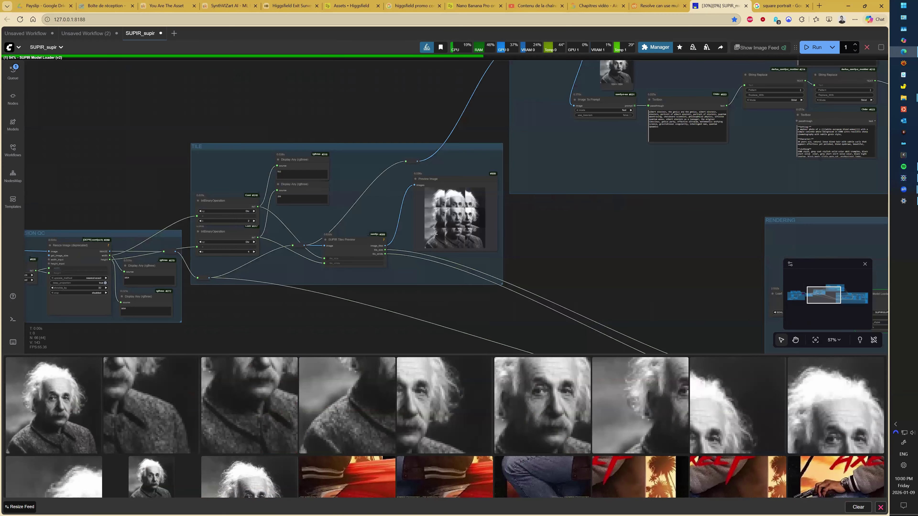
scroll(438, 217, "up", 10)
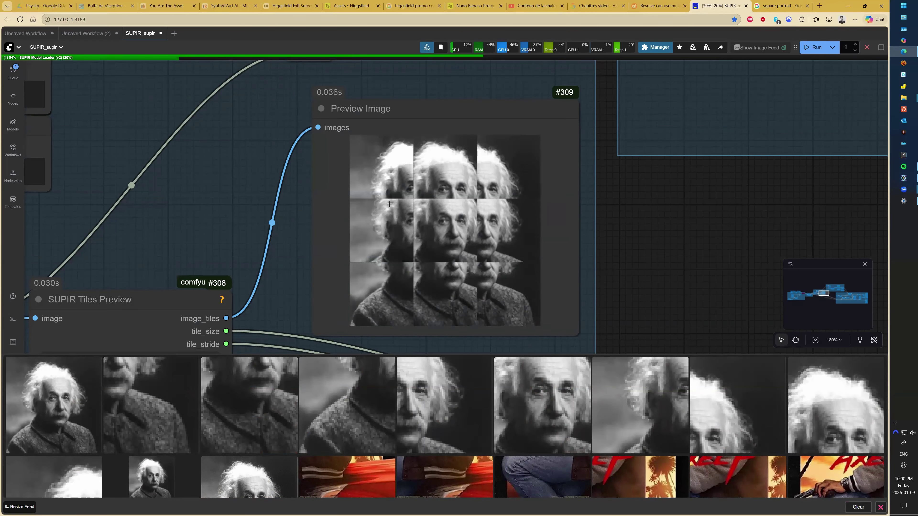
scroll(485, 296, "up", 4)
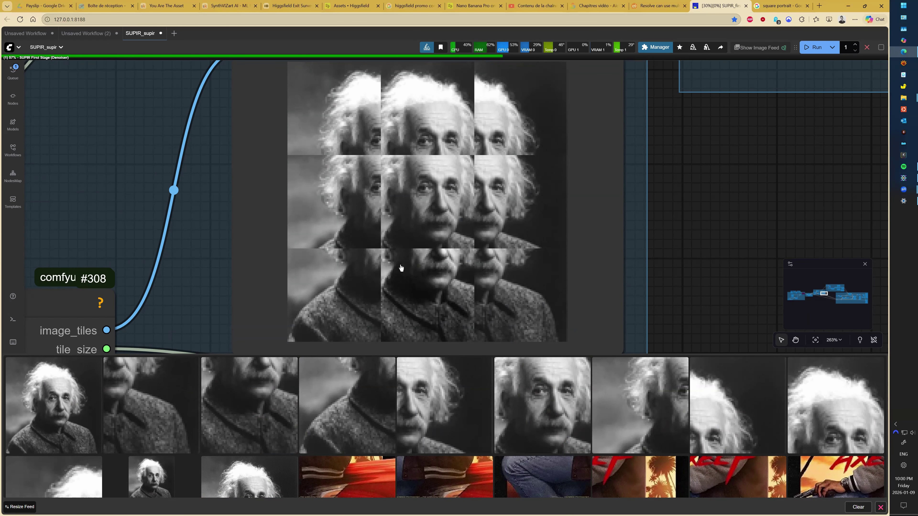
scroll(421, 277, "down", 12)
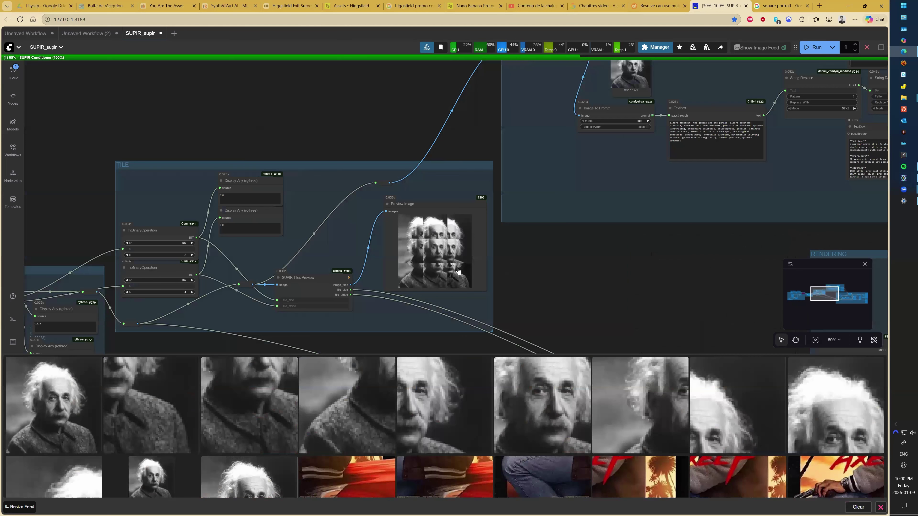
Review the PROMPT group's first batch image, the Image To Prompt node and the generated prompt text in its Textbox.
scroll(537, 221, "down", 1)
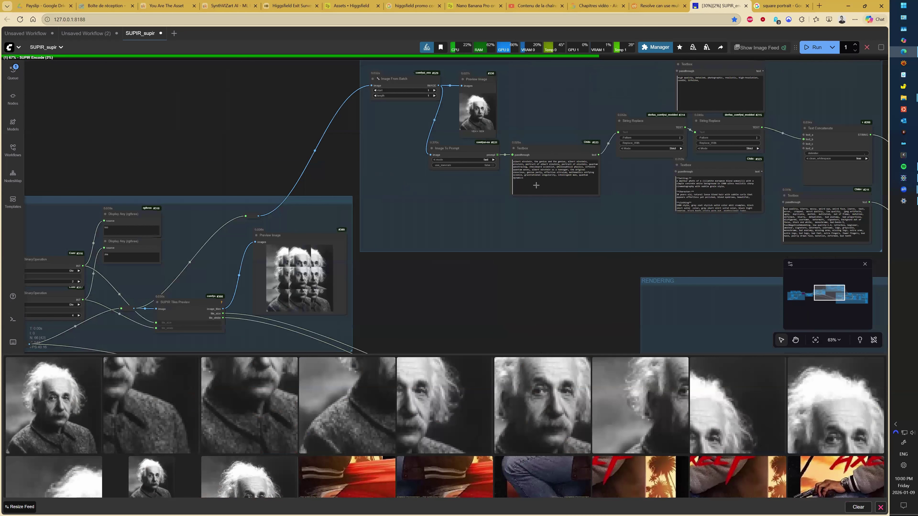
scroll(536, 185, "up", 9)
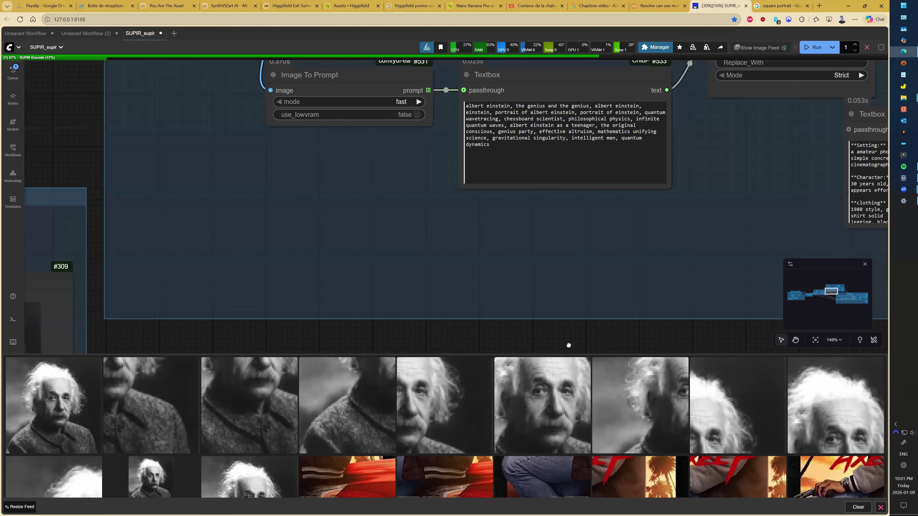
left_click_drag(488, 148, 568, 346)
scroll(543, 324, "up", 1)
left_click_drag(245, 93, 335, 150)
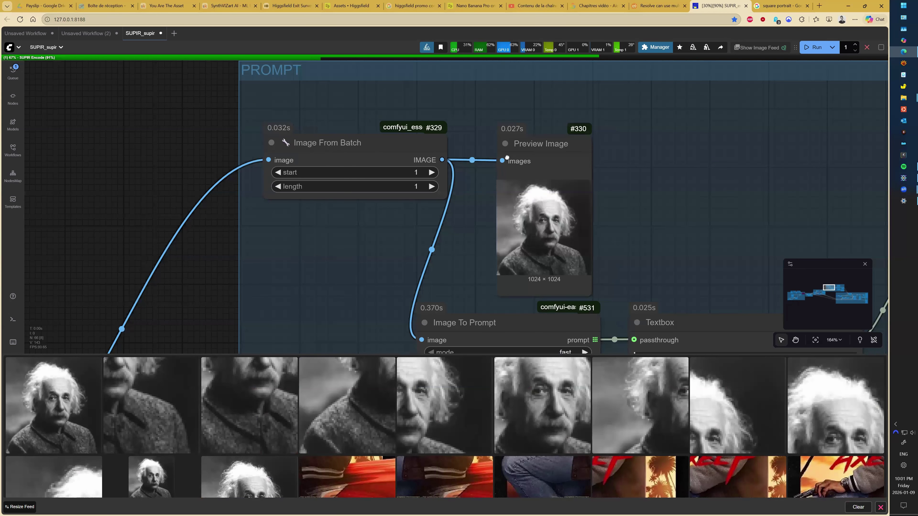
left_click_drag(506, 157, 449, 96)
scroll(307, 221, "up", 5)
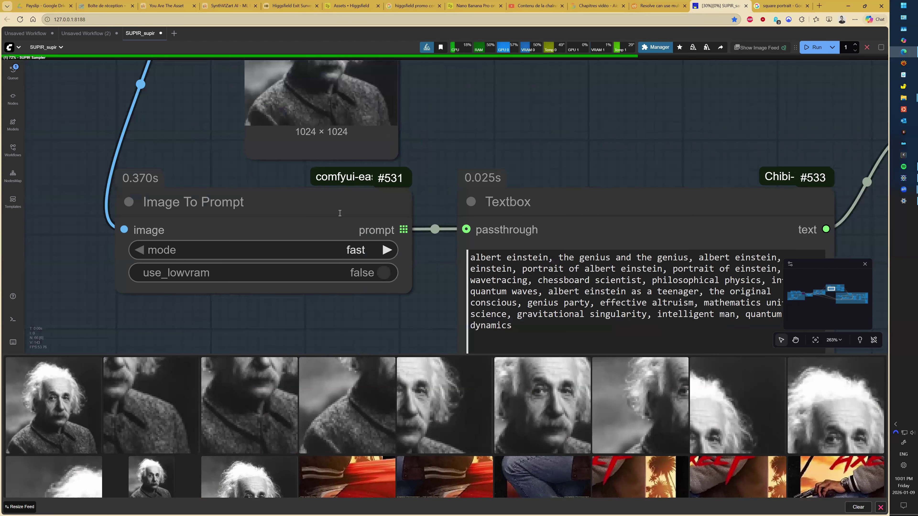
left_click_drag(489, 259, 340, 213)
left_click_drag(401, 213, 320, 212)
scroll(426, 231, "down", 1)
Check the SUPIR Sampler and its connected nodes in the RENDERING group while the workflow runs.
scroll(525, 275, "down", 15)
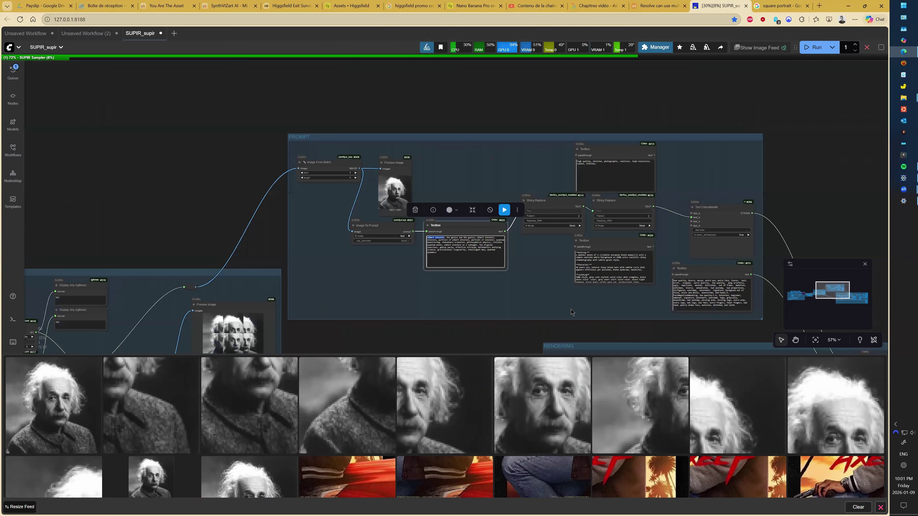
scroll(397, 163, "down", 3)
left_click_drag(458, 216, 346, 118)
left_click_drag(669, 223, 531, 210)
scroll(531, 210, "up", 1)
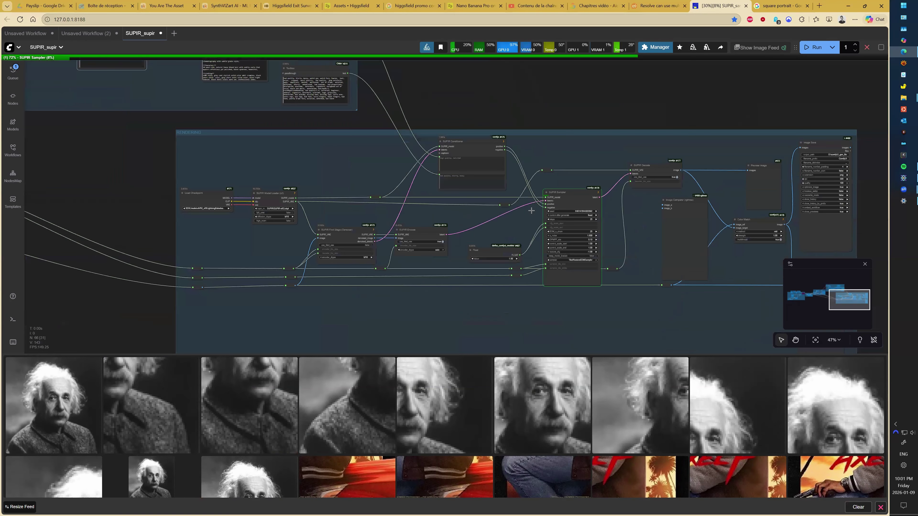
scroll(542, 240, "up", 8)
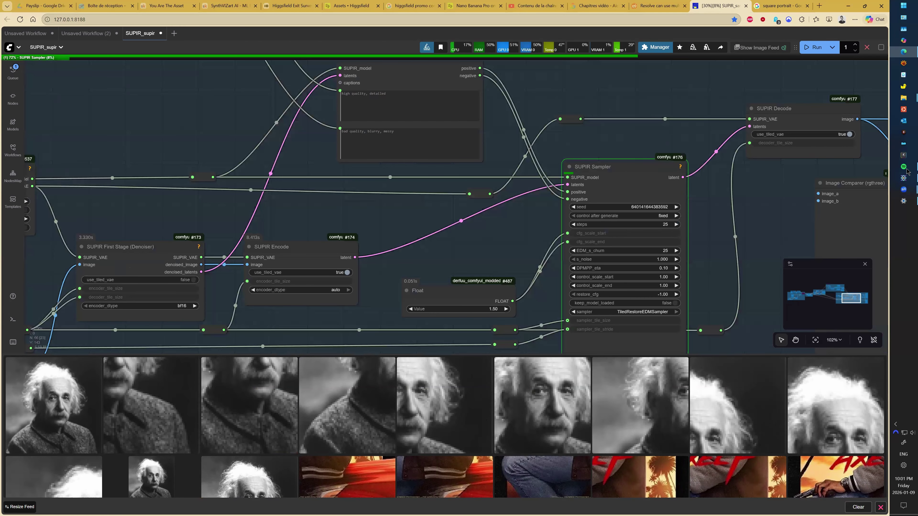
left_click(906, 179)
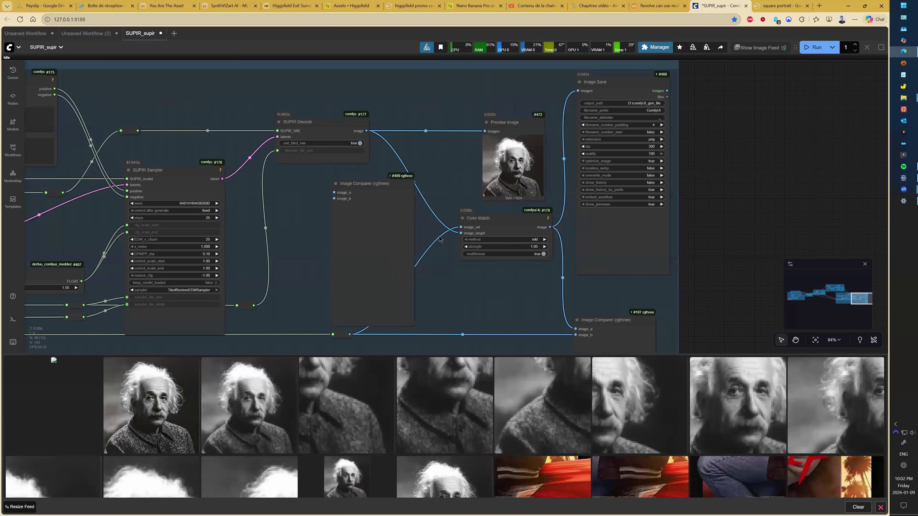
Compare the low-resolution input with the upscaled portrait in the final Image Comparer of the RENDERING group.
scroll(475, 268, "up", 8)
scroll(556, 251, "up", 1)
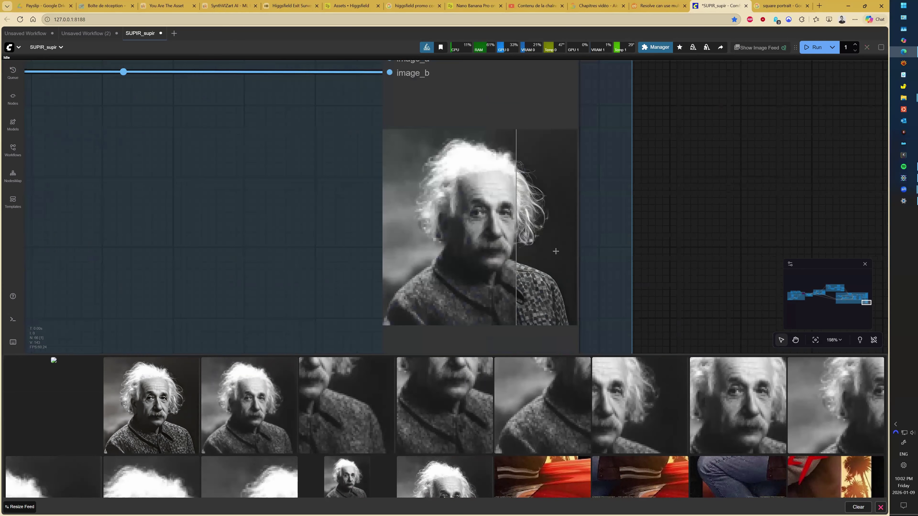
scroll(526, 261, "up", 5)
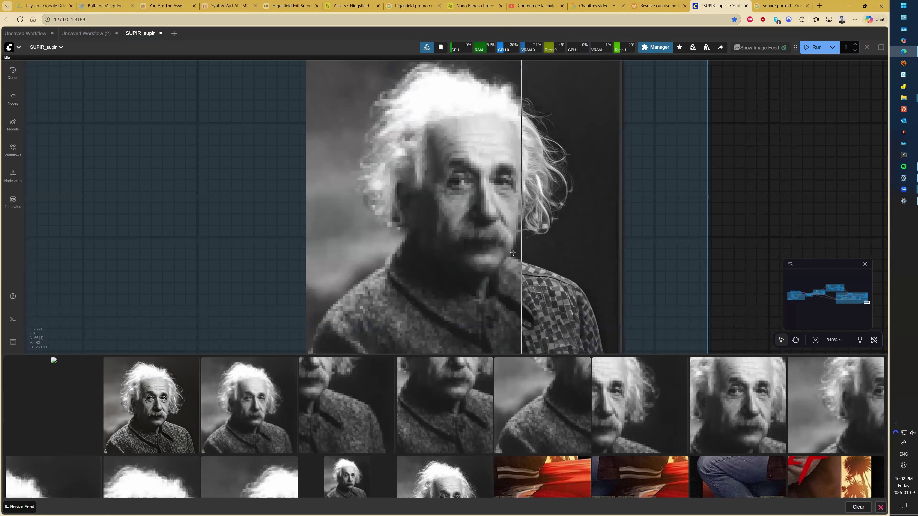
scroll(579, 250, "up", 2)
scroll(602, 246, "up", 2)
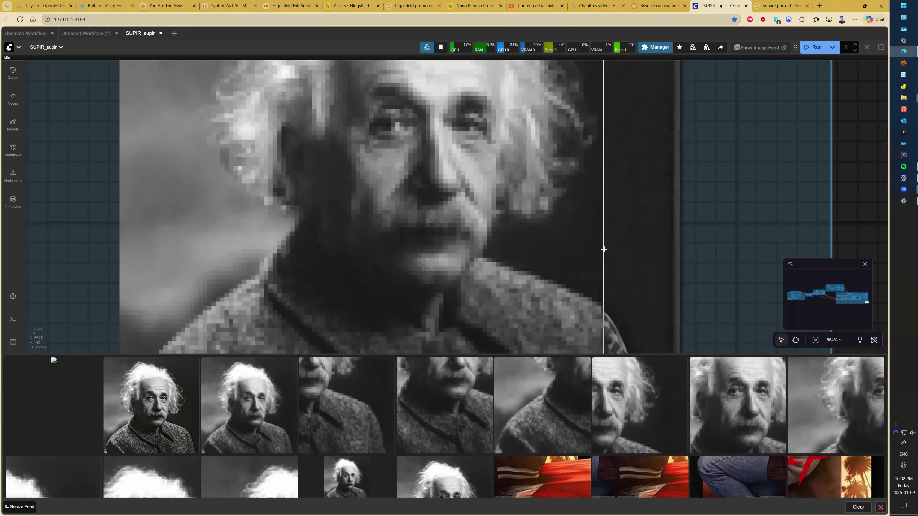
scroll(604, 244, "up", 1)
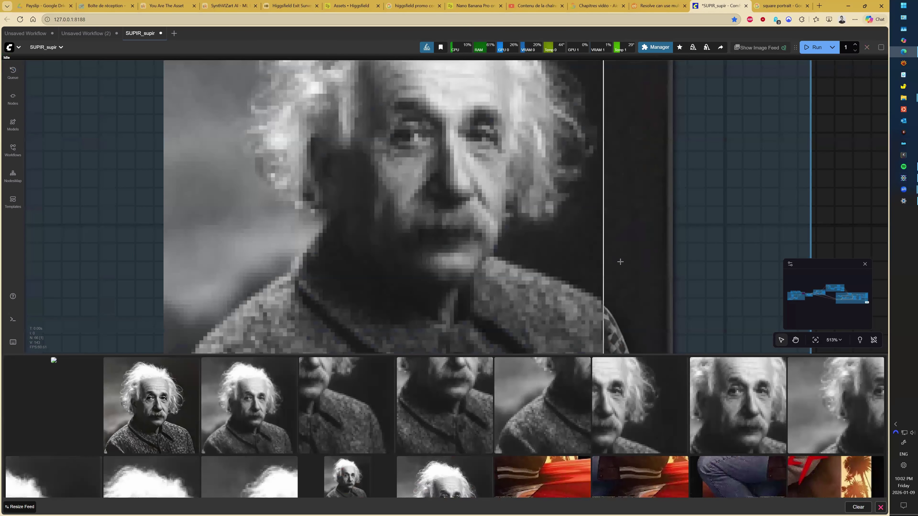
scroll(616, 259, "down", 4)
scroll(620, 259, "down", 4)
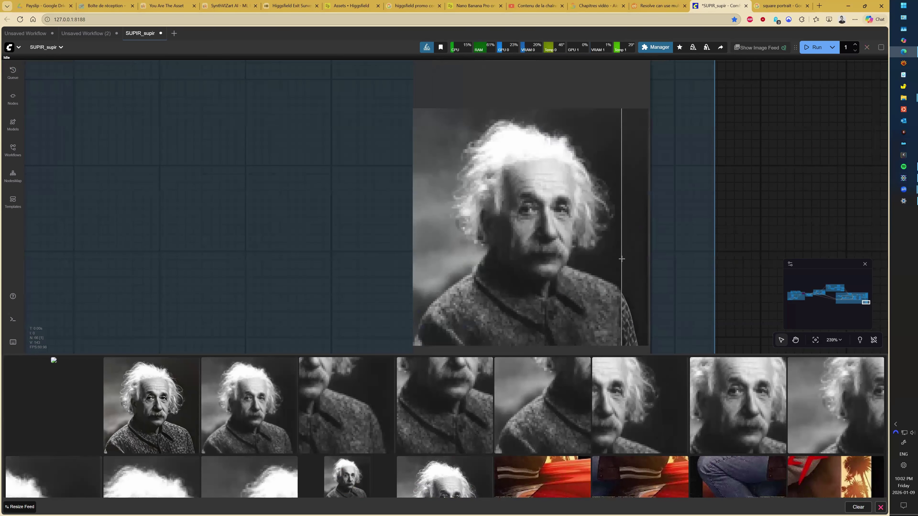
scroll(622, 259, "up", 4)
scroll(600, 256, "up", 3)
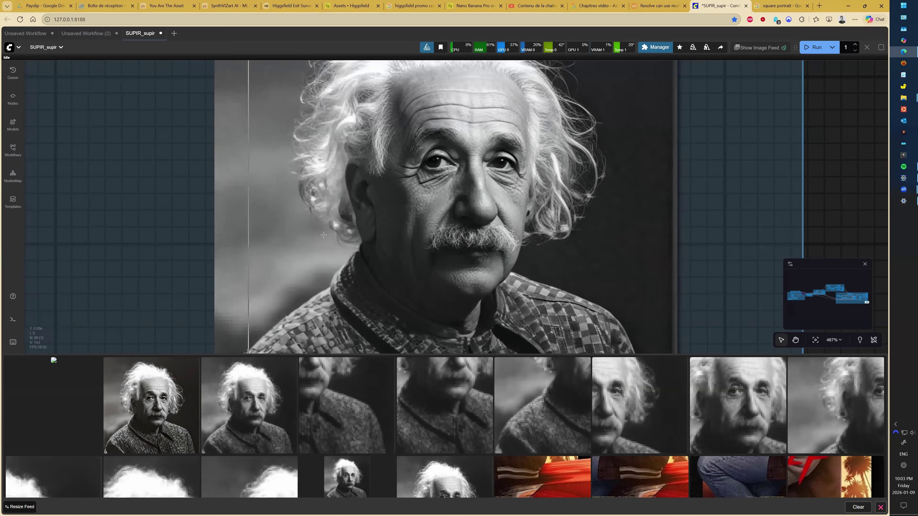
Inspect the pixelation of the source portrait's face and jacket on the input side of the Image Comparer.
scroll(327, 230, "down", 8)
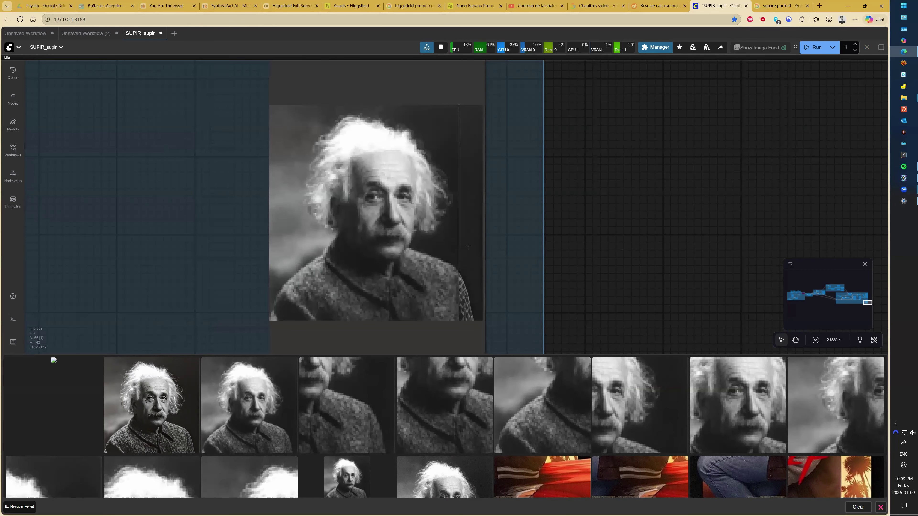
scroll(397, 253, "up", 3)
scroll(348, 251, "up", 2)
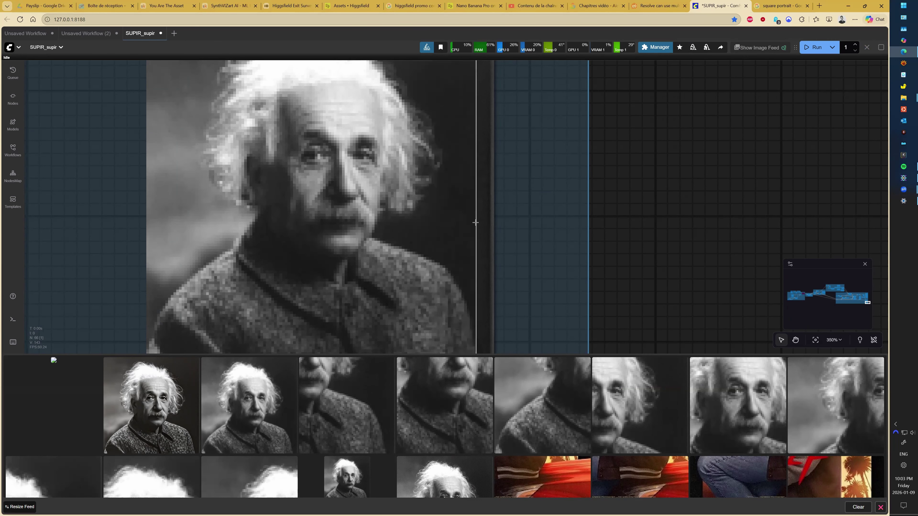
scroll(455, 186, "up", 2)
scroll(455, 186, "up", 2)
scroll(477, 189, "down", 2)
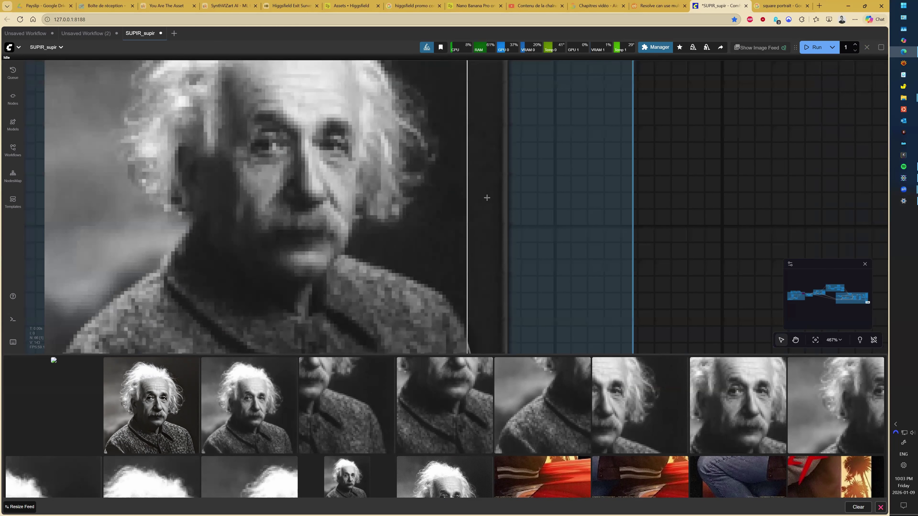
scroll(485, 196, "down", 6)
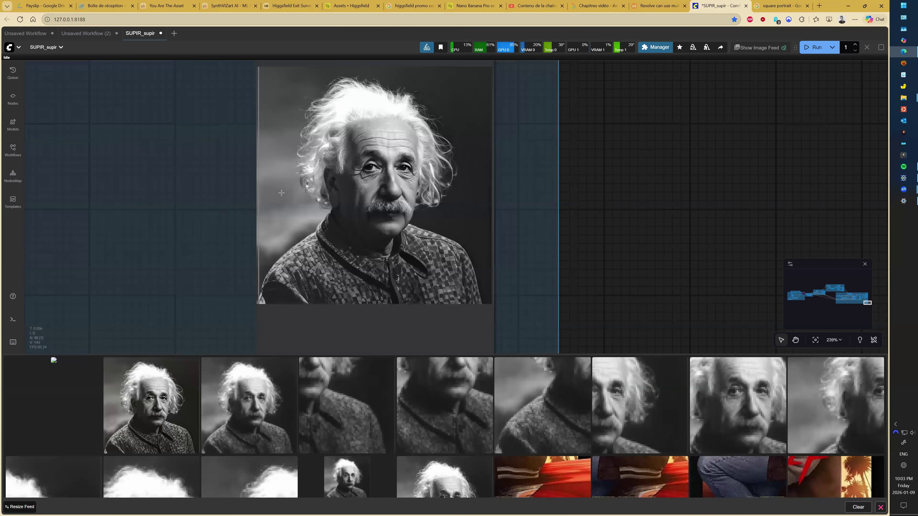
Examine the upscaled portrait's hair, eyes, skin and moustache detail up close against the pixelated source.
scroll(252, 220, "up", 6)
scroll(278, 203, "up", 2)
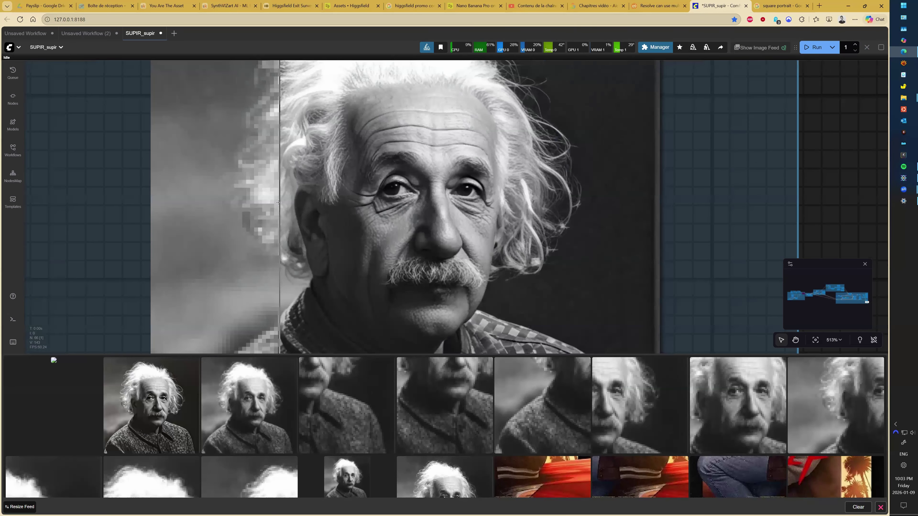
scroll(271, 212, "up", 3)
scroll(255, 229, "up", 3)
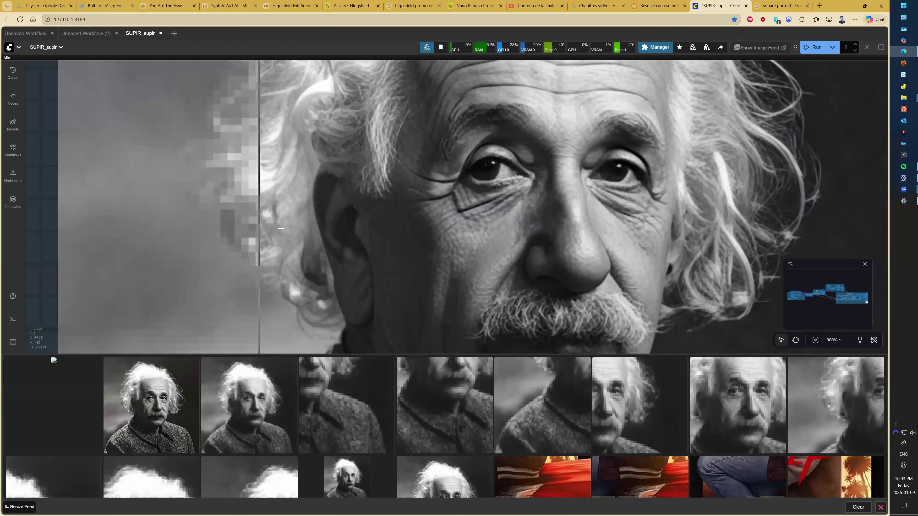
scroll(441, 261, "up", 1)
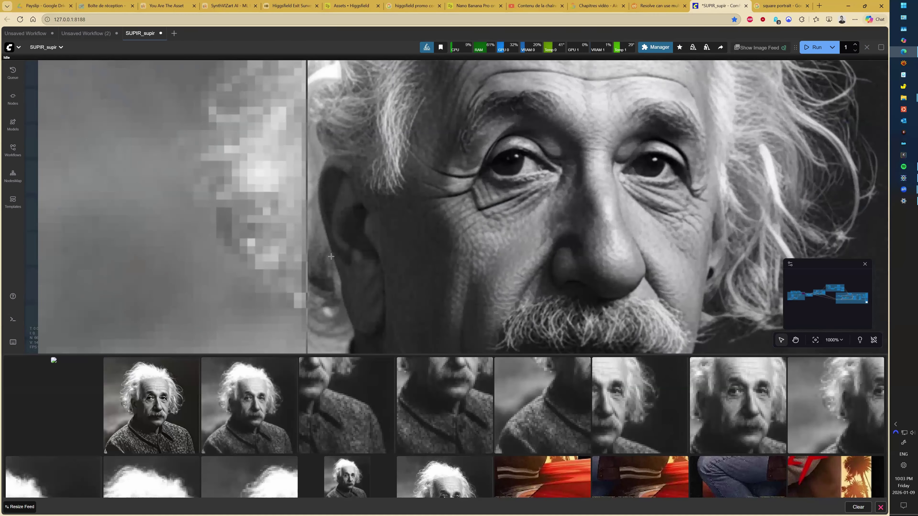
scroll(404, 219, "up", 1)
scroll(397, 271, "up", 3)
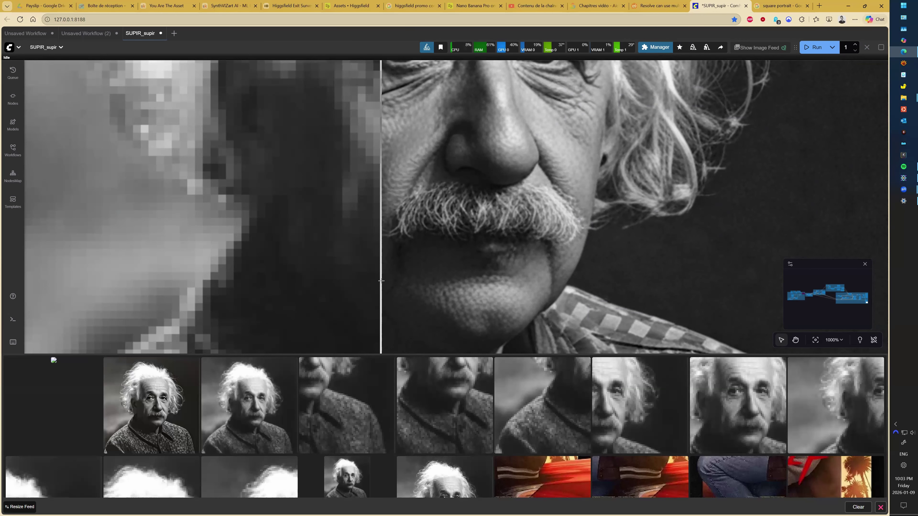
scroll(381, 281, "down", 5)
scroll(363, 283, "down", 10)
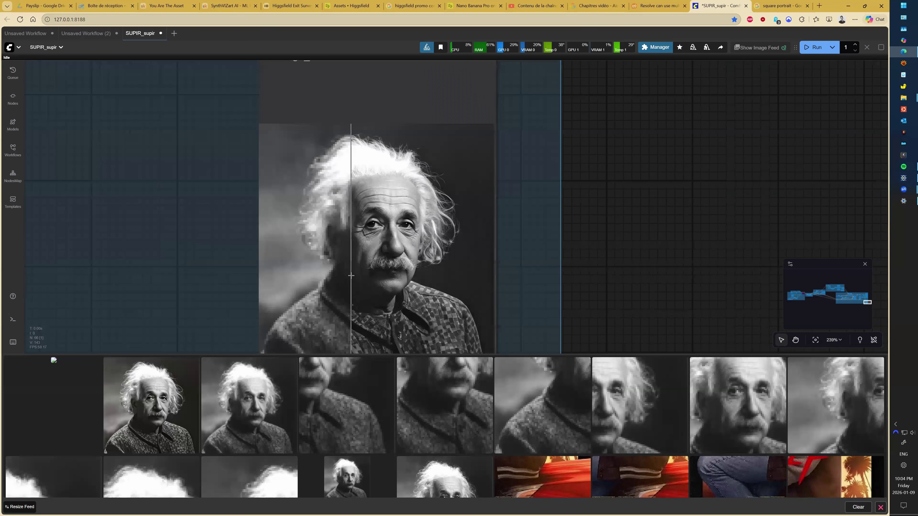